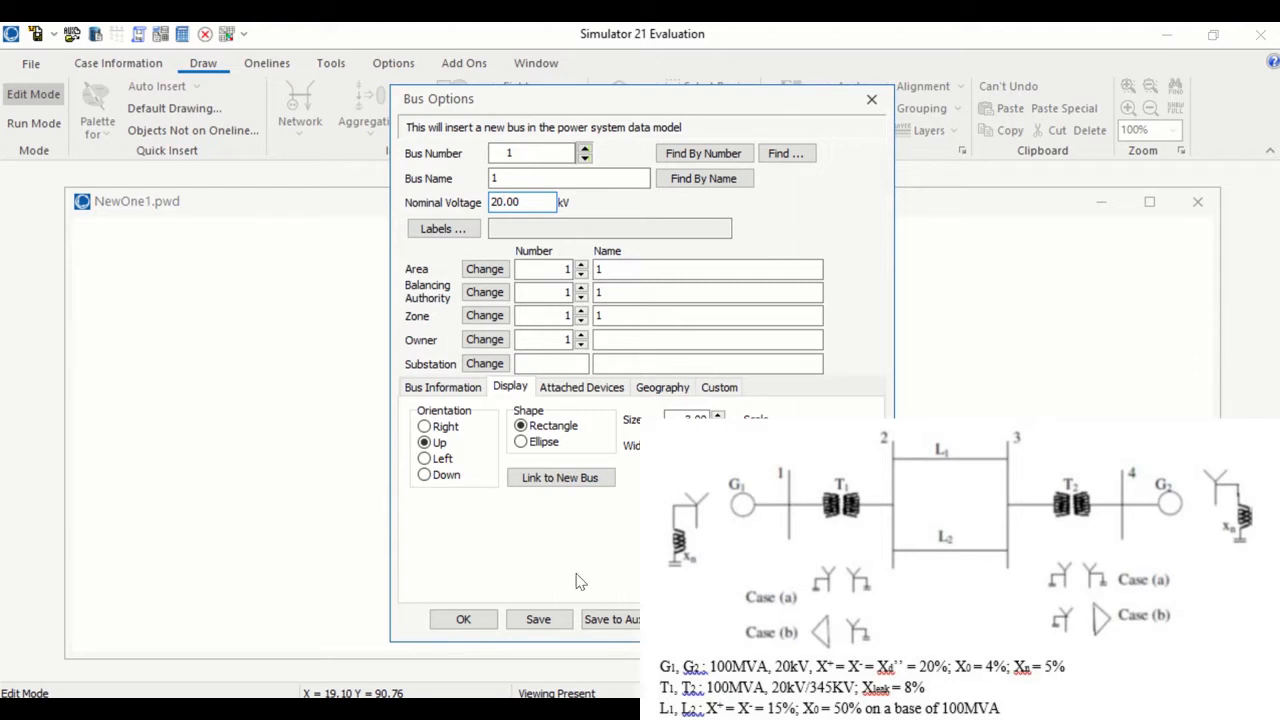
# Step: Insert vertical bus 1 with a nominal voltage of 20 kV and lengthen it downward on the oneline
pyautogui.click(463, 620)
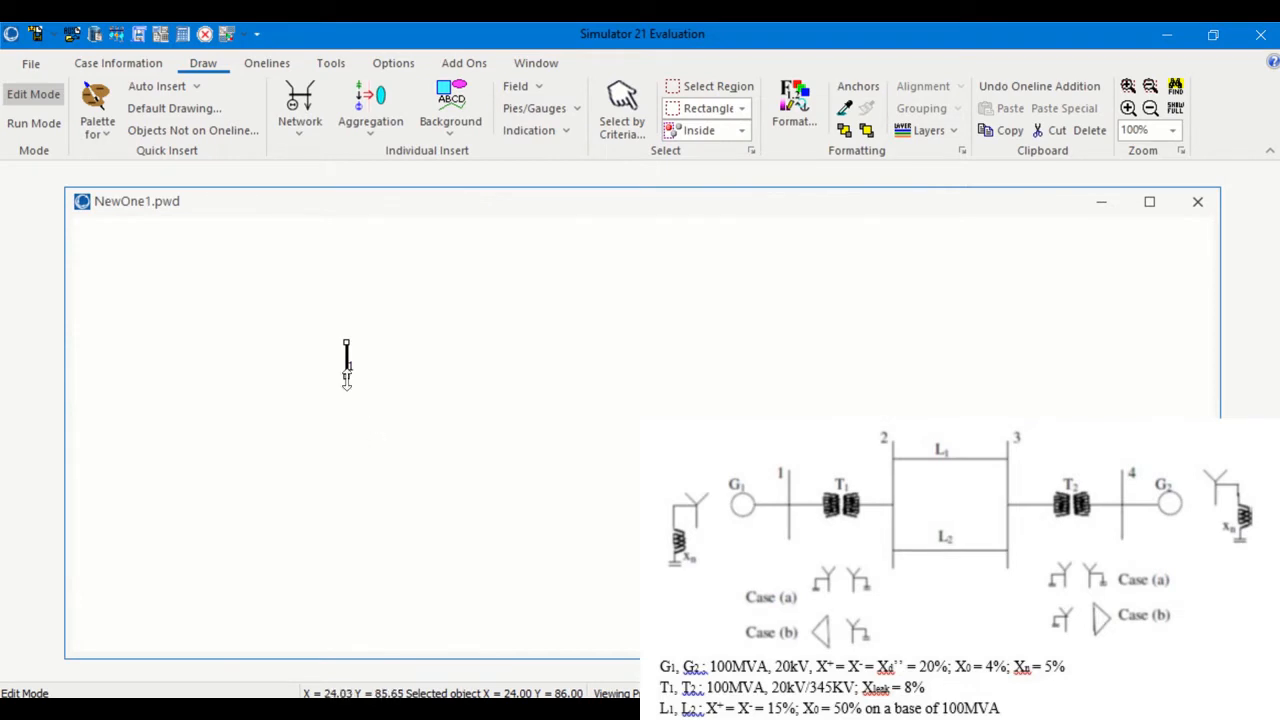
pyautogui.moveTo(346, 378); pyautogui.dragTo(346, 434)
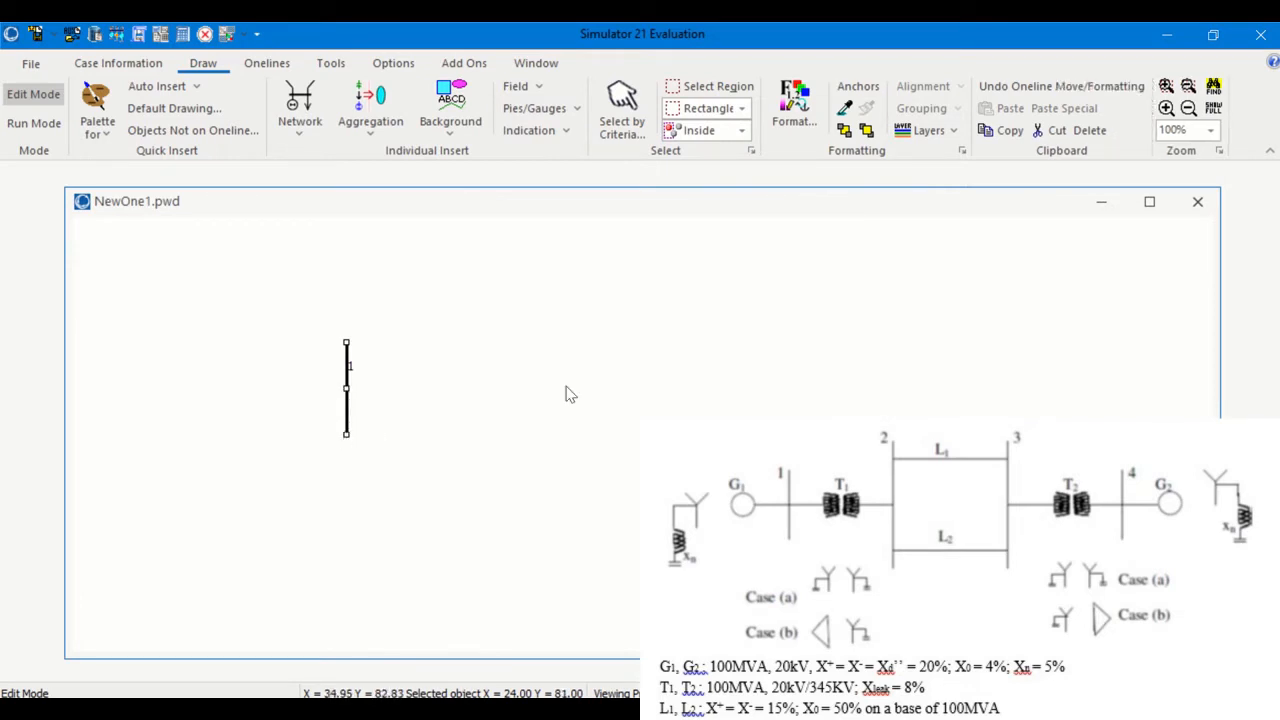
# Step: Add vertical bus 2 with a nominal voltage of 345 kV beside bus 1 and make it longer than bus 1
pyautogui.click(300, 108)
pyautogui.click(318, 156)
pyautogui.click(556, 343)
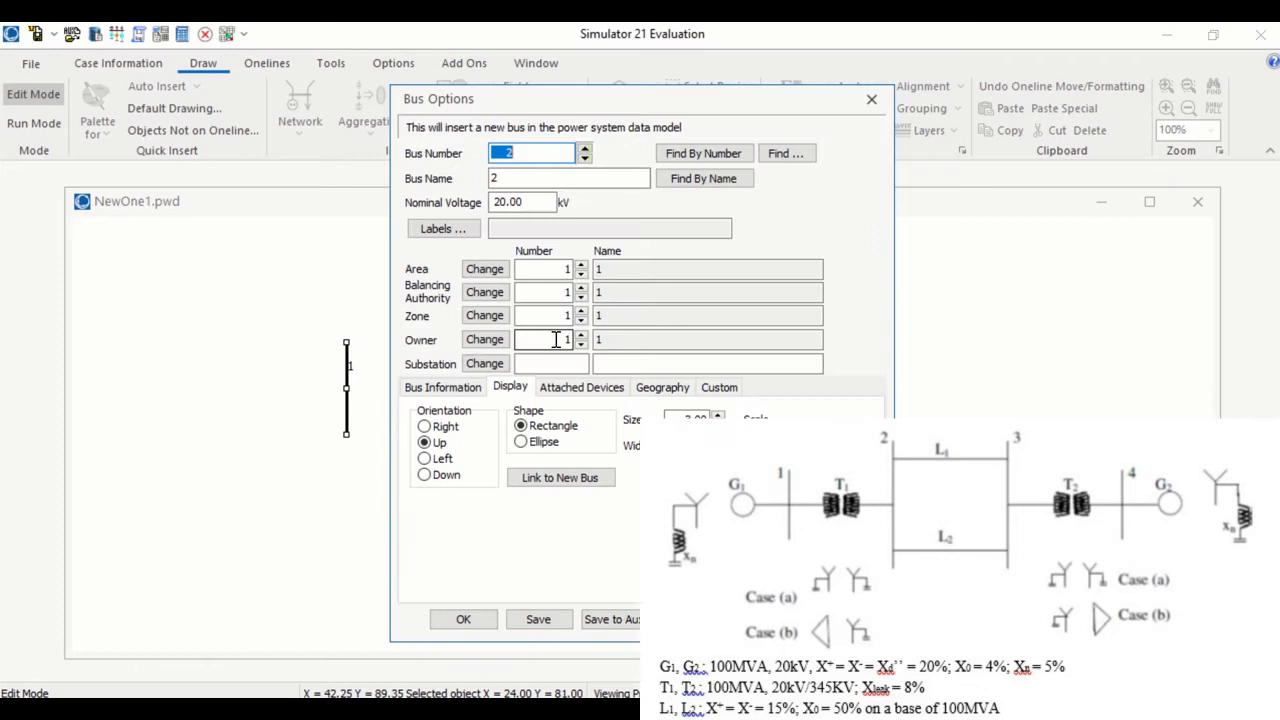
pyautogui.click(507, 201)
pyautogui.press('BackSpace')
pyautogui.press('BackSpace')
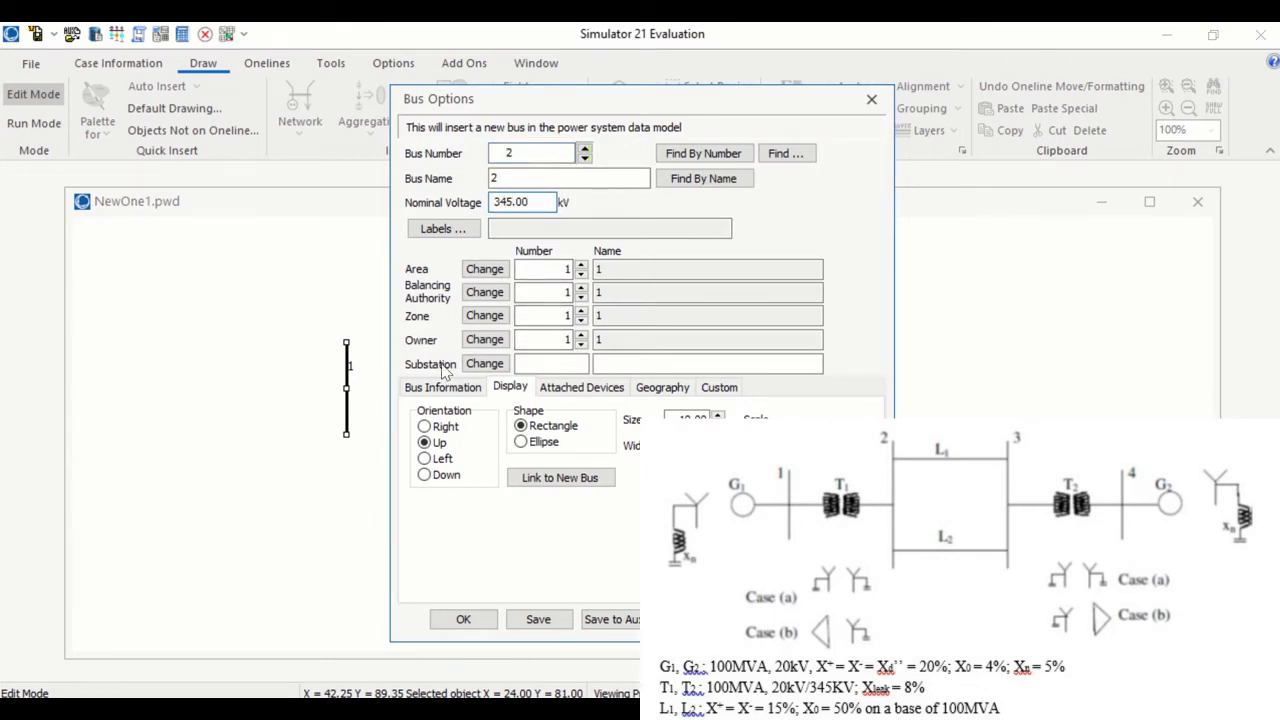
pyautogui.click(457, 619)
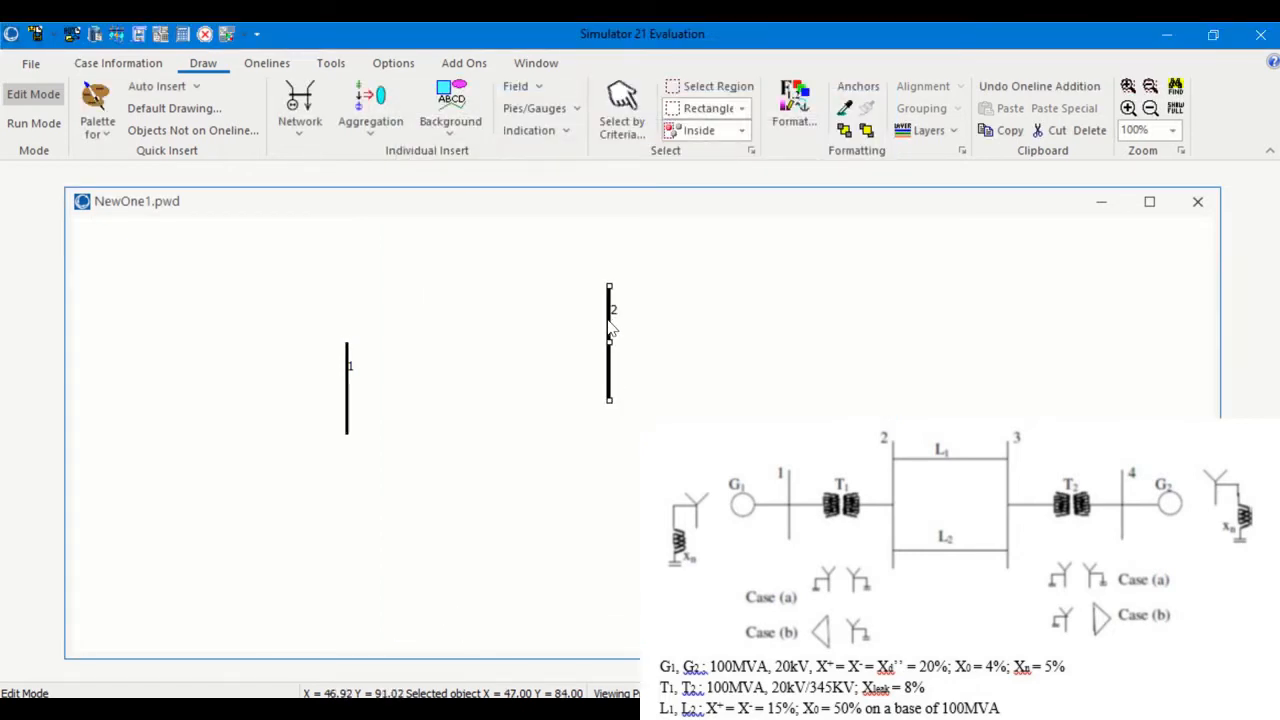
pyautogui.moveTo(612, 325); pyautogui.dragTo(560, 367)
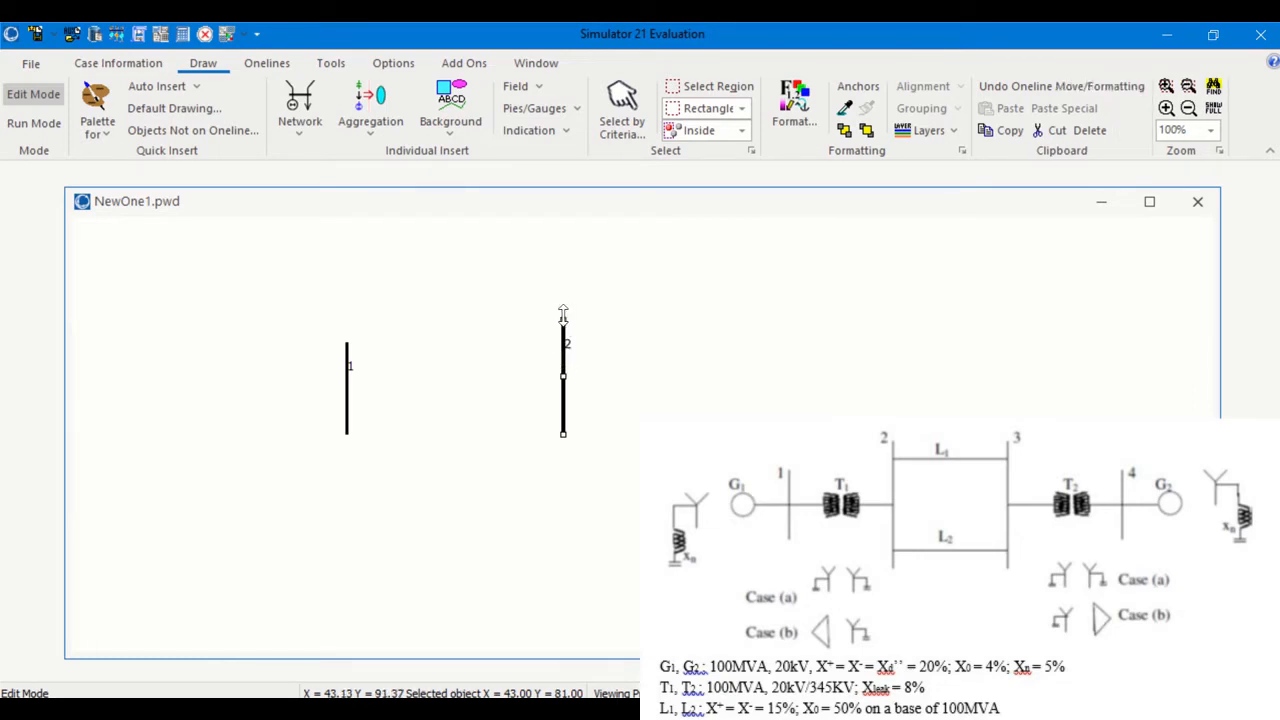
pyautogui.moveTo(563, 318); pyautogui.dragTo(564, 284)
# Step: Add vertical bus 3 at 345 kV beyond bus 2, aligning and lengthening it to roughly match bus 2
pyautogui.click(301, 102)
pyautogui.click(310, 157)
pyautogui.click(789, 291)
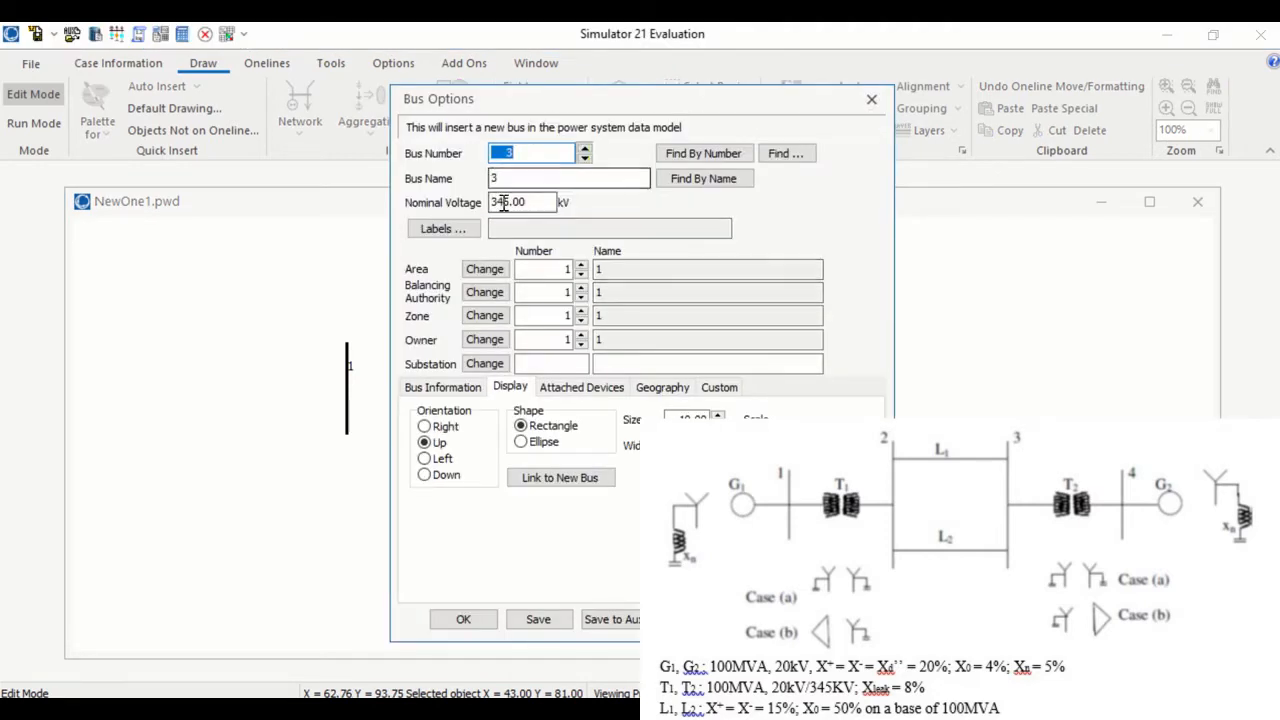
pyautogui.write('2')
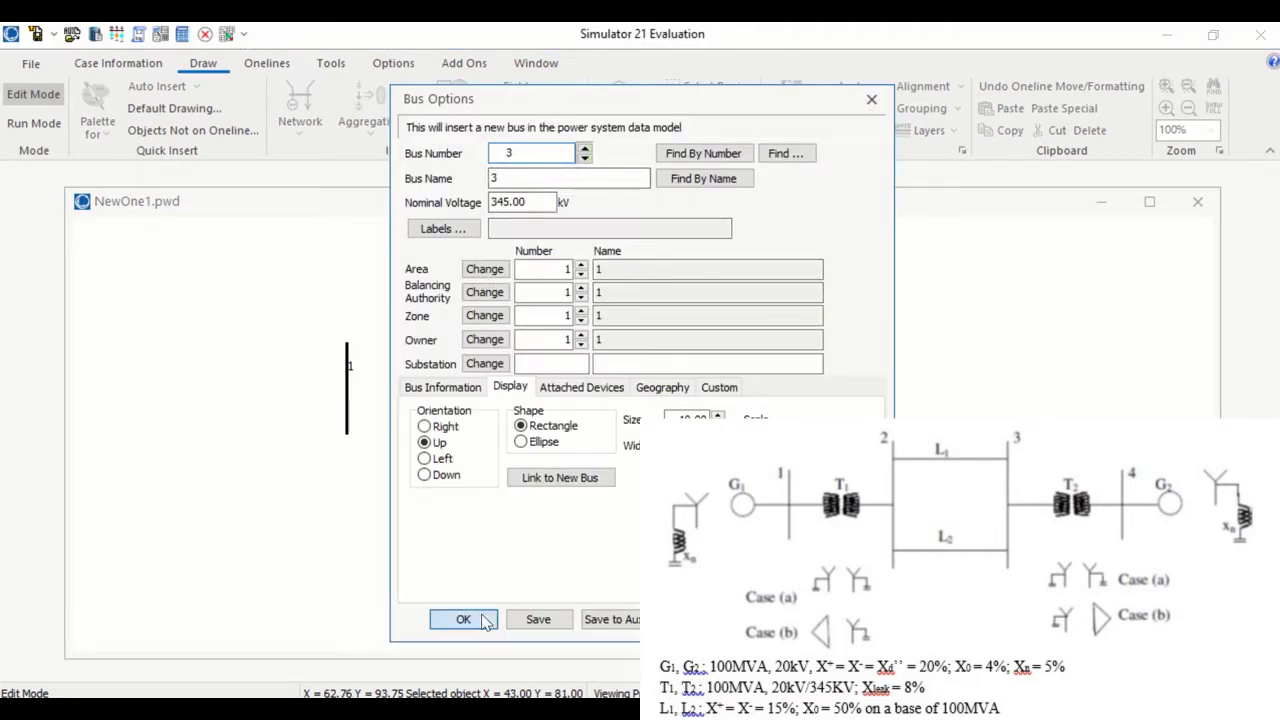
pyautogui.click(465, 618)
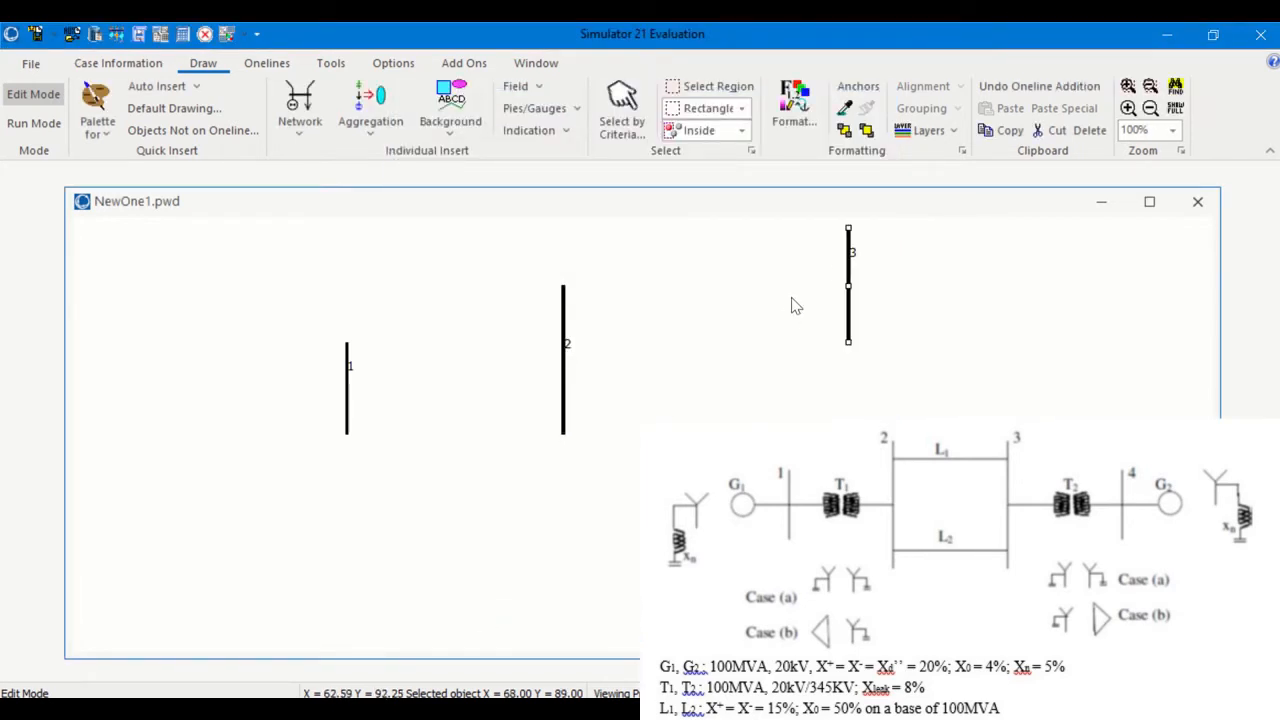
pyautogui.moveTo(851, 270); pyautogui.dragTo(825, 318)
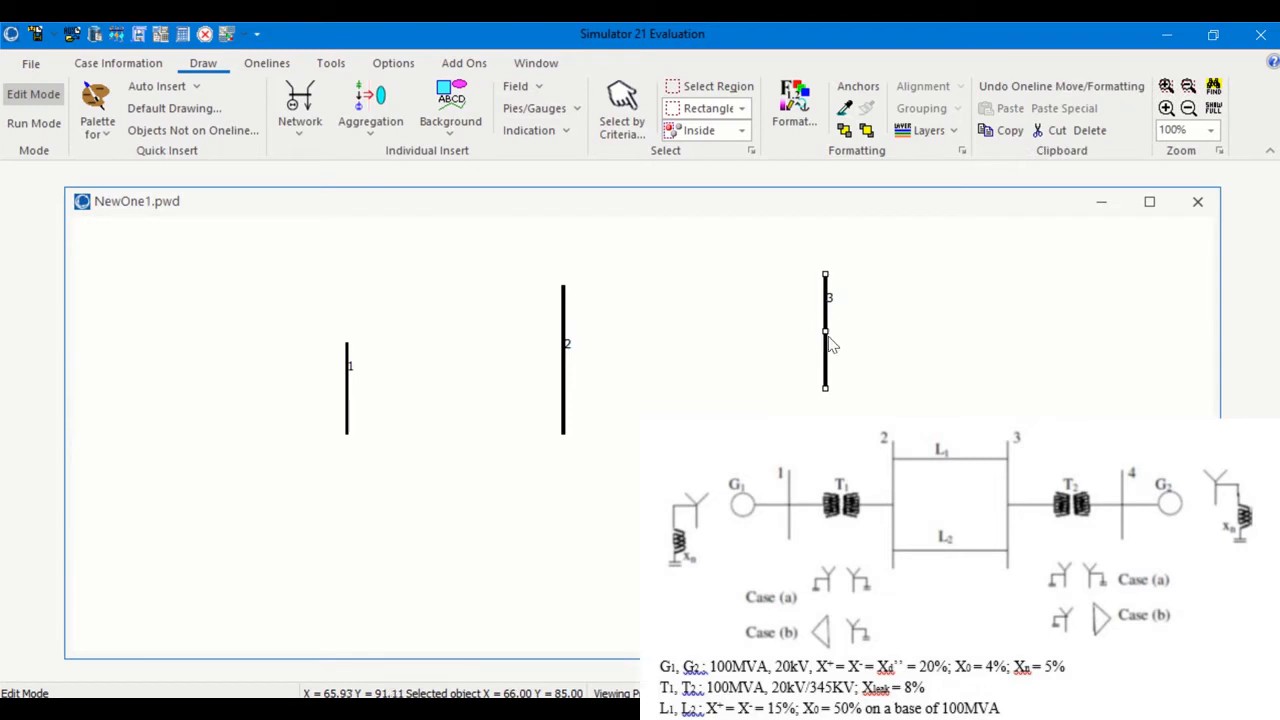
pyautogui.moveTo(825, 388); pyautogui.dragTo(825, 422)
pyautogui.click(890, 445)
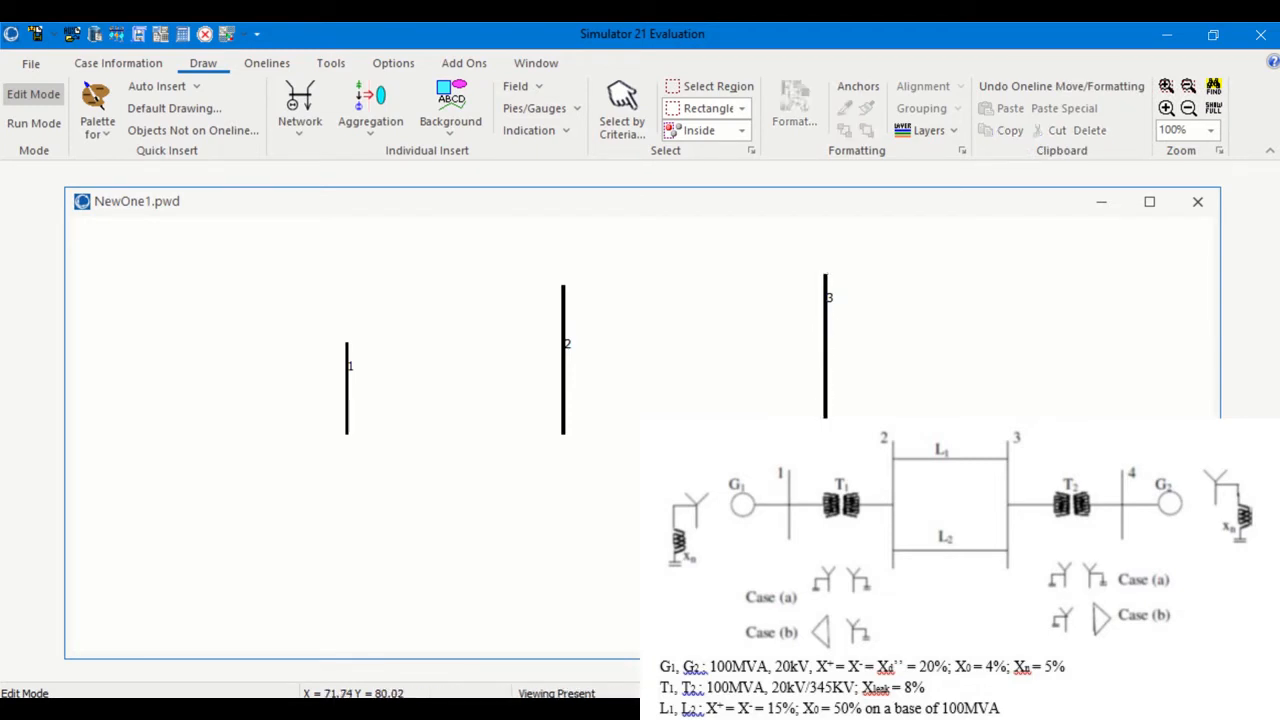
# Step: Add vertical bus 4 with a nominal voltage of 20 kV beyond bus 3 and lengthen it upward
pyautogui.click(313, 120)
pyautogui.click(313, 154)
pyautogui.click(1019, 321)
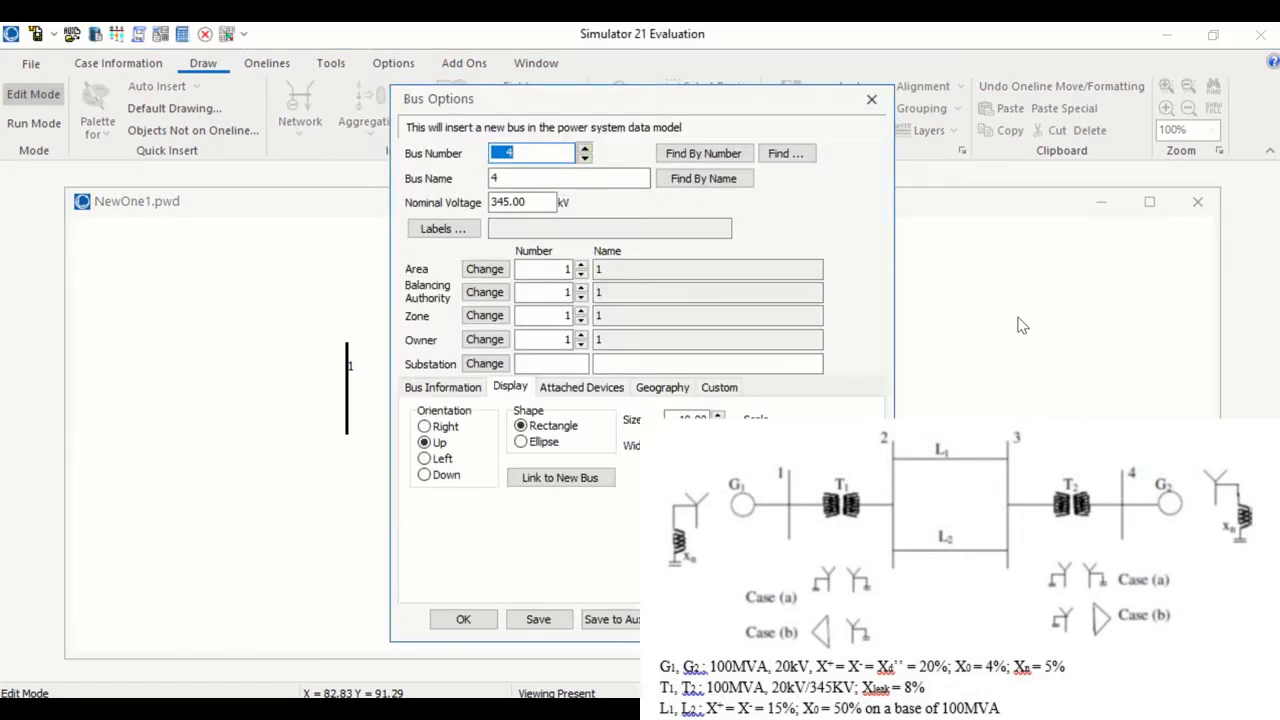
pyautogui.click(508, 203)
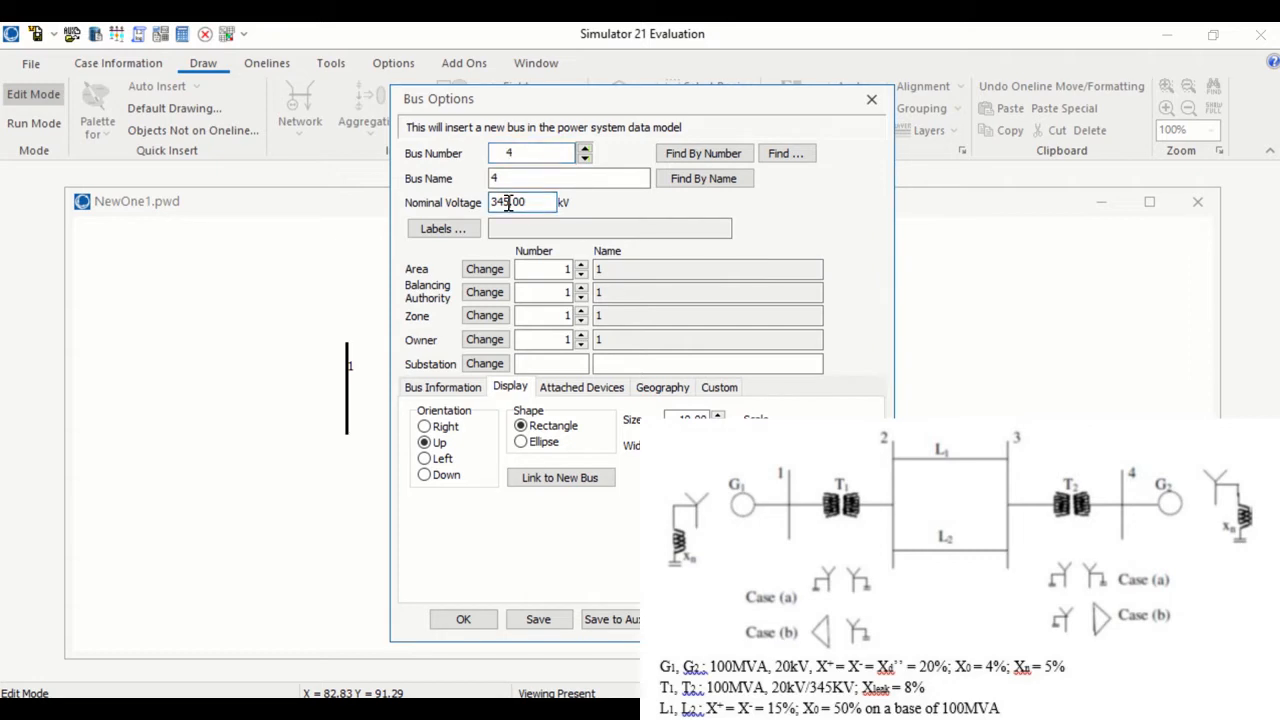
pyautogui.press('BackSpace')
pyautogui.press('BackSpace')
pyautogui.press('BackSpace')
pyautogui.press('BackSpace')
pyautogui.write('2')
pyautogui.click(465, 619)
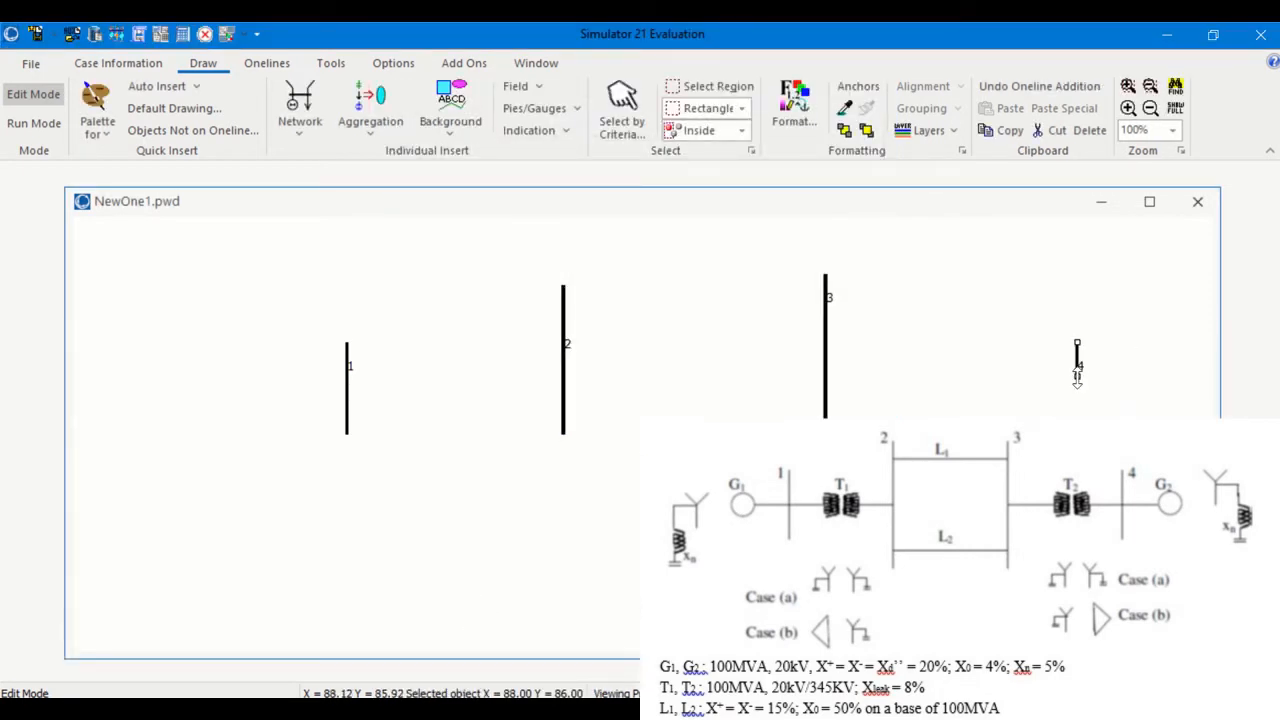
pyautogui.moveTo(1077, 381); pyautogui.dragTo(1079, 339)
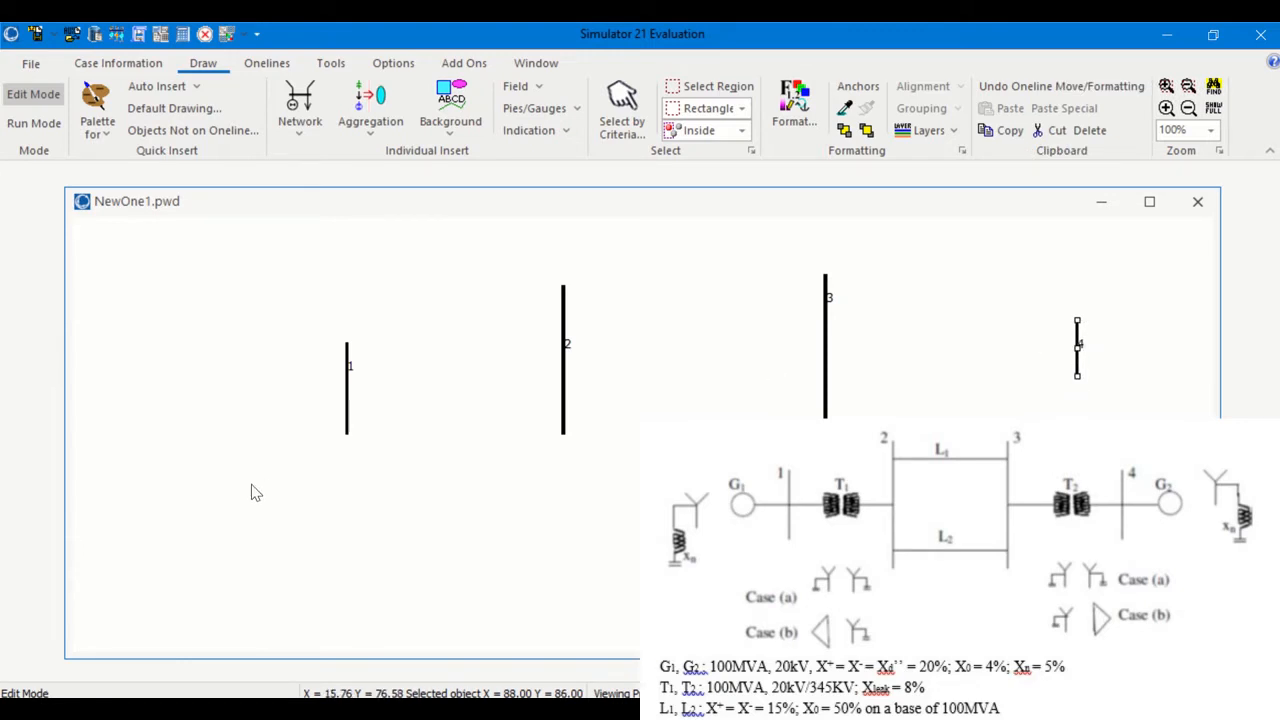
# Step: Make bus 1 the system slack bus
pyautogui.click(347, 392)
pyautogui.doubleClick(350, 362)
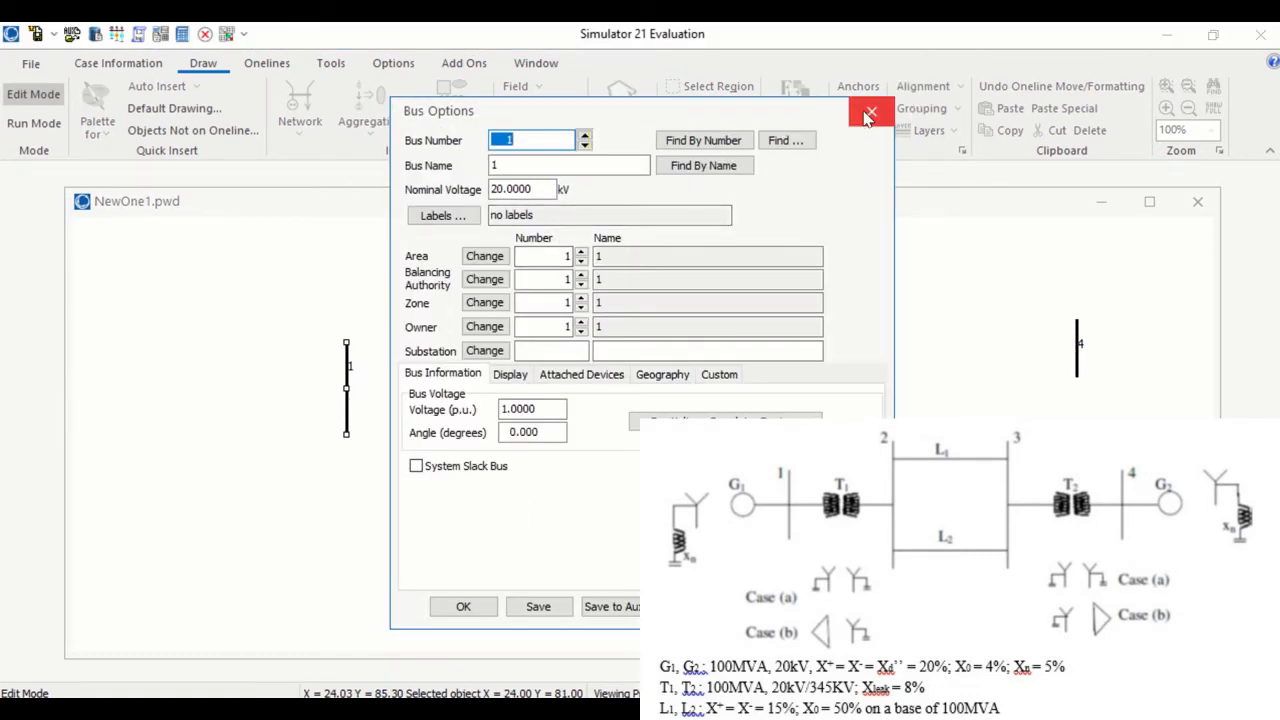
pyautogui.click(440, 474)
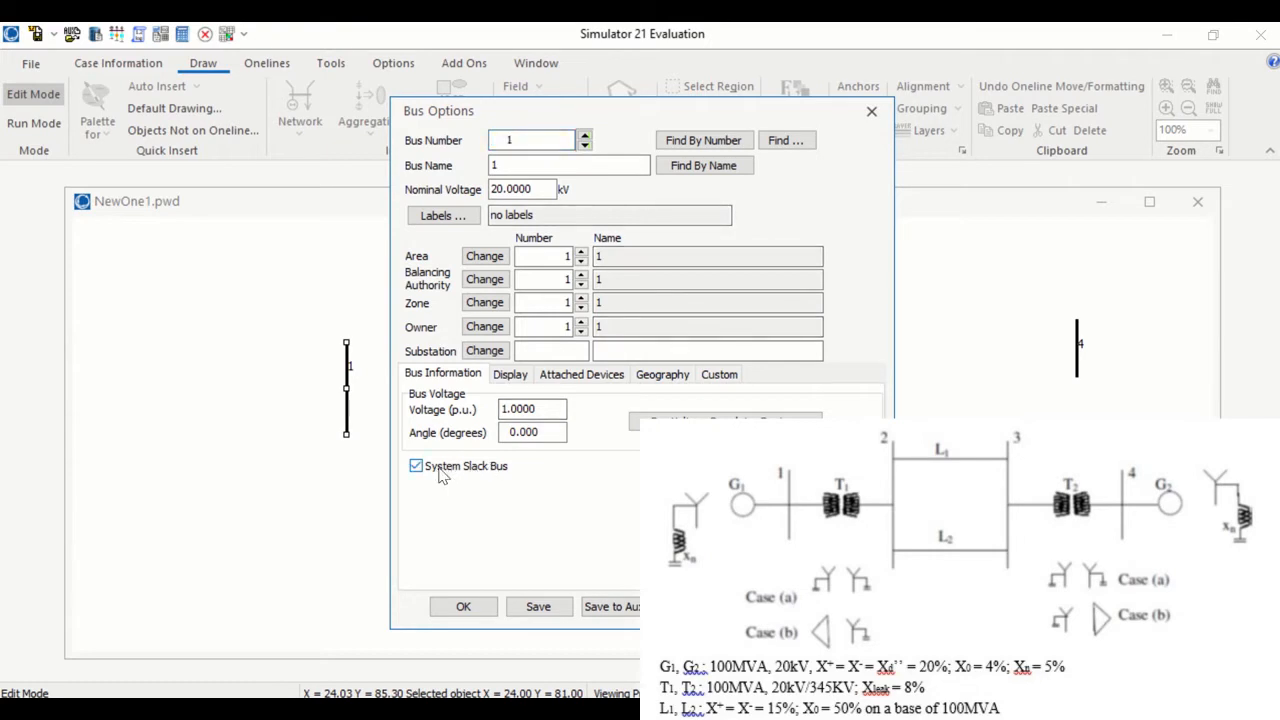
pyautogui.click(474, 610)
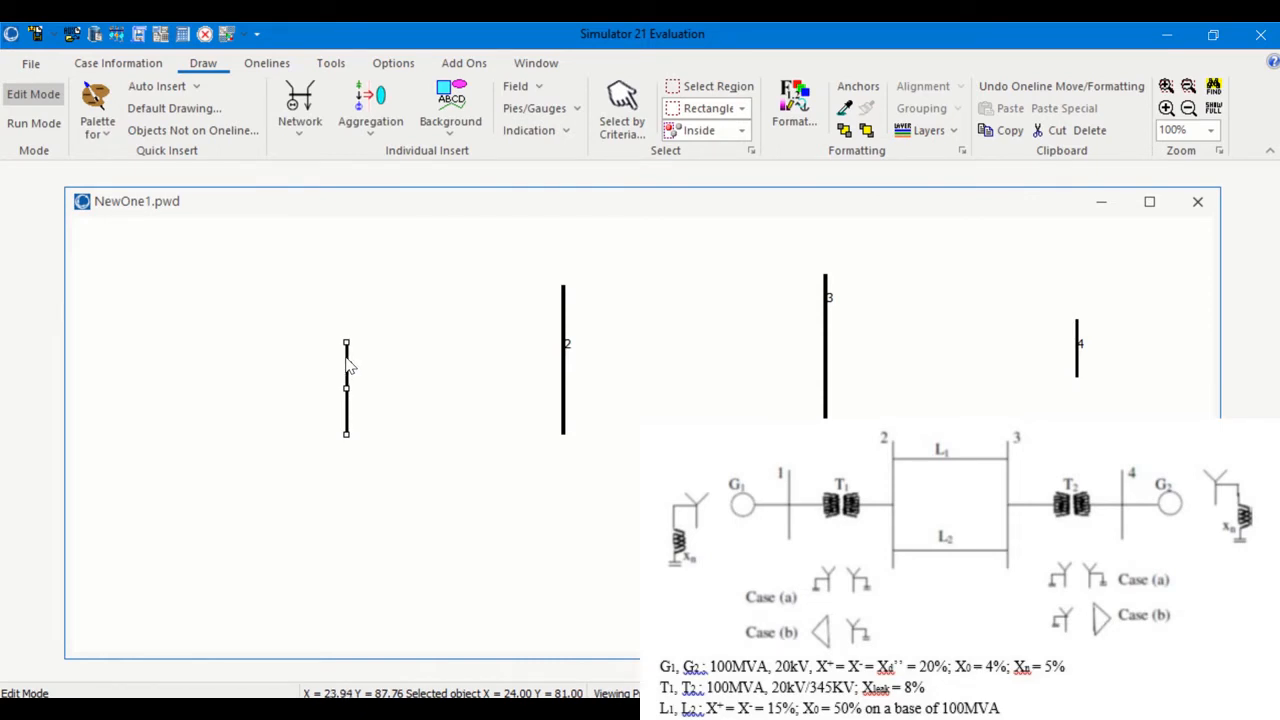
# Step: Move bus 1 up to align with the other buses and extend bus 4 slightly downward
pyautogui.moveTo(349, 363); pyautogui.dragTo(352, 340)
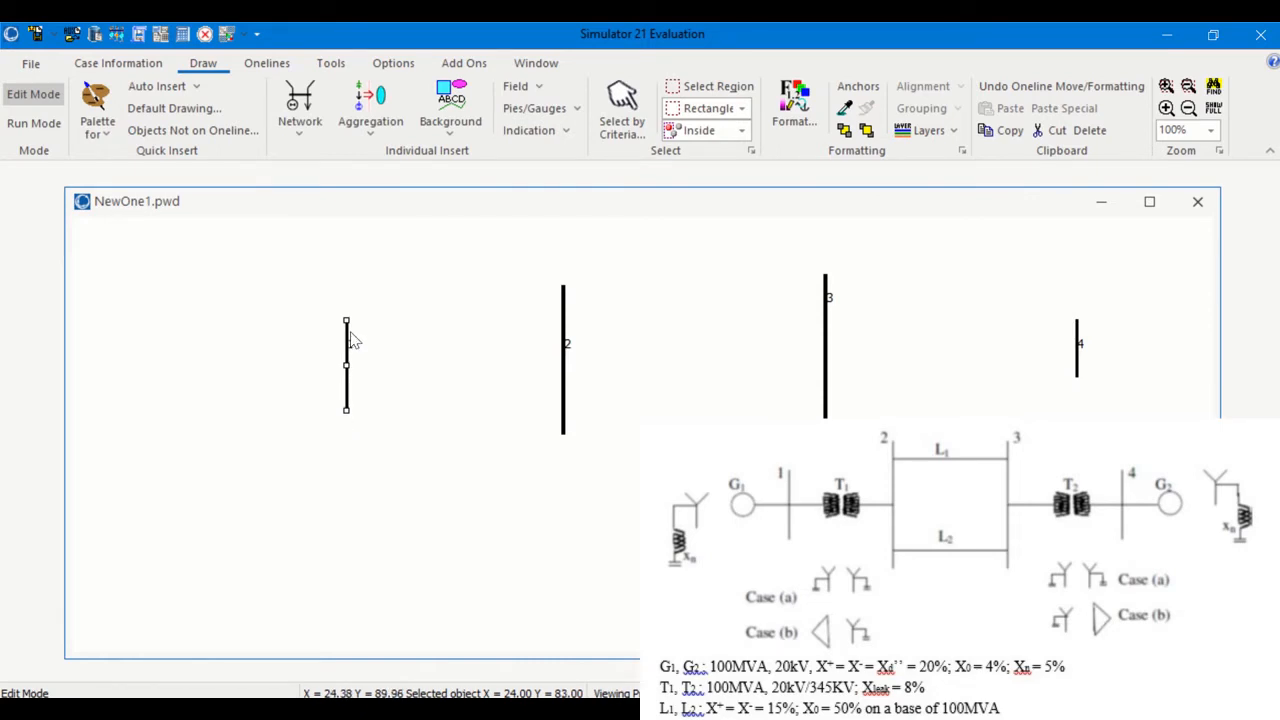
pyautogui.click(1078, 342)
pyautogui.moveTo(1077, 378); pyautogui.dragTo(1079, 388)
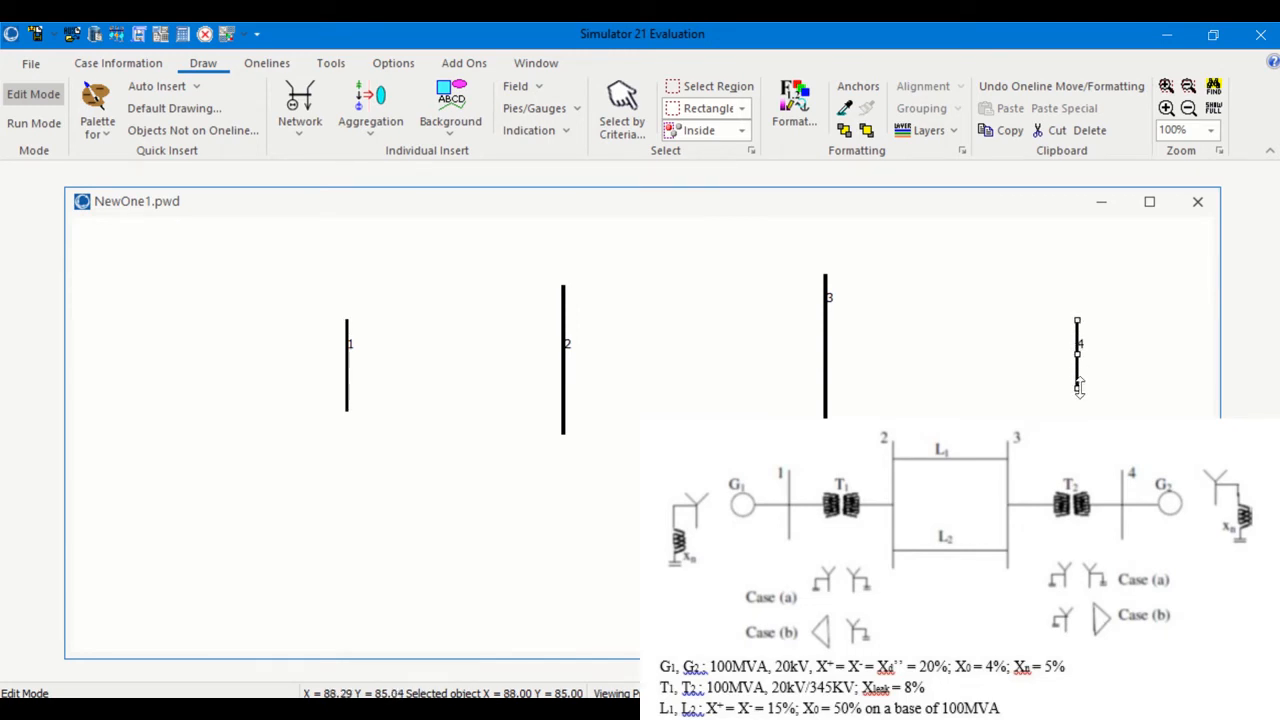
pyautogui.click(1030, 382)
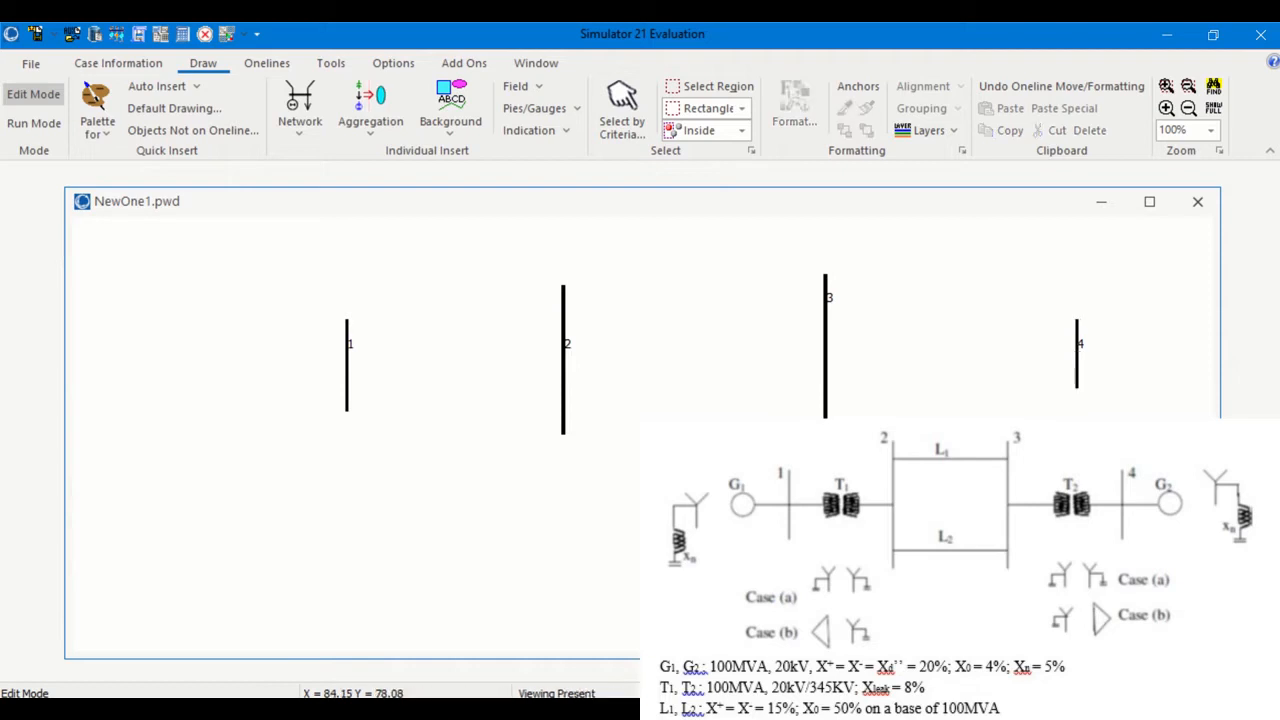
# Step: Add a generator at bus 1 with positive and negative sequence X of 0.2, zero sequence X of 0.04 and neutral-to-ground X of 0.05
pyautogui.click(300, 104)
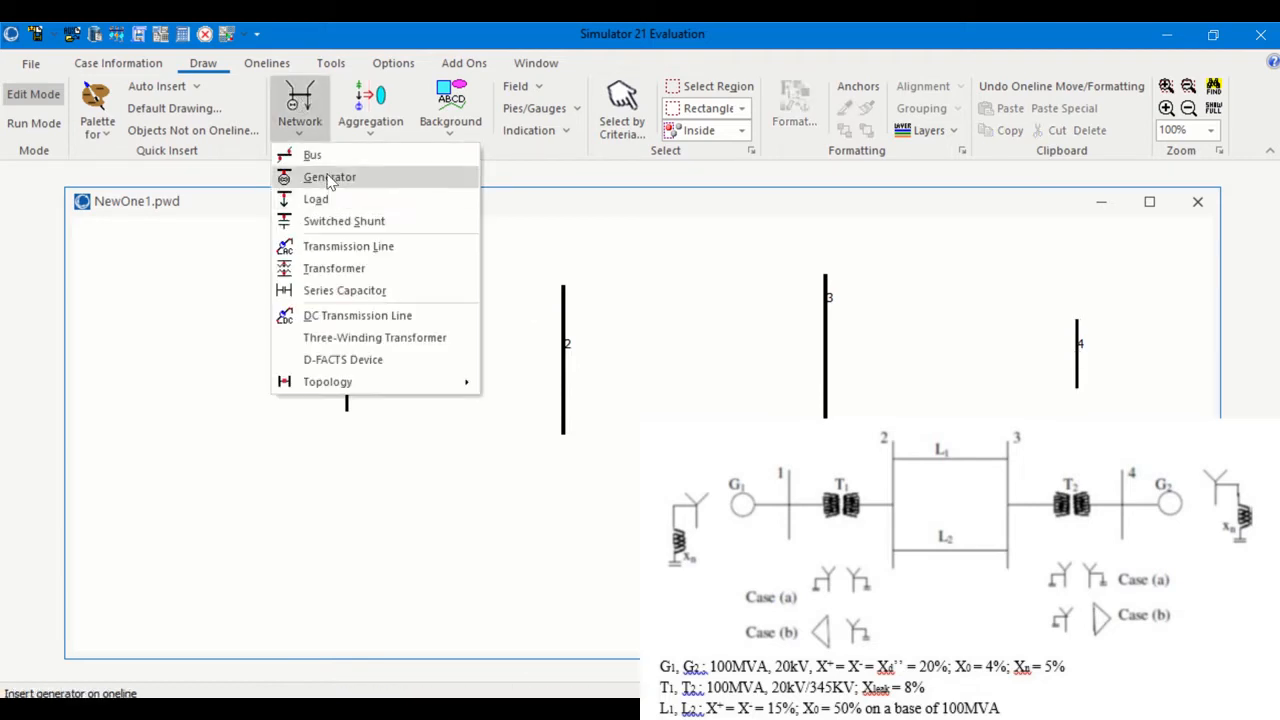
pyautogui.click(330, 180)
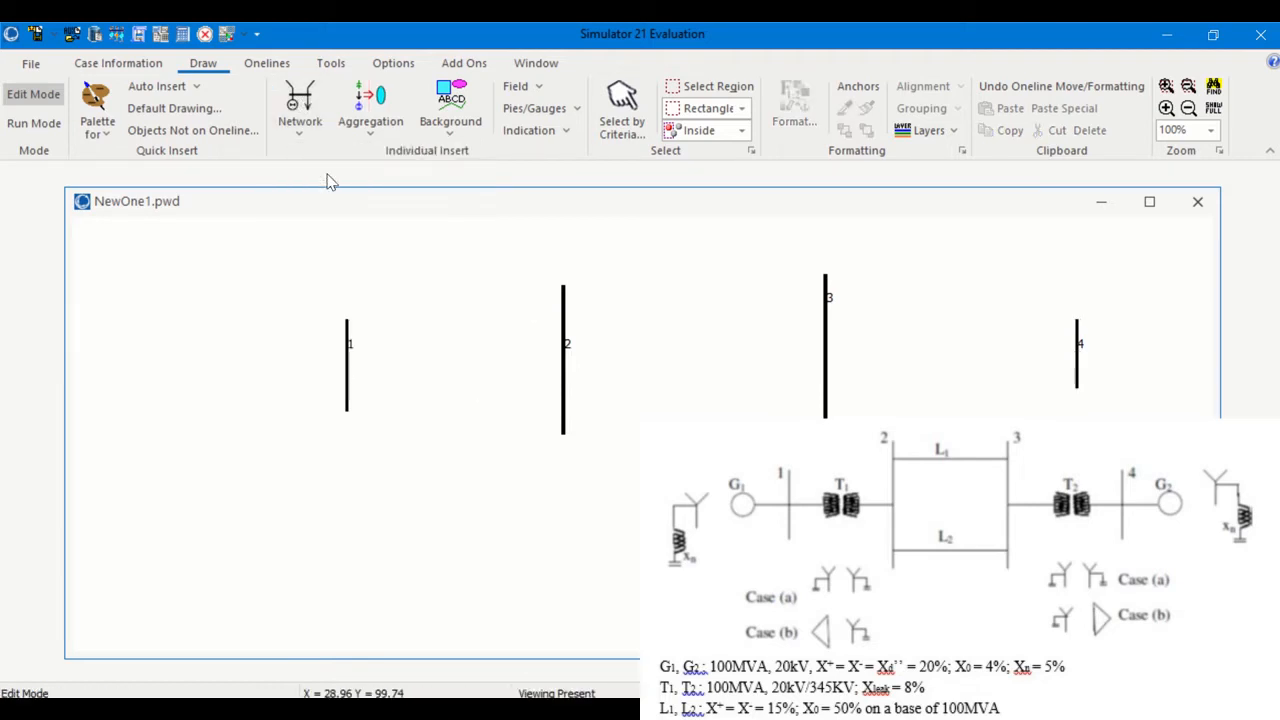
pyautogui.click(345, 375)
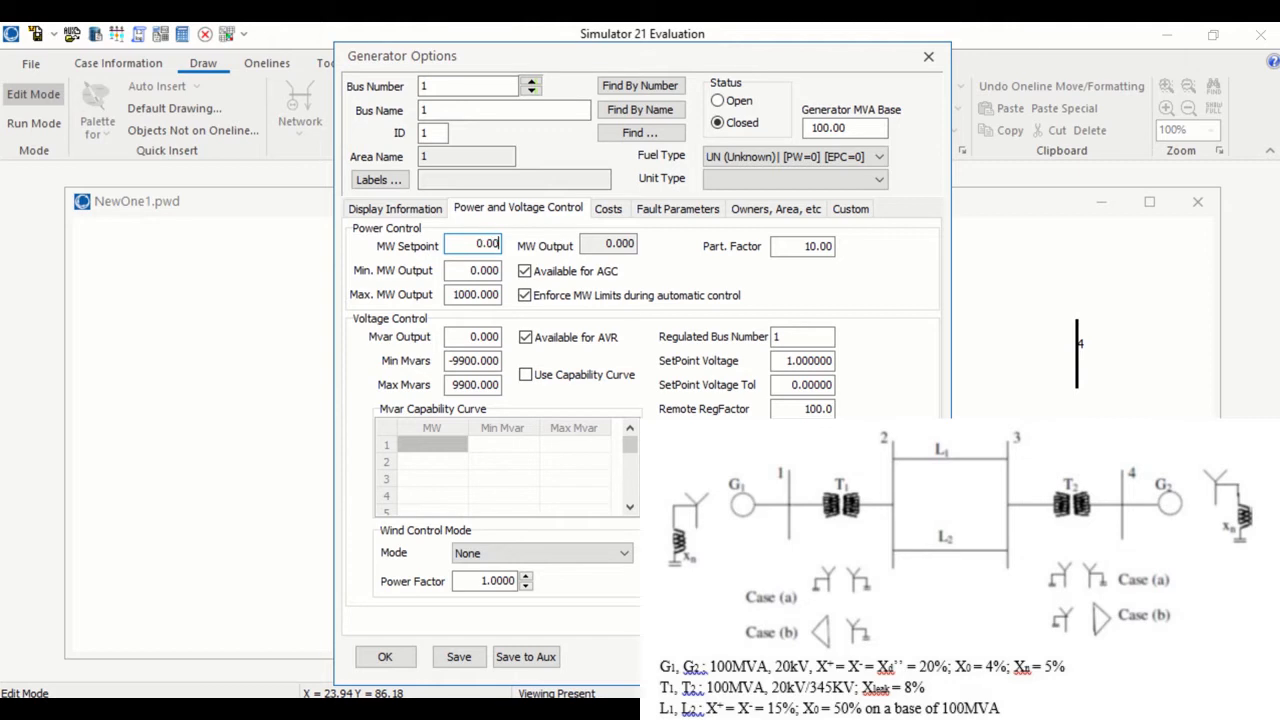
pyautogui.click(680, 208)
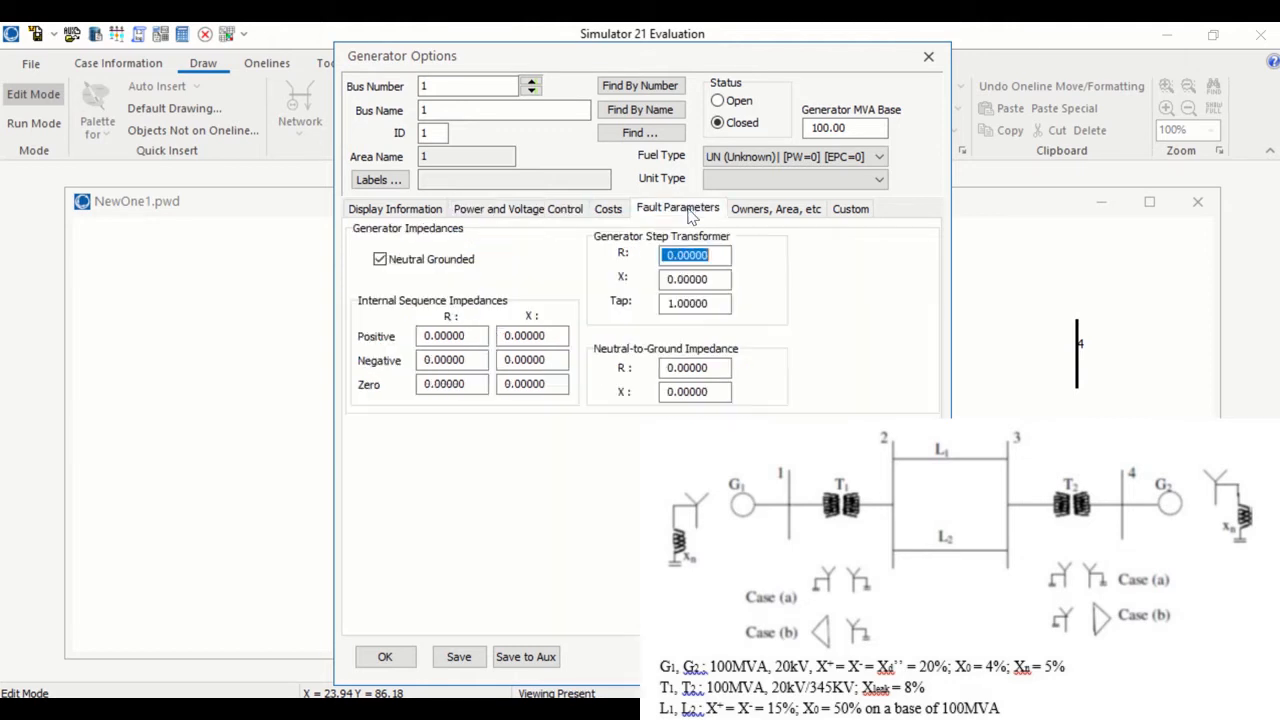
pyautogui.click(521, 336)
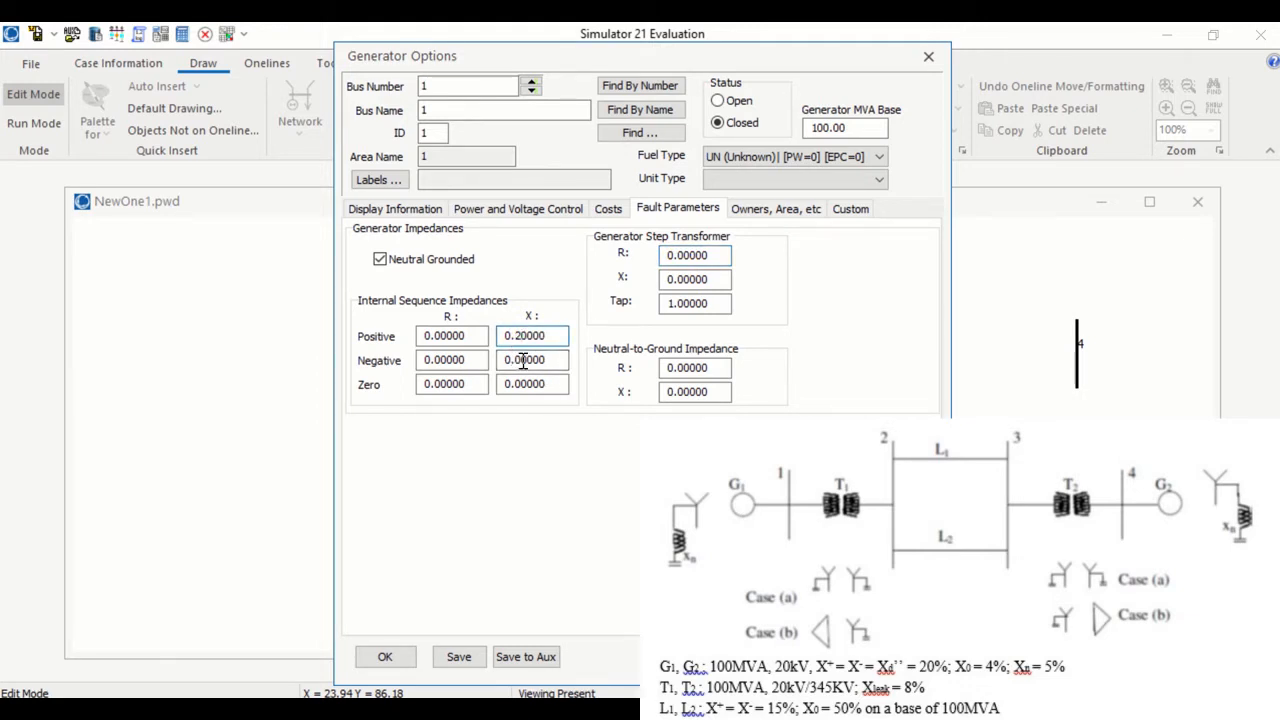
pyautogui.write('2')
pyautogui.click(527, 385)
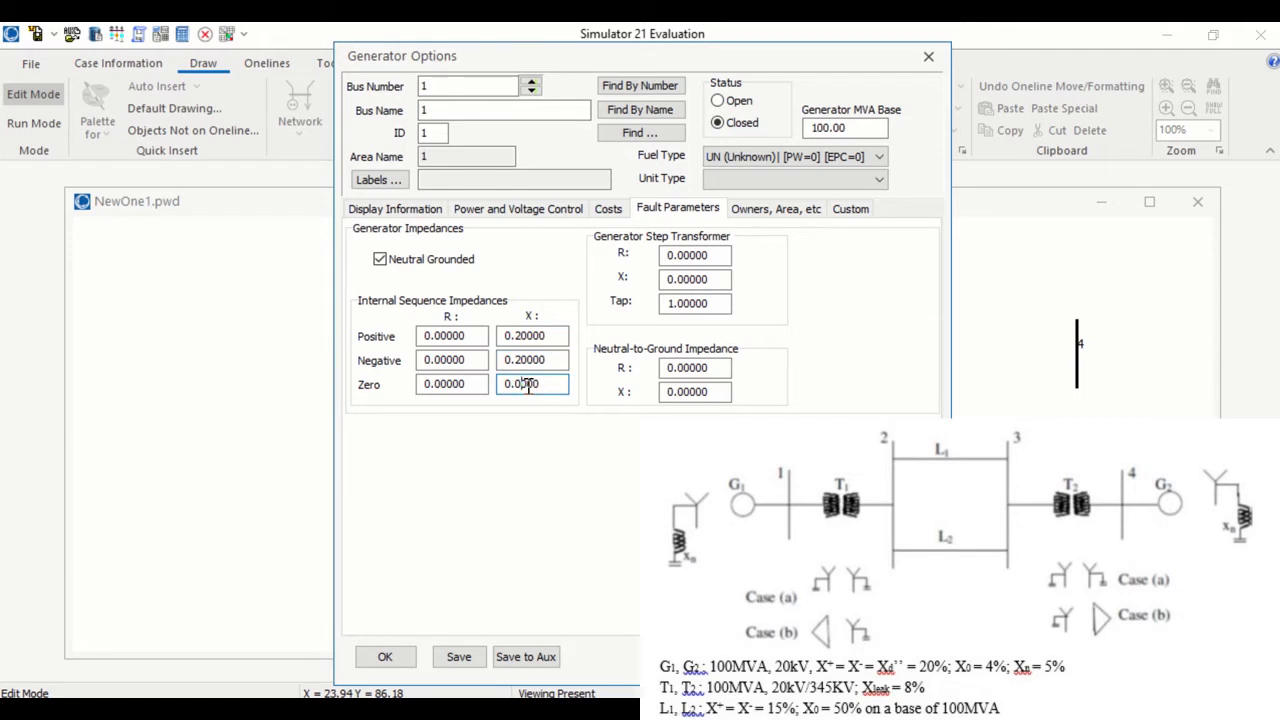
pyautogui.write('4')
pyautogui.click(691, 392)
pyautogui.write('5')
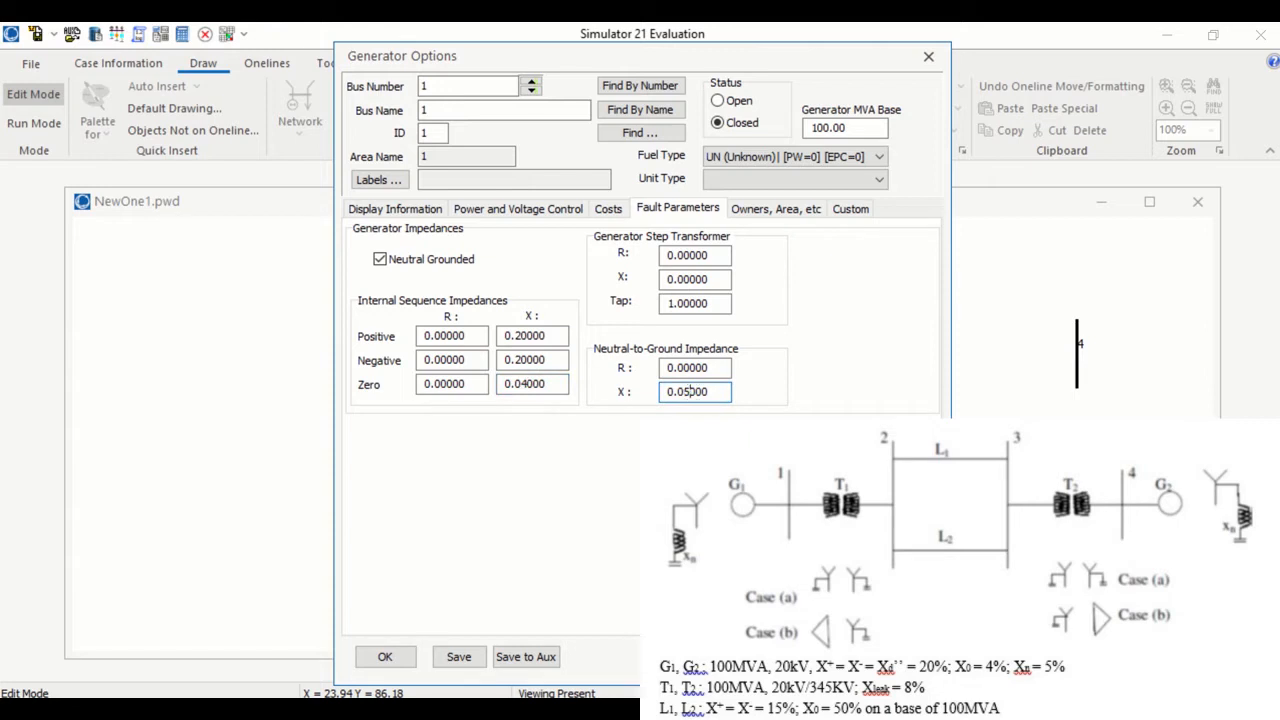
pyautogui.click(385, 657)
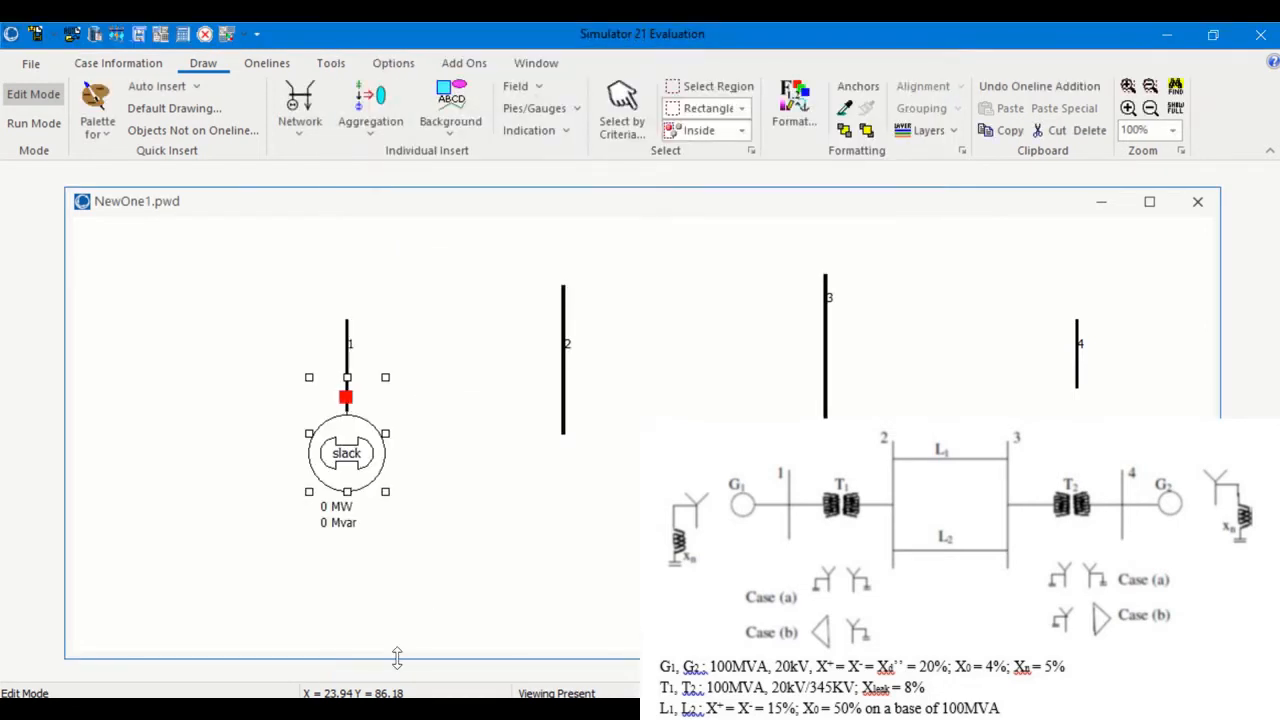
# Step: Set the bus 1 generator's orientation to Left and its rotor shape to Sine Wave
pyautogui.doubleClick(350, 477)
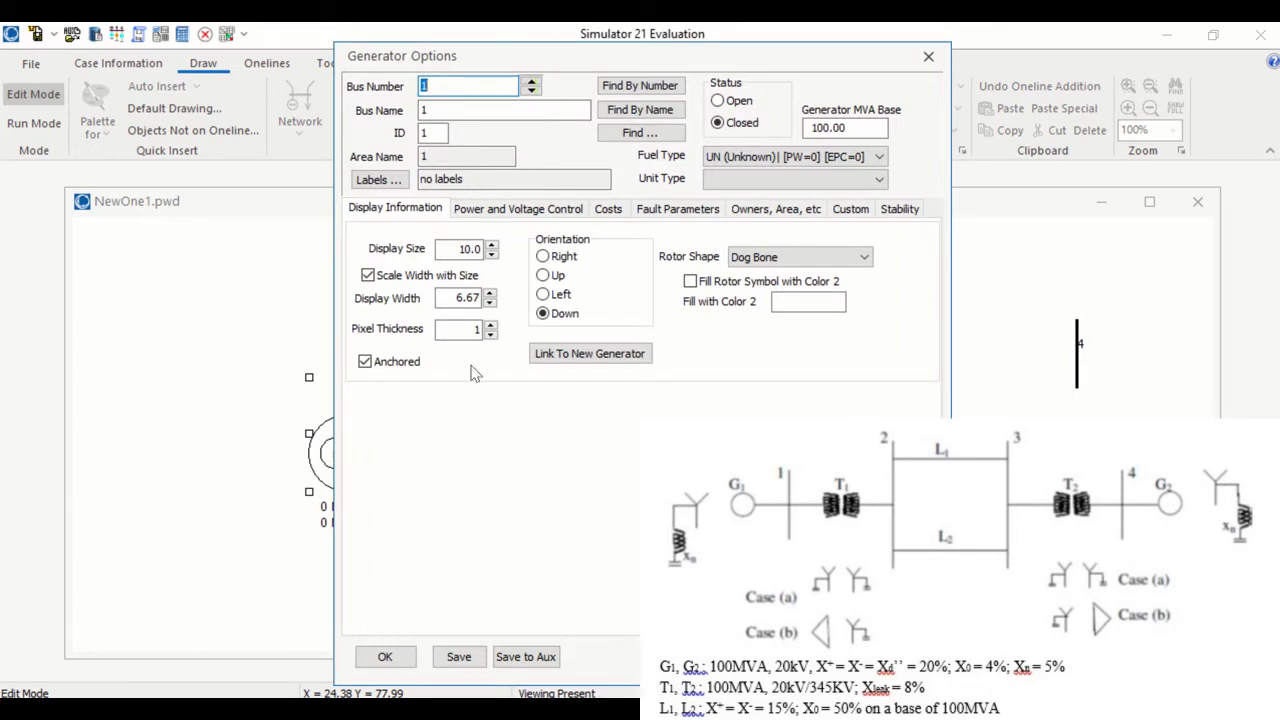
pyautogui.click(561, 294)
pyautogui.click(850, 257)
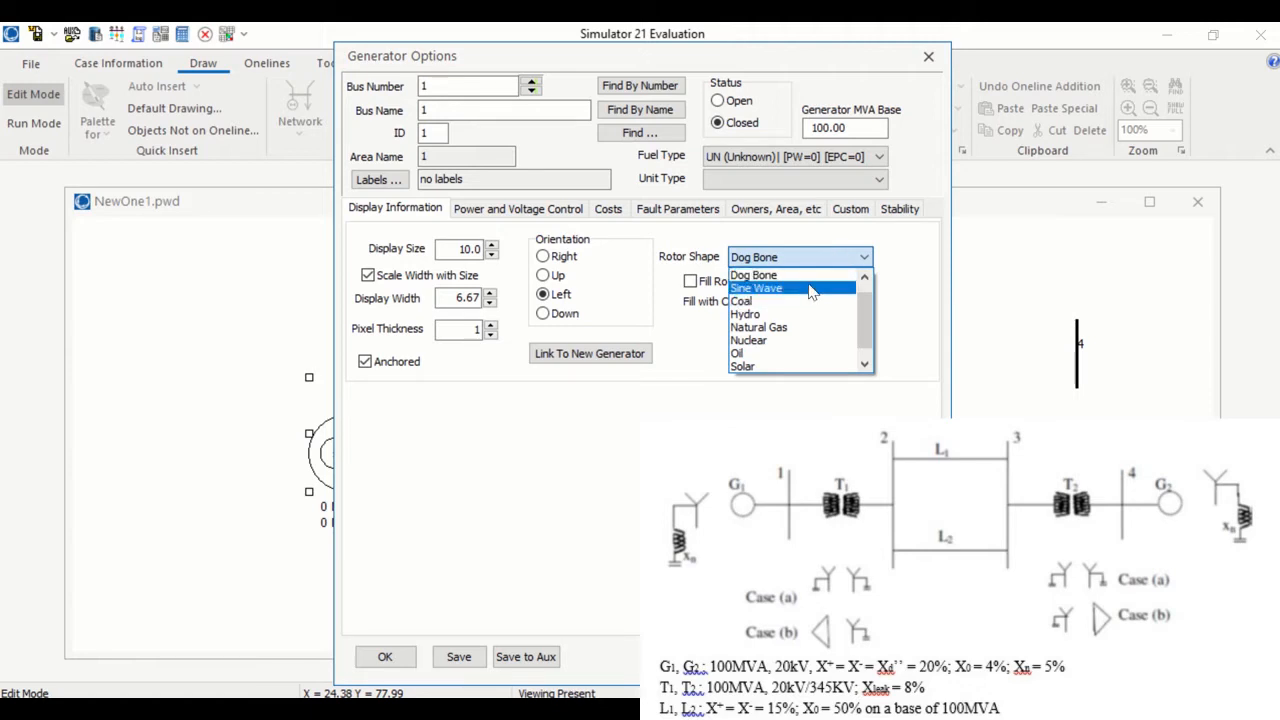
pyautogui.click(812, 289)
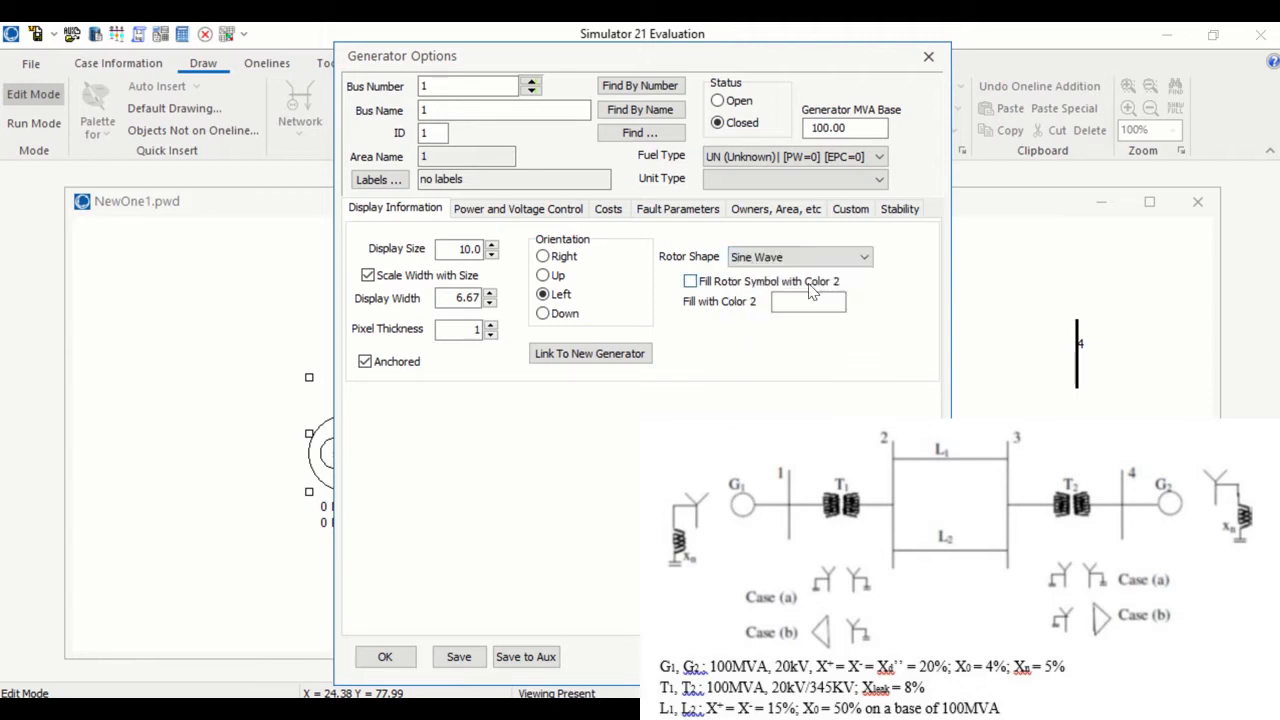
pyautogui.click(400, 662)
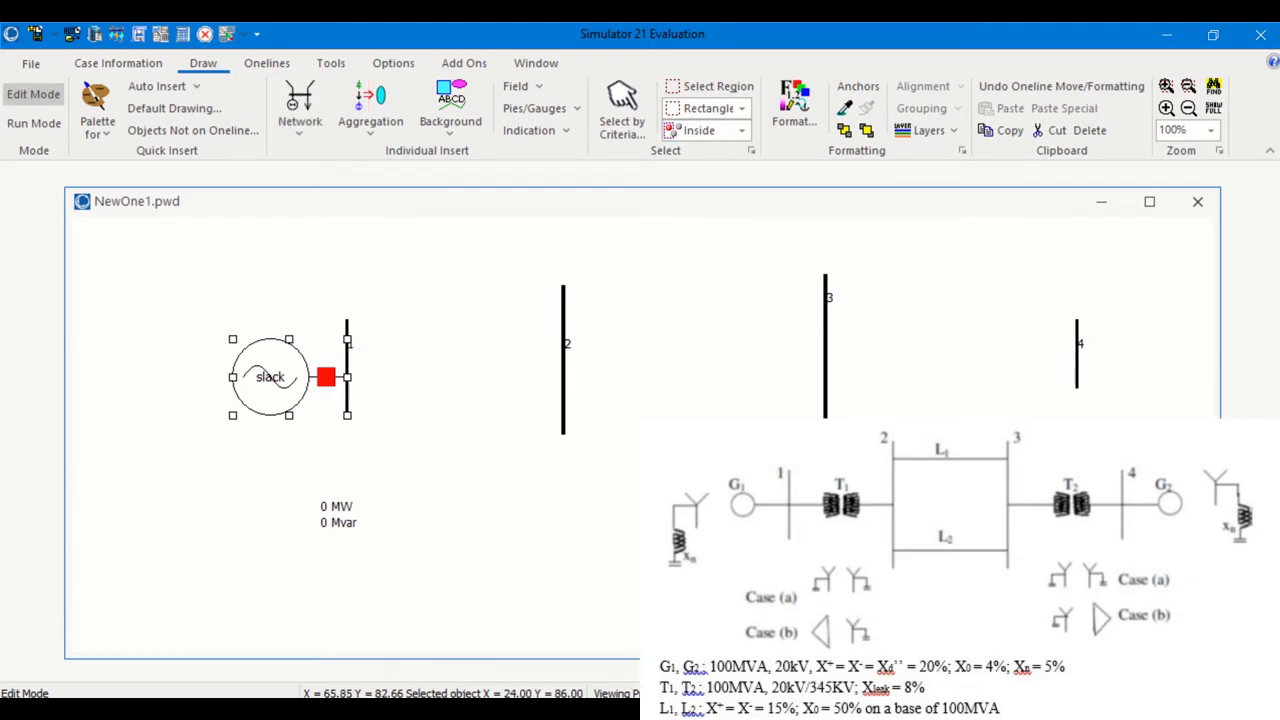
# Step: Insert a generator at bus 4
pyautogui.click(824, 417)
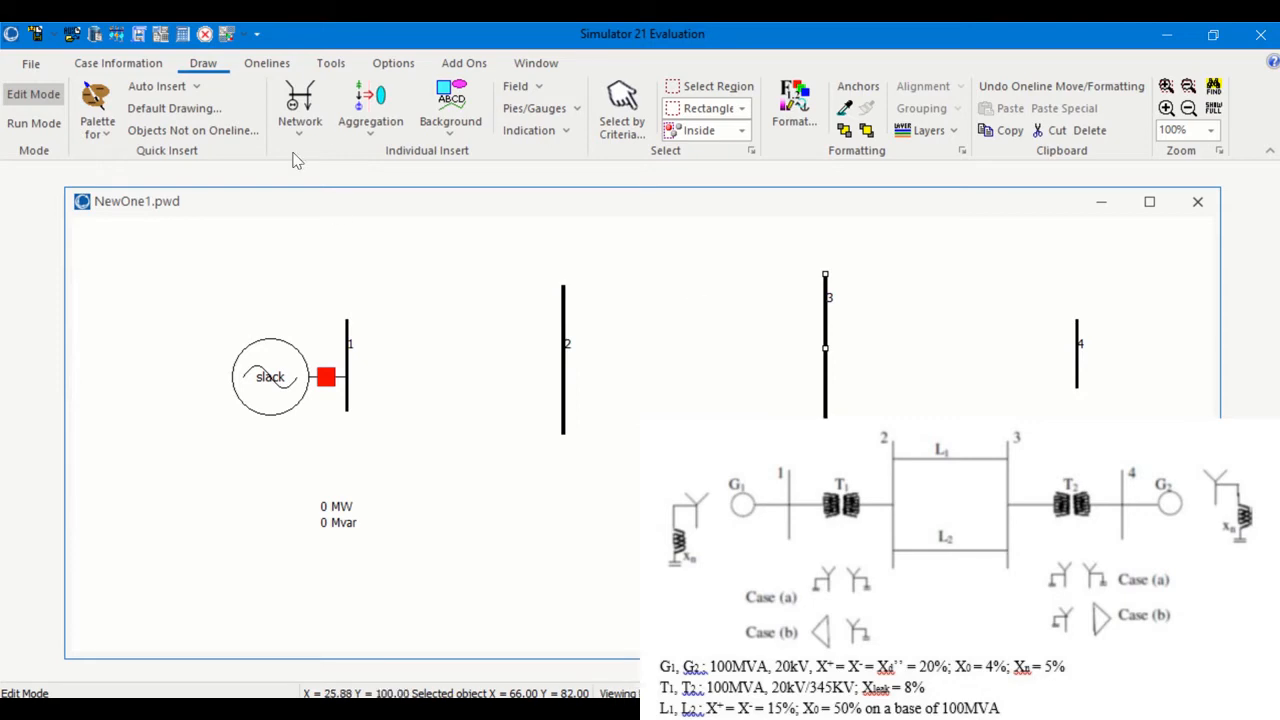
pyautogui.click(303, 108)
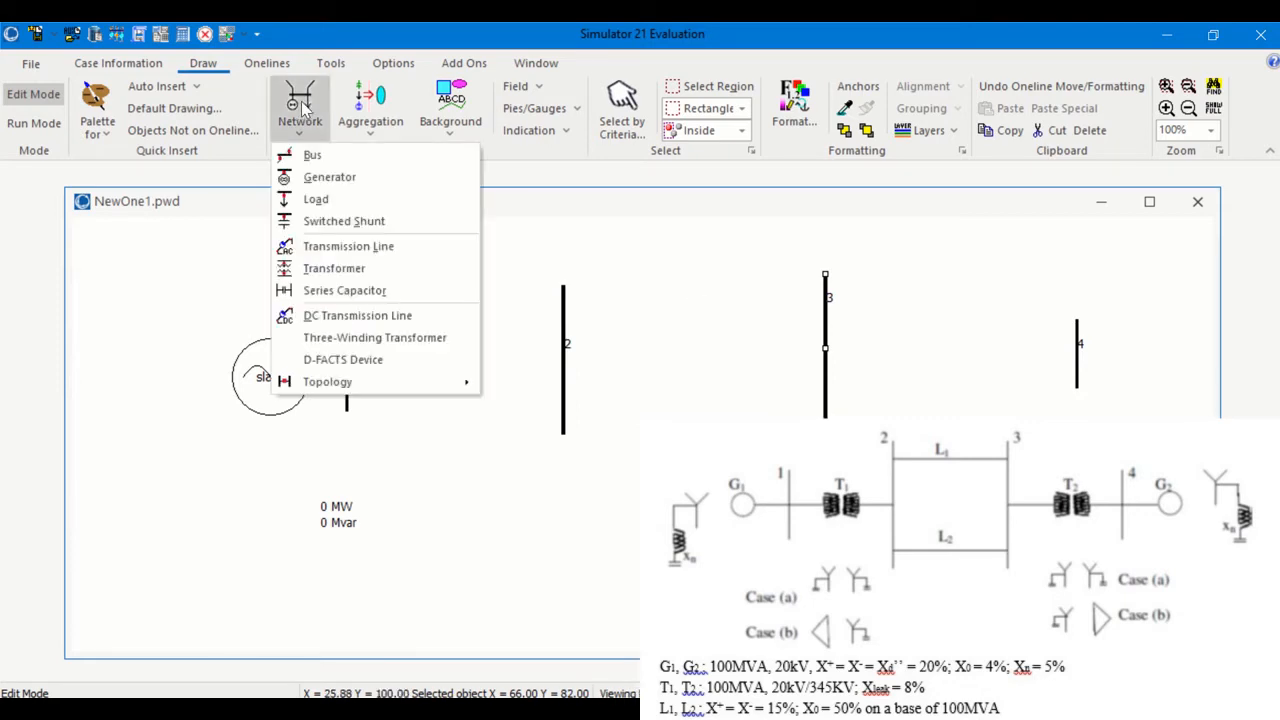
pyautogui.click(311, 181)
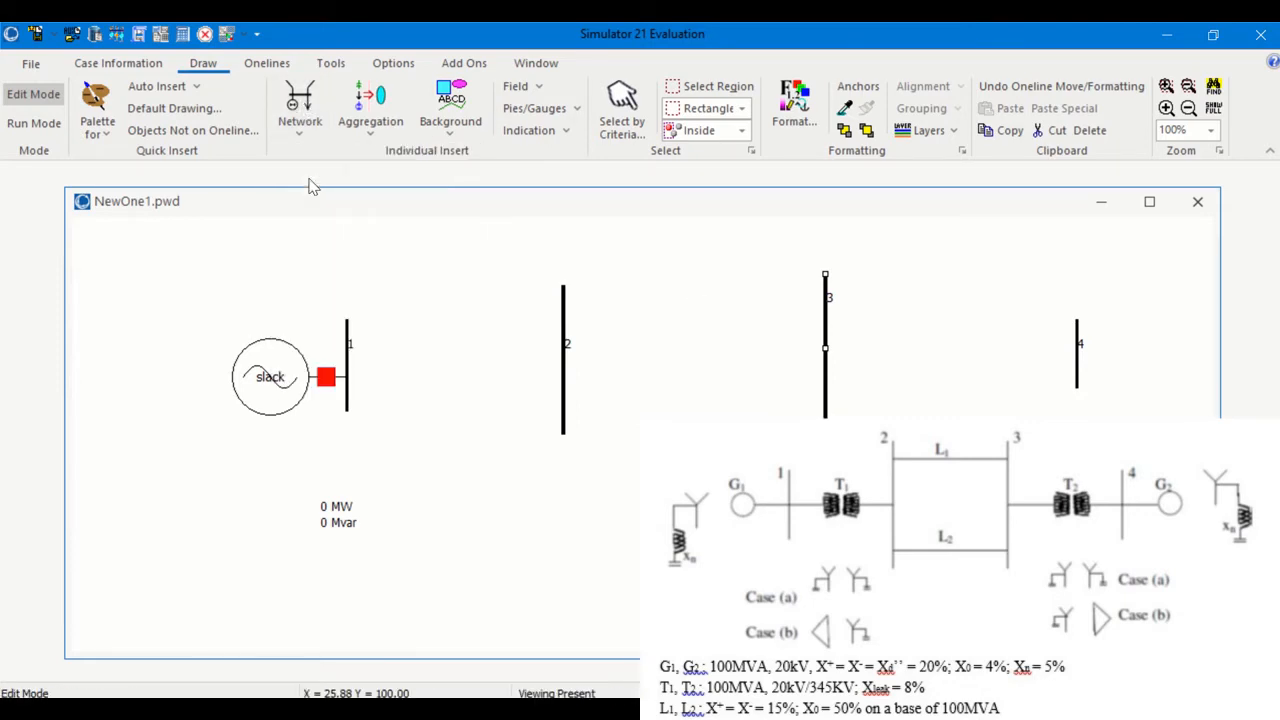
pyautogui.click(1076, 368)
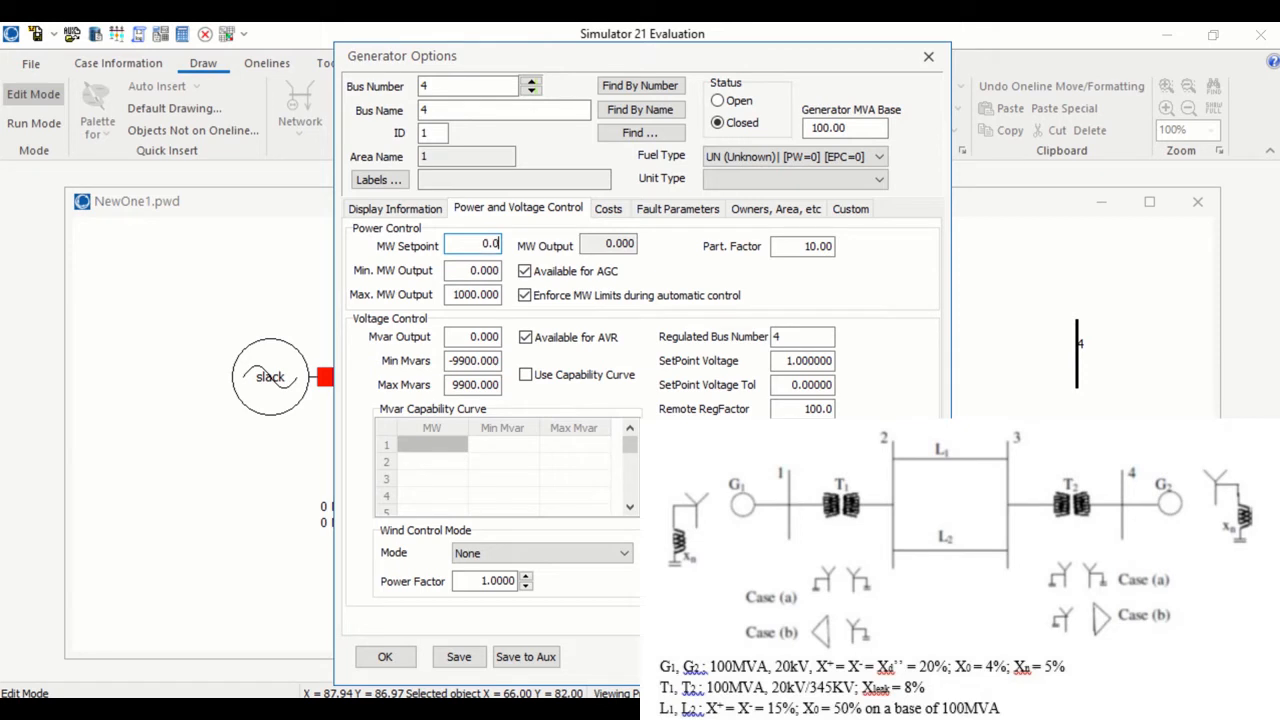
# Step: Set the bus 4 generator's positive and negative sequence X to 0.2, zero sequence X to 0.04 and neutral-to-ground X to 0.04
pyautogui.click(690, 216)
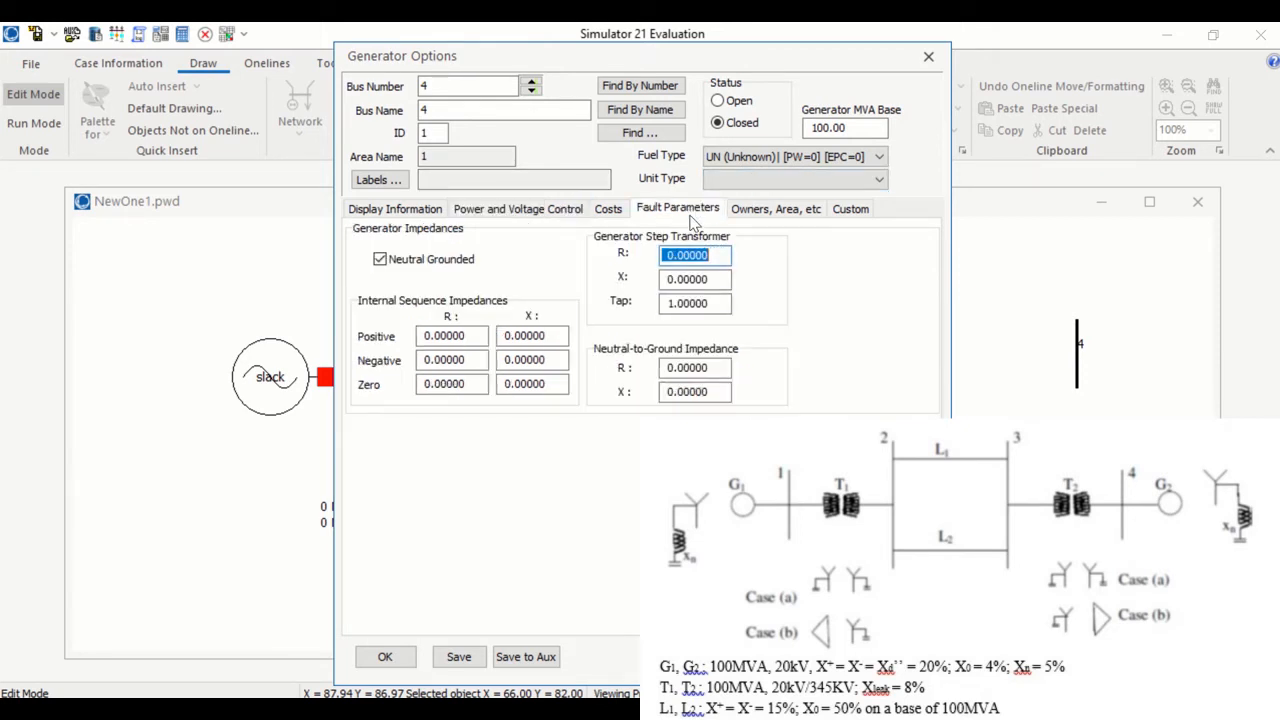
pyautogui.click(522, 336)
pyautogui.write('2')
pyautogui.click(522, 361)
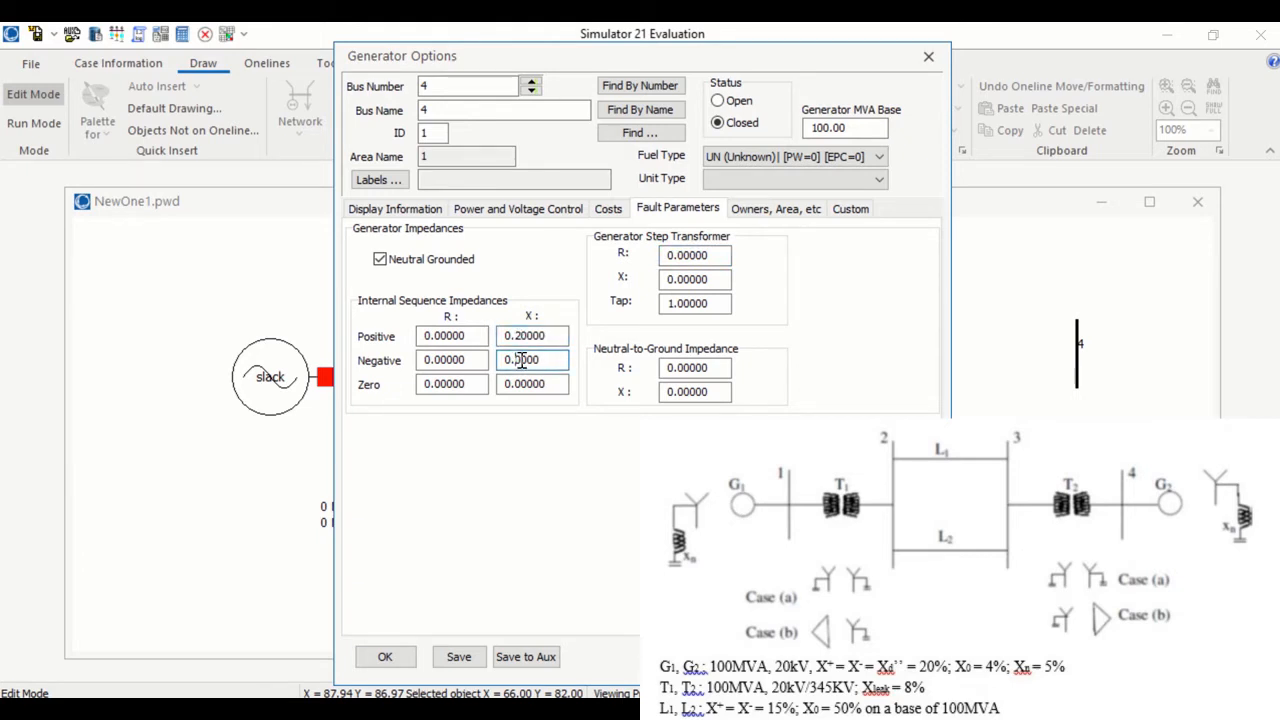
pyautogui.write('2')
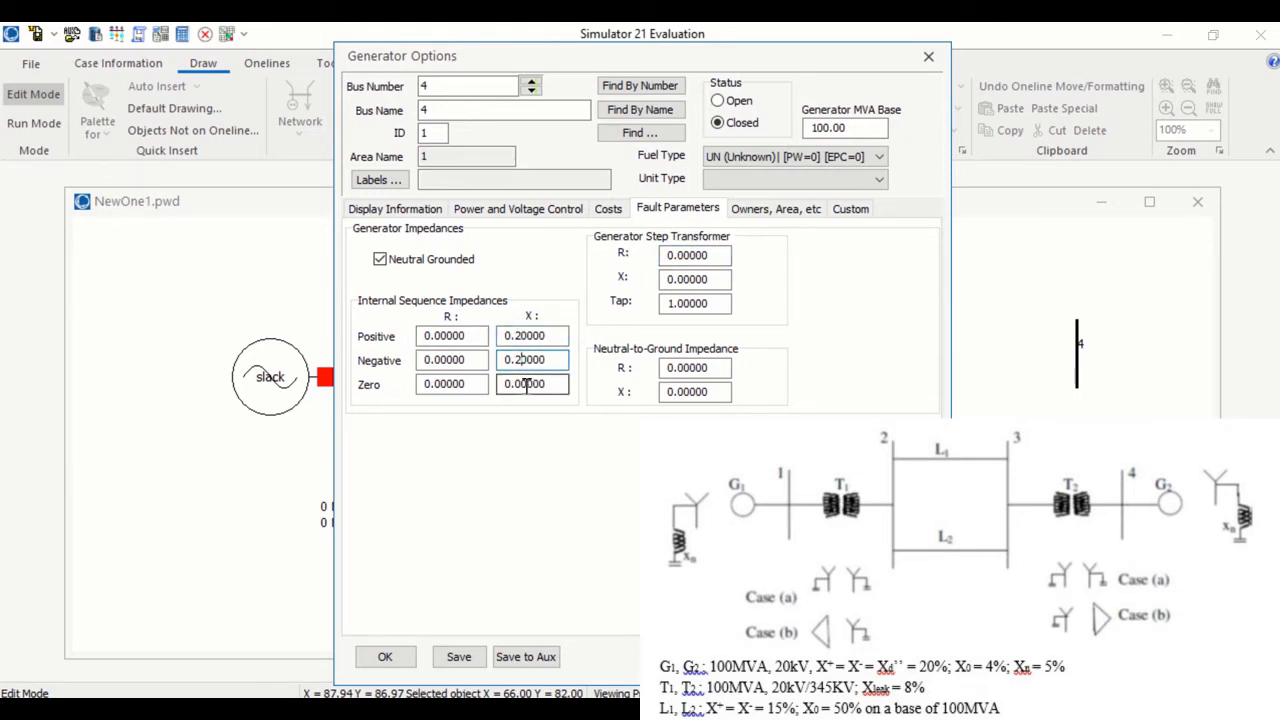
pyautogui.click(526, 385)
pyautogui.write('4')
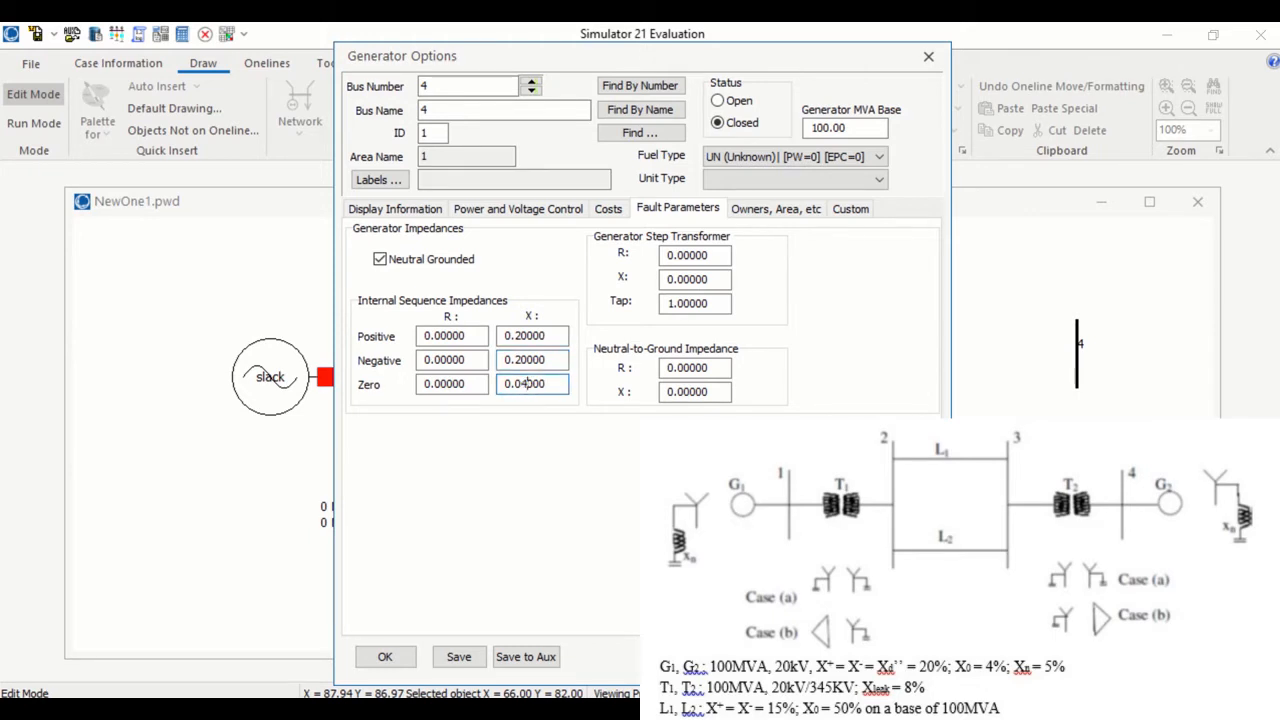
pyautogui.click(690, 391)
pyautogui.write('4')
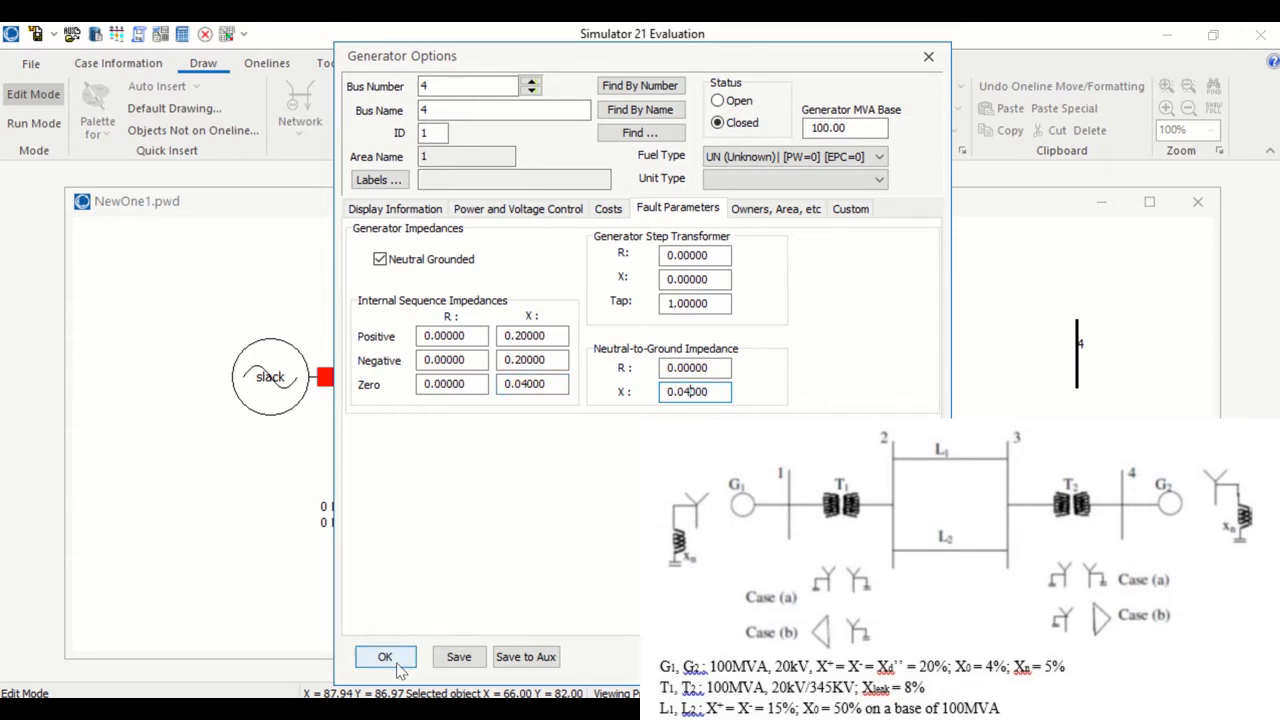
# Step: Set the bus 4 generator's orientation to Left and its rotor shape to Sine Wave, and accept the generator options
pyautogui.click(407, 212)
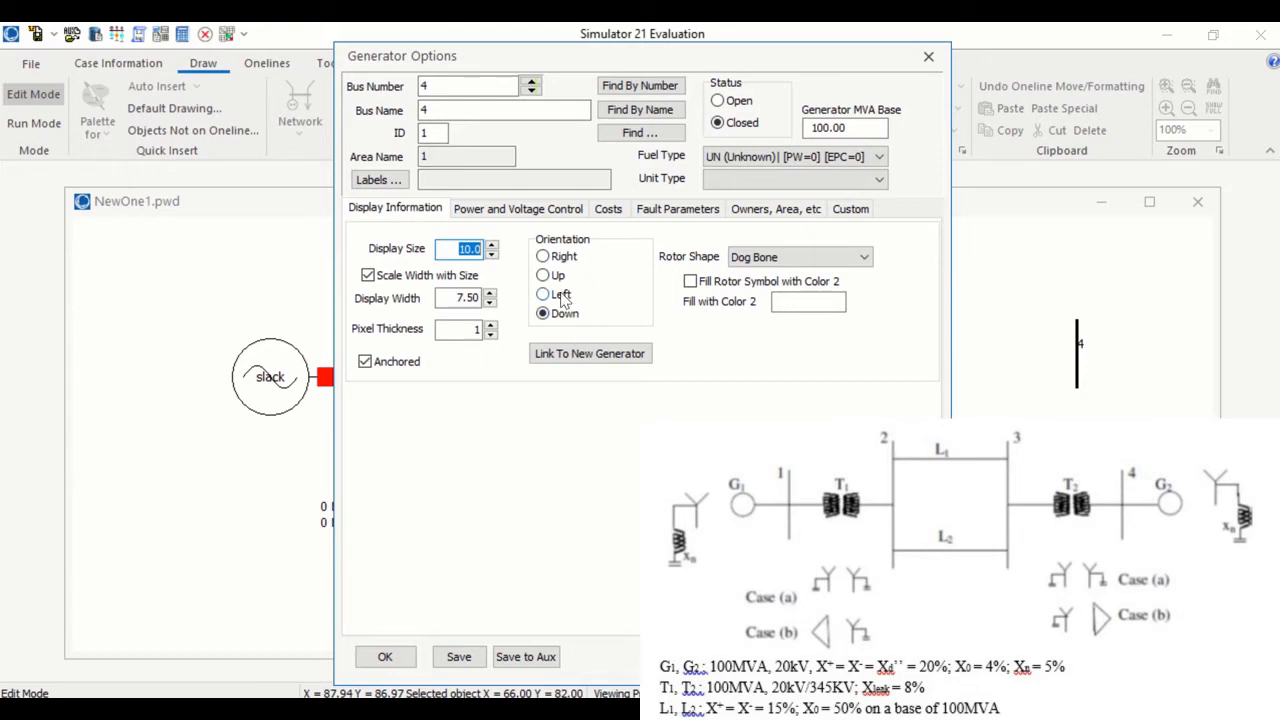
pyautogui.click(561, 296)
pyautogui.click(837, 256)
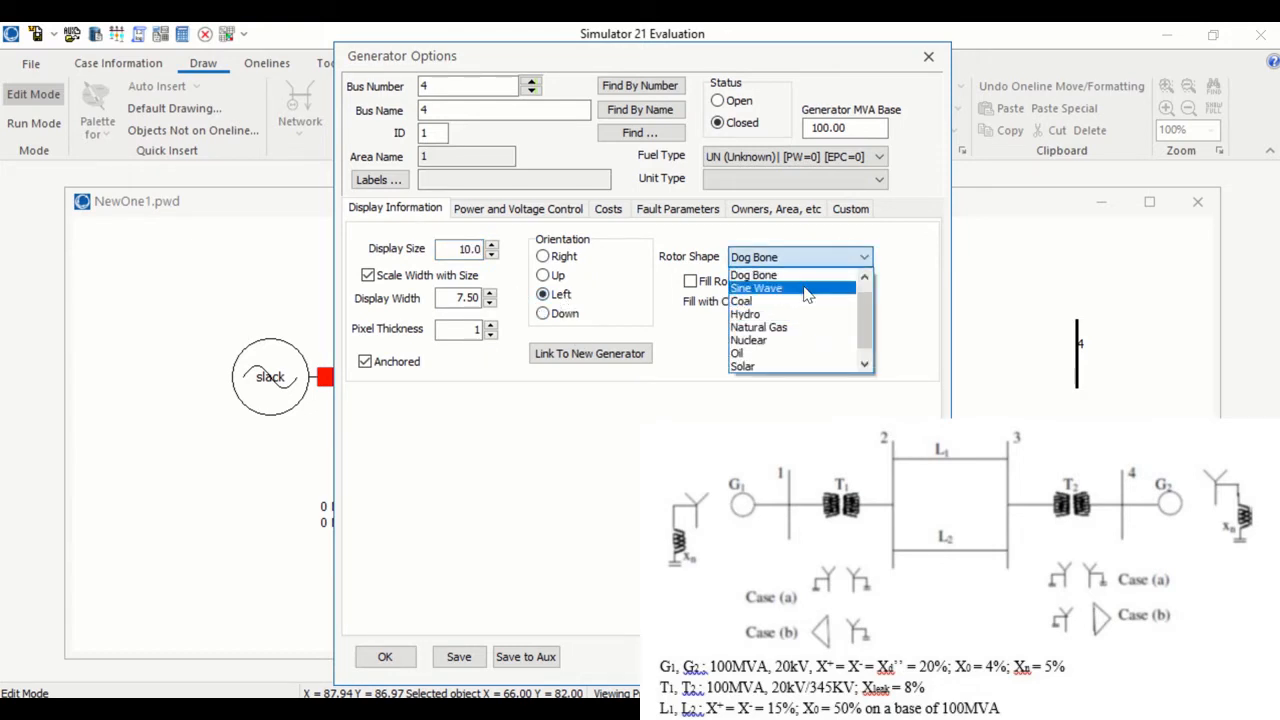
pyautogui.click(770, 288)
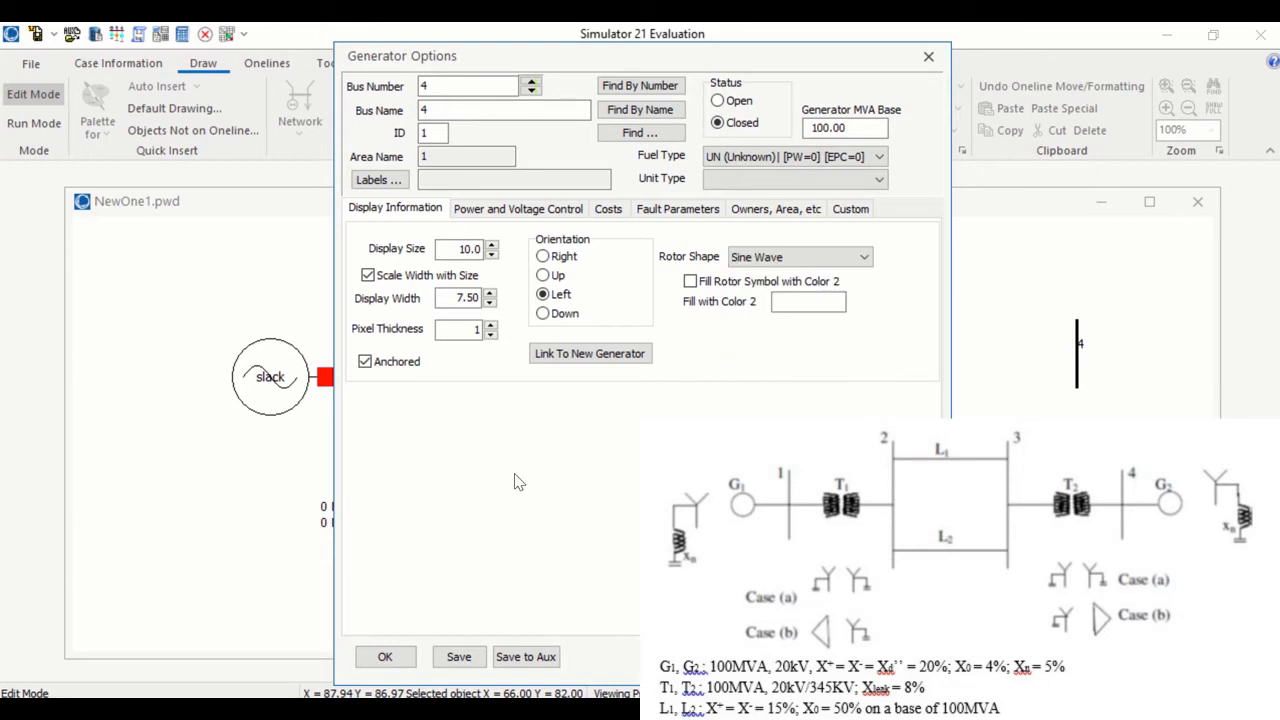
pyautogui.click(389, 657)
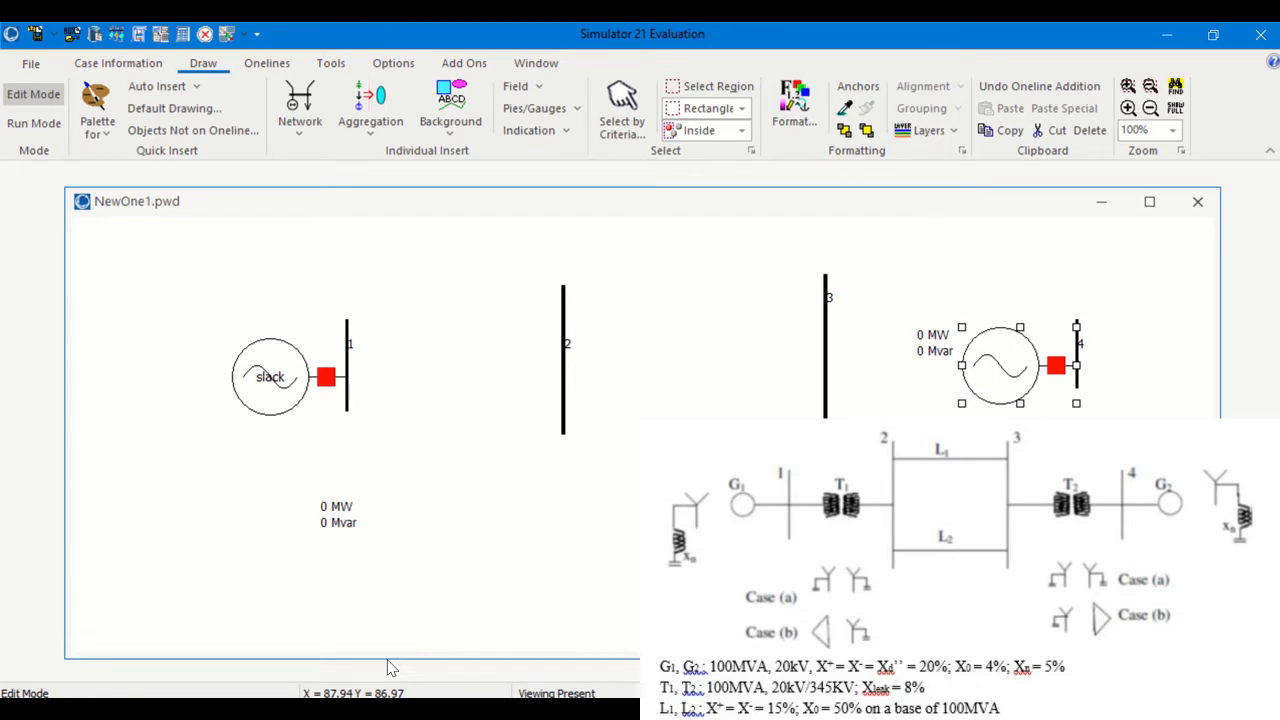
# Step: Change the bus 4 generator's orientation to Right
pyautogui.doubleClick(988, 383)
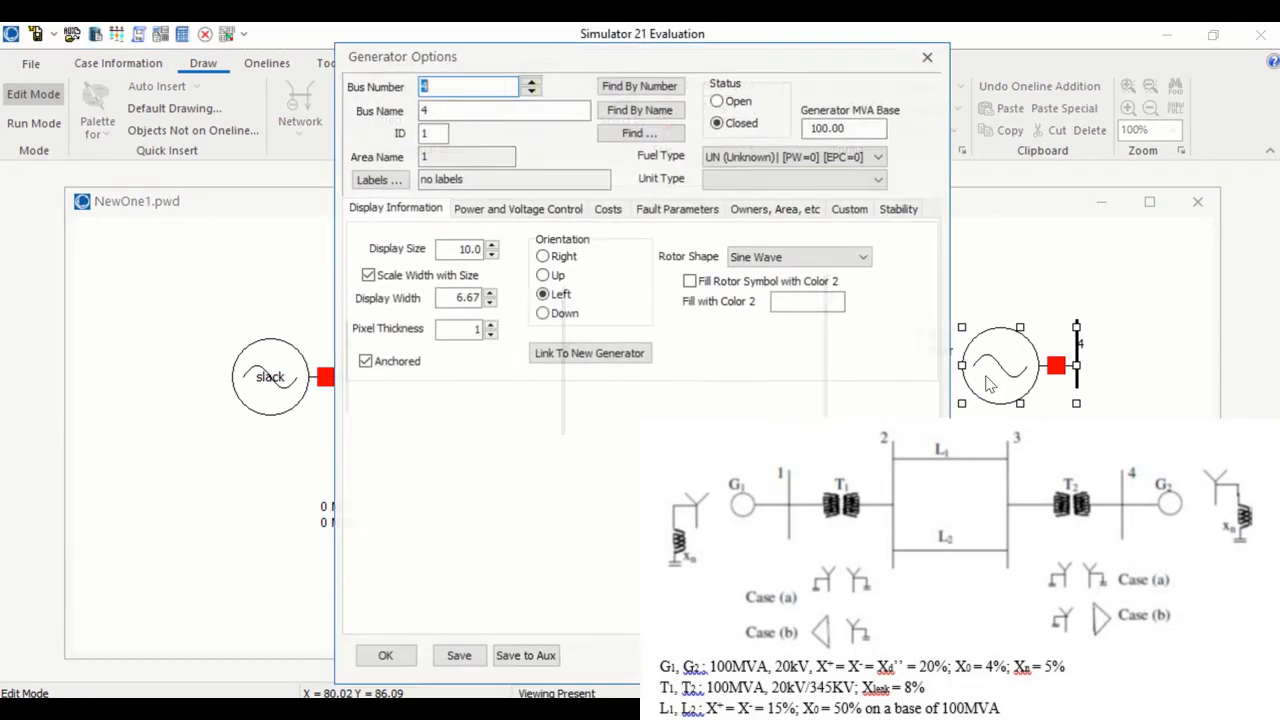
pyautogui.click(570, 258)
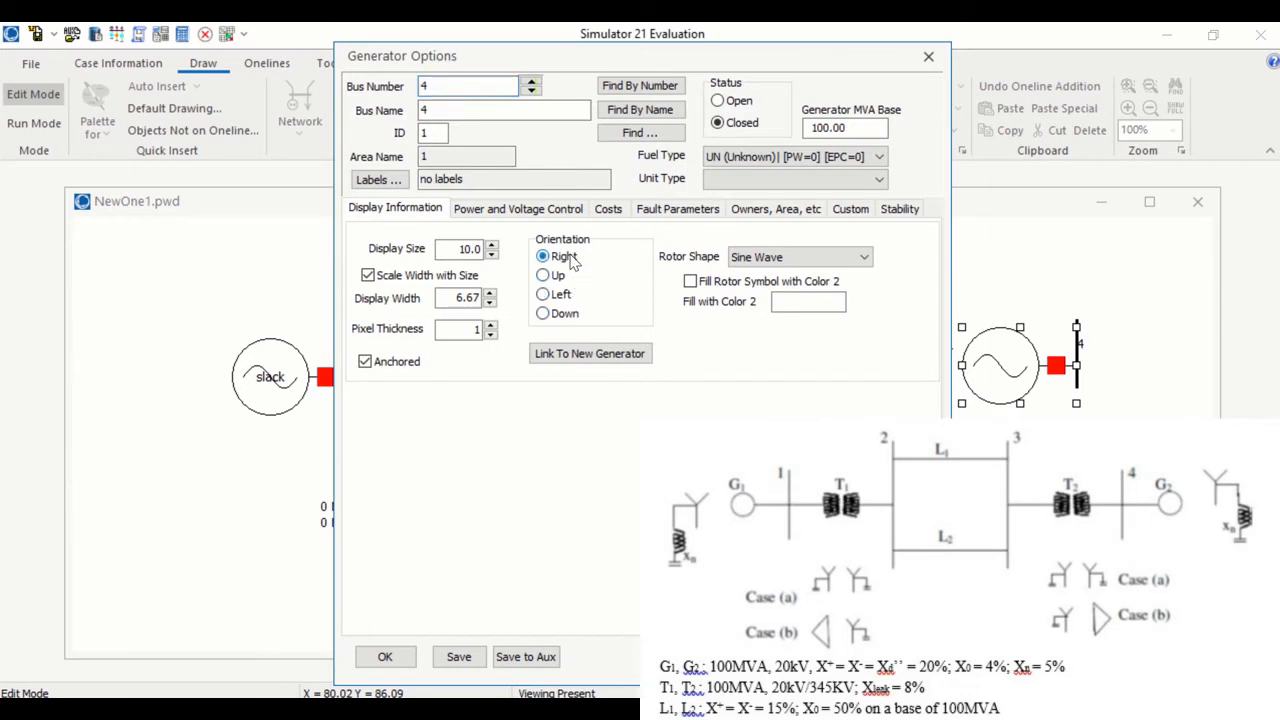
pyautogui.click(385, 657)
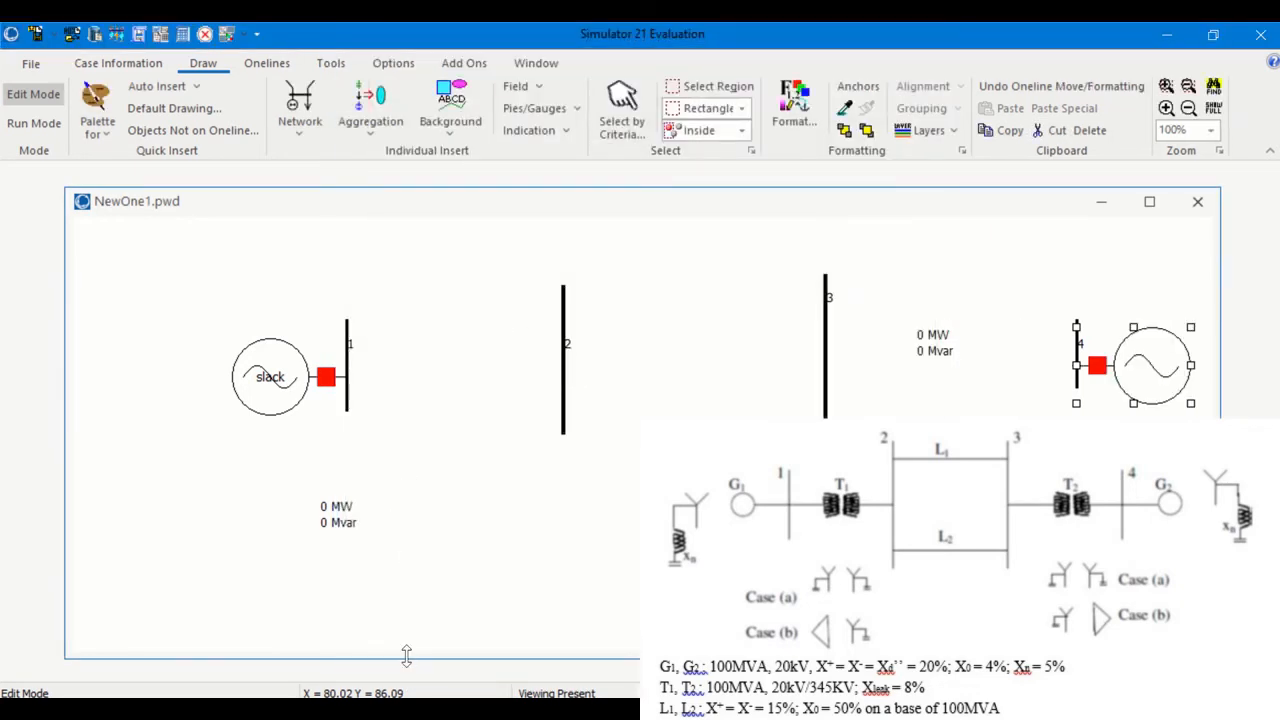
# Step: Draw a transformer from bus 1 to bus 2 and enter 0.000 as its series reactance
pyautogui.click(312, 117)
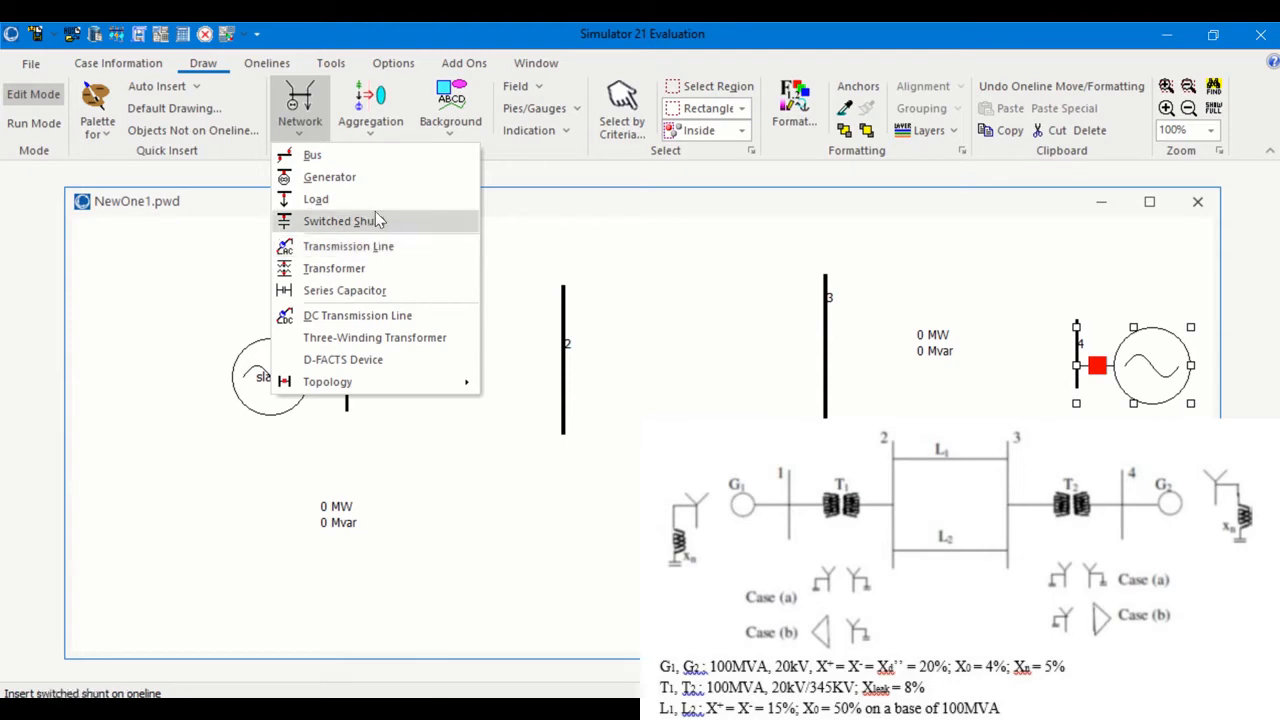
pyautogui.click(385, 268)
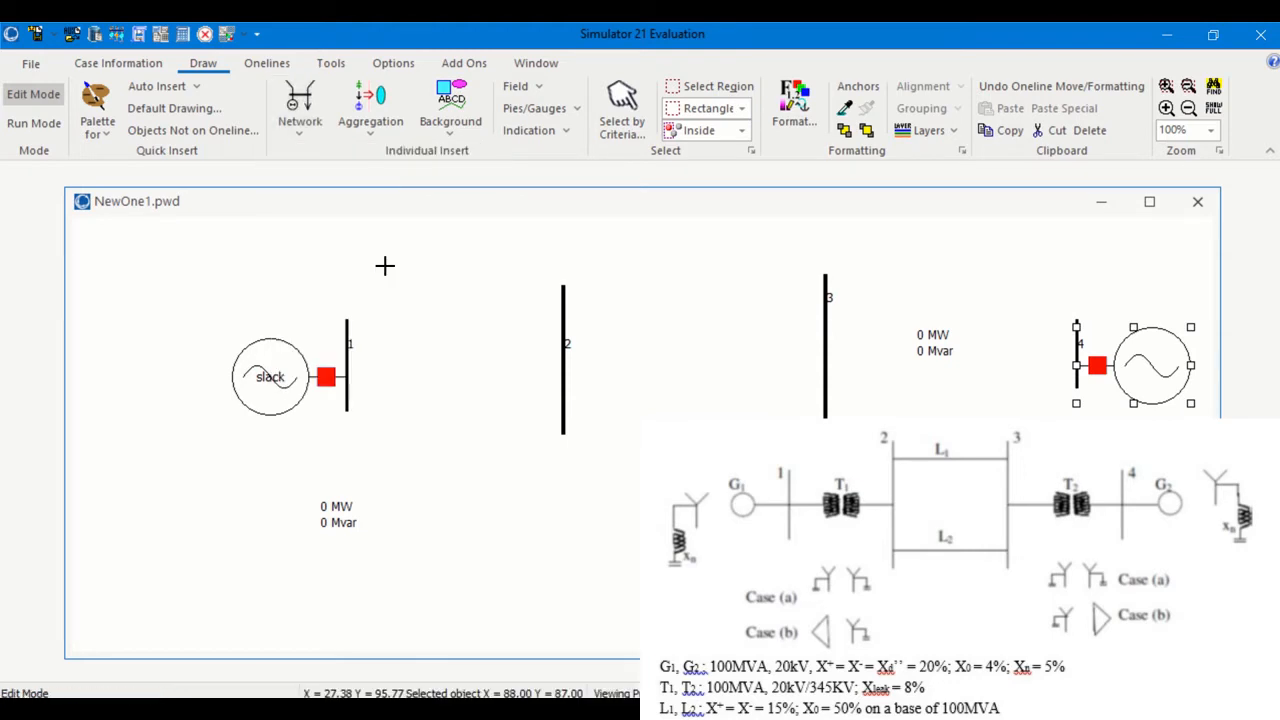
pyautogui.click(346, 331)
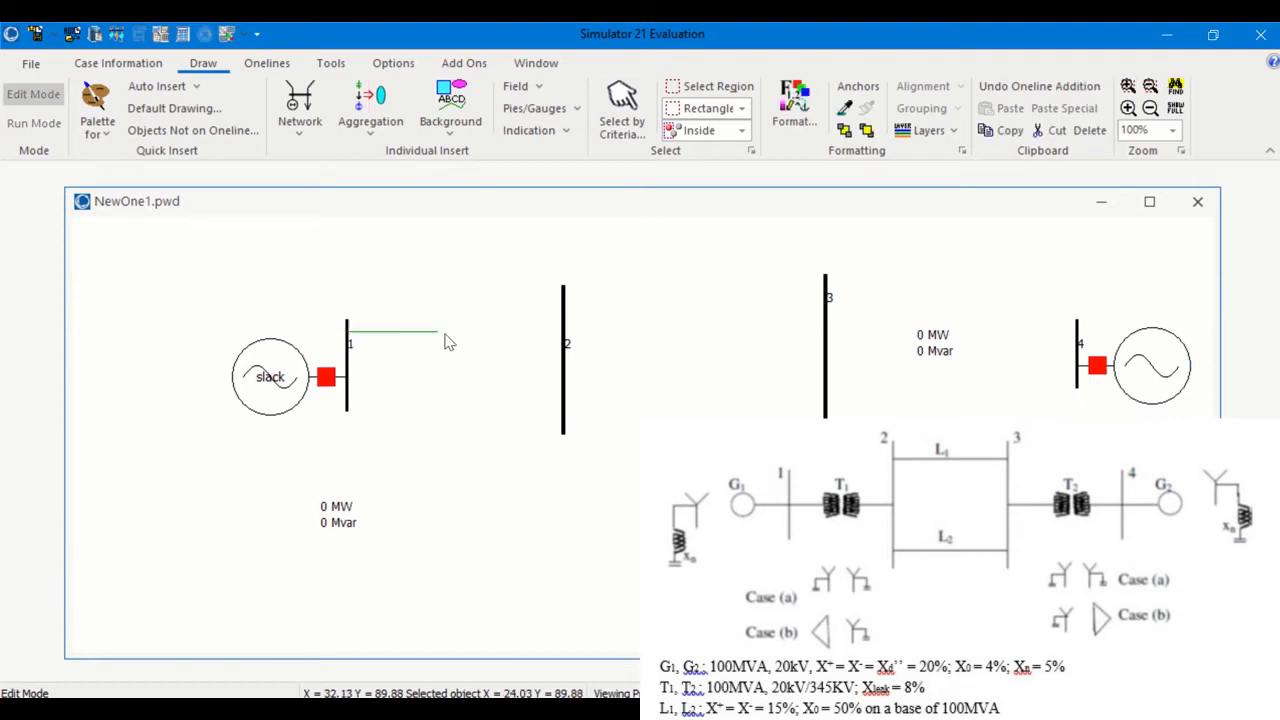
pyautogui.doubleClick(564, 340)
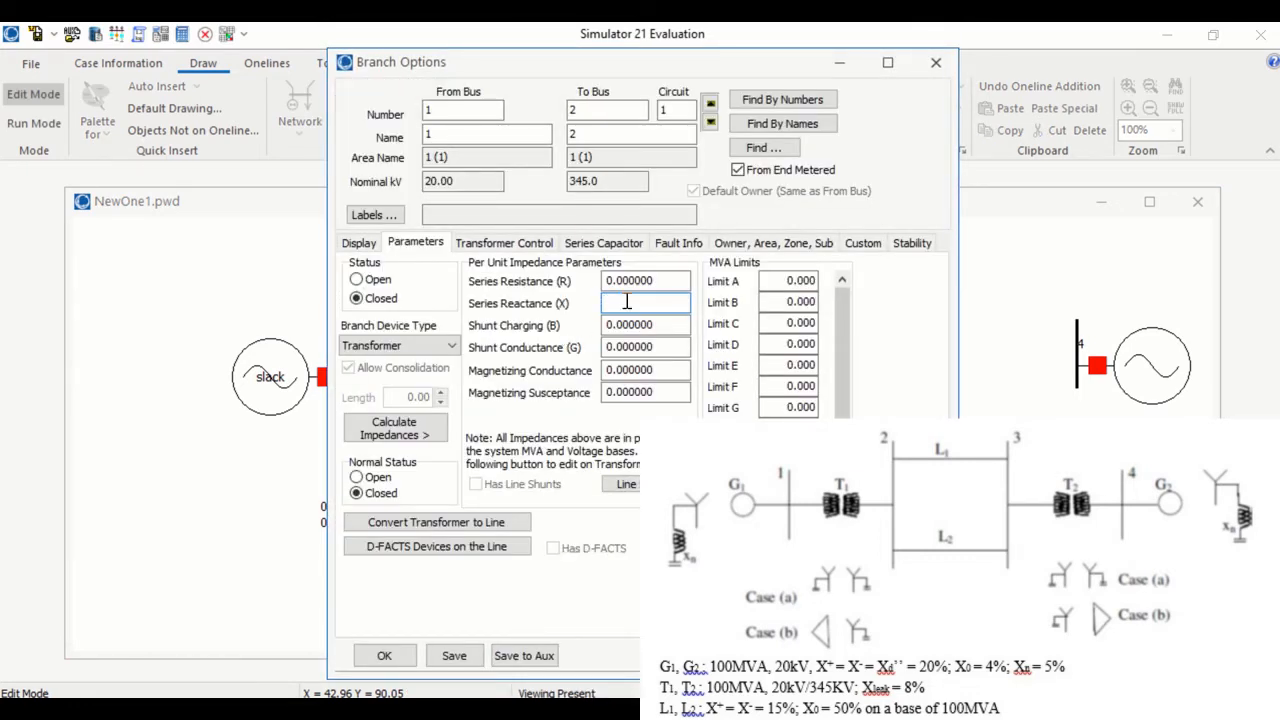
pyautogui.write('0.000')
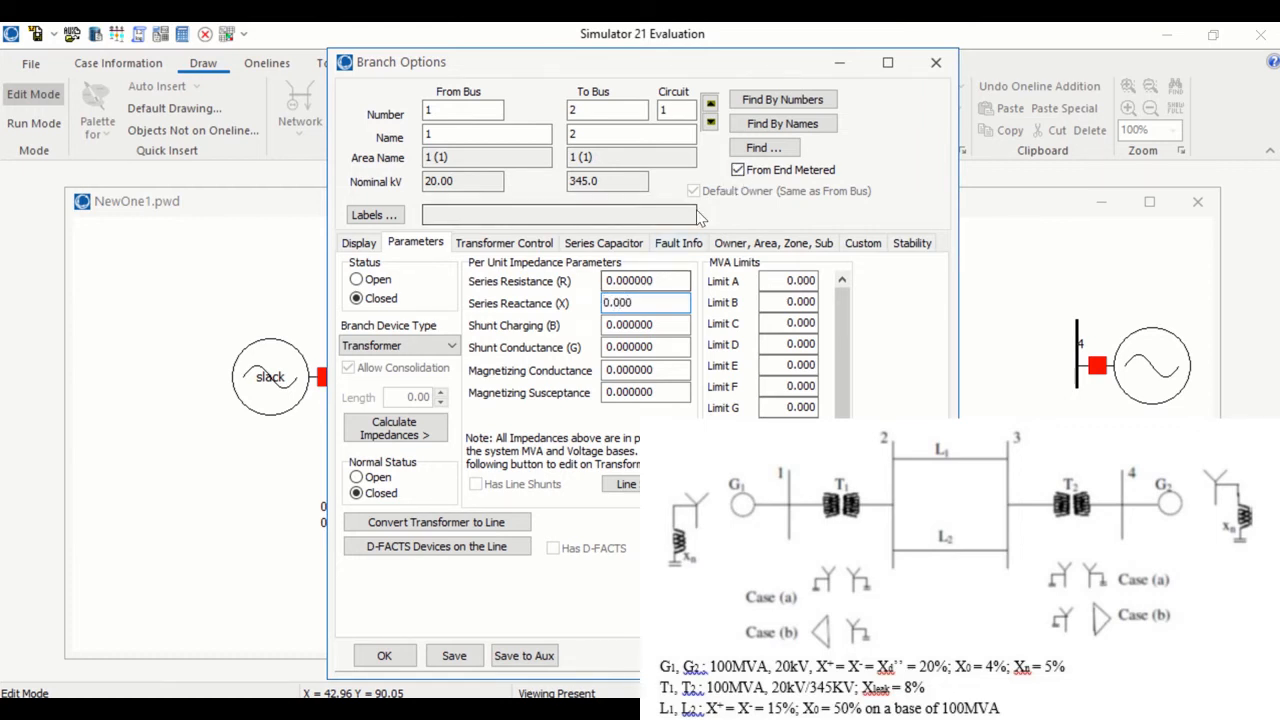
pyautogui.click(680, 244)
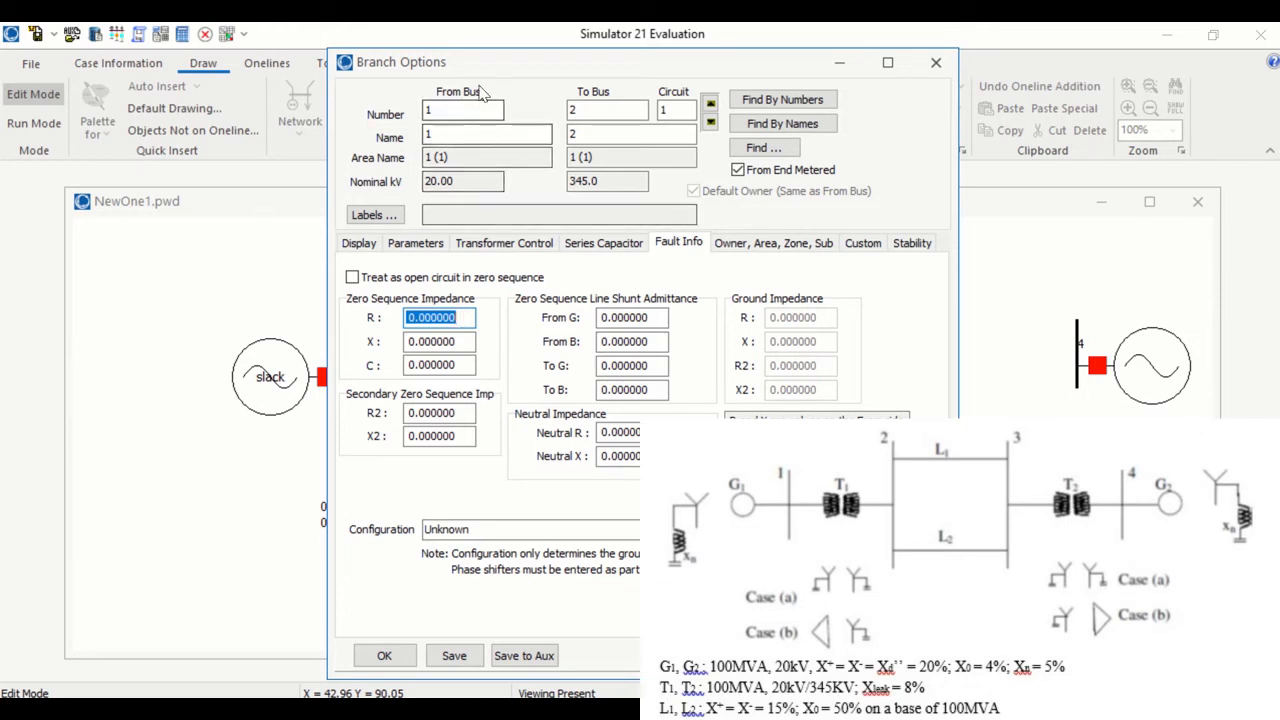
pyautogui.moveTo(497, 42)
pyautogui.click(509, 70)
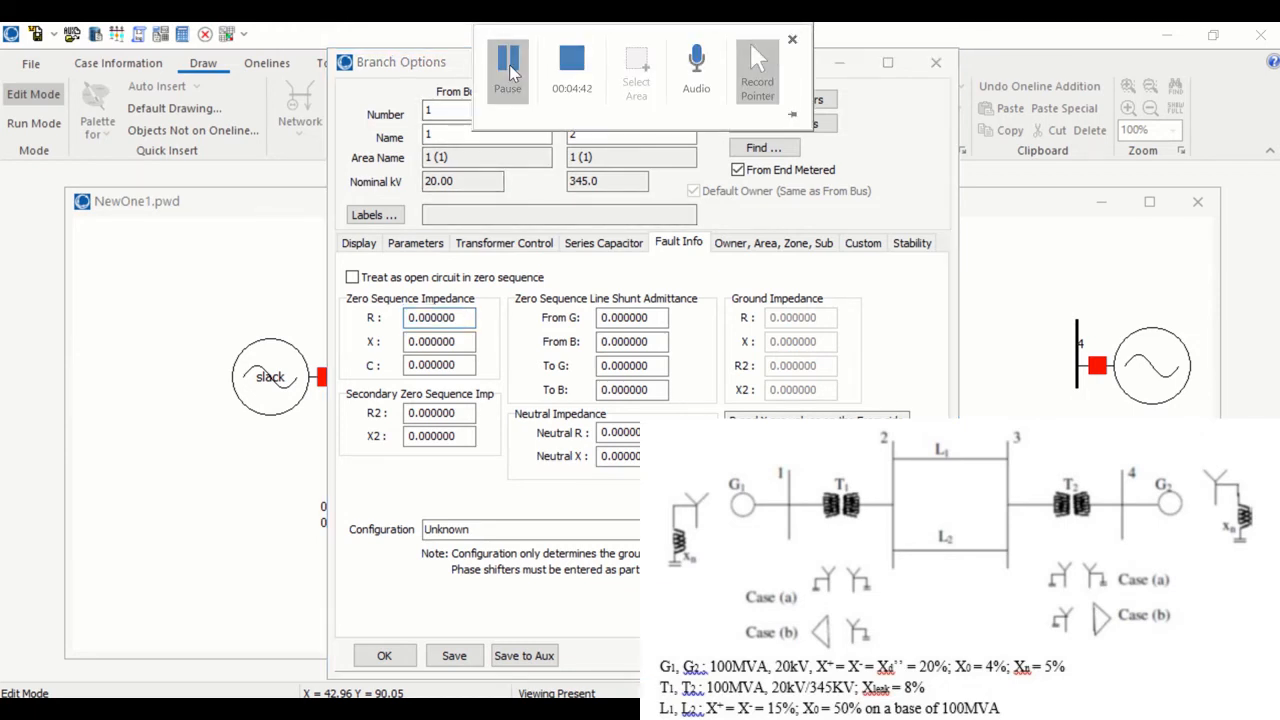
# Step: Set the series reactance (X) of the transformer between buses 1 and 2 to 0.08
pyautogui.click(408, 250)
pyautogui.click(643, 303)
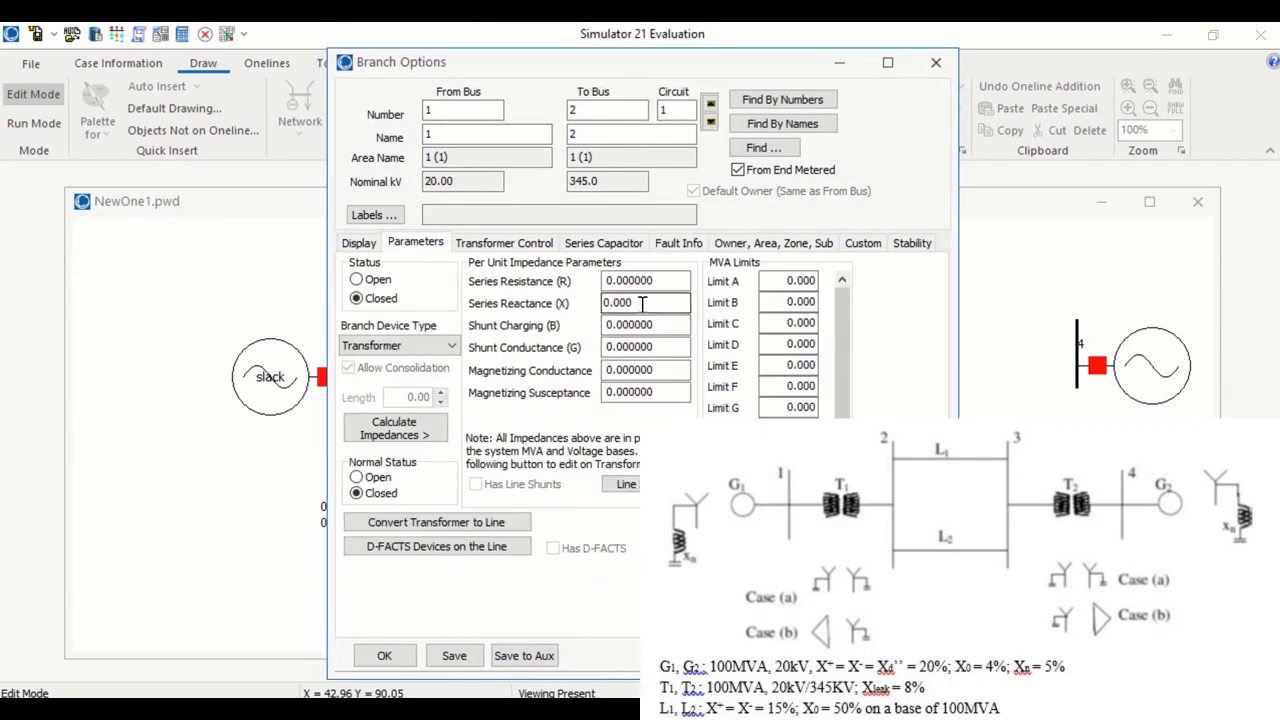
pyautogui.press('BackSpace')
pyautogui.press('BackSpace')
pyautogui.write('8')
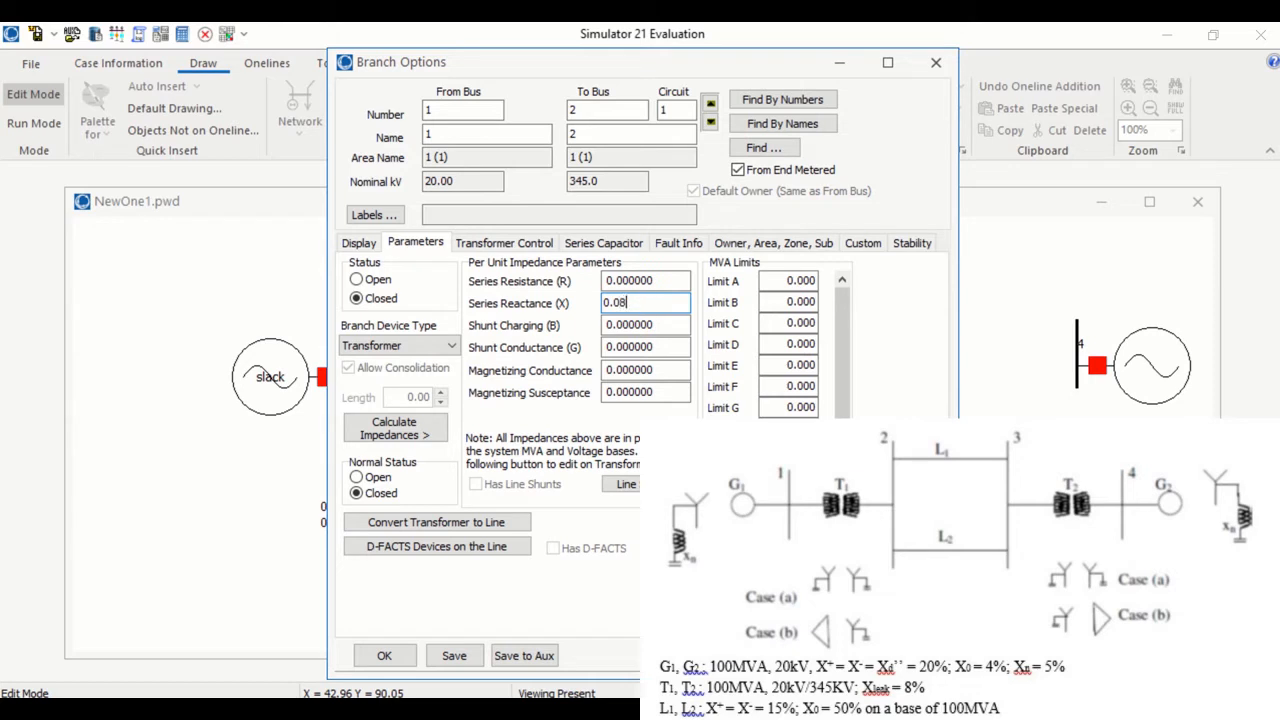
# Step: Set the fault configuration of the bus 1 to bus 2 transformer to Grounded Wye-Grounded Wye and accept the branch options
pyautogui.click(689, 248)
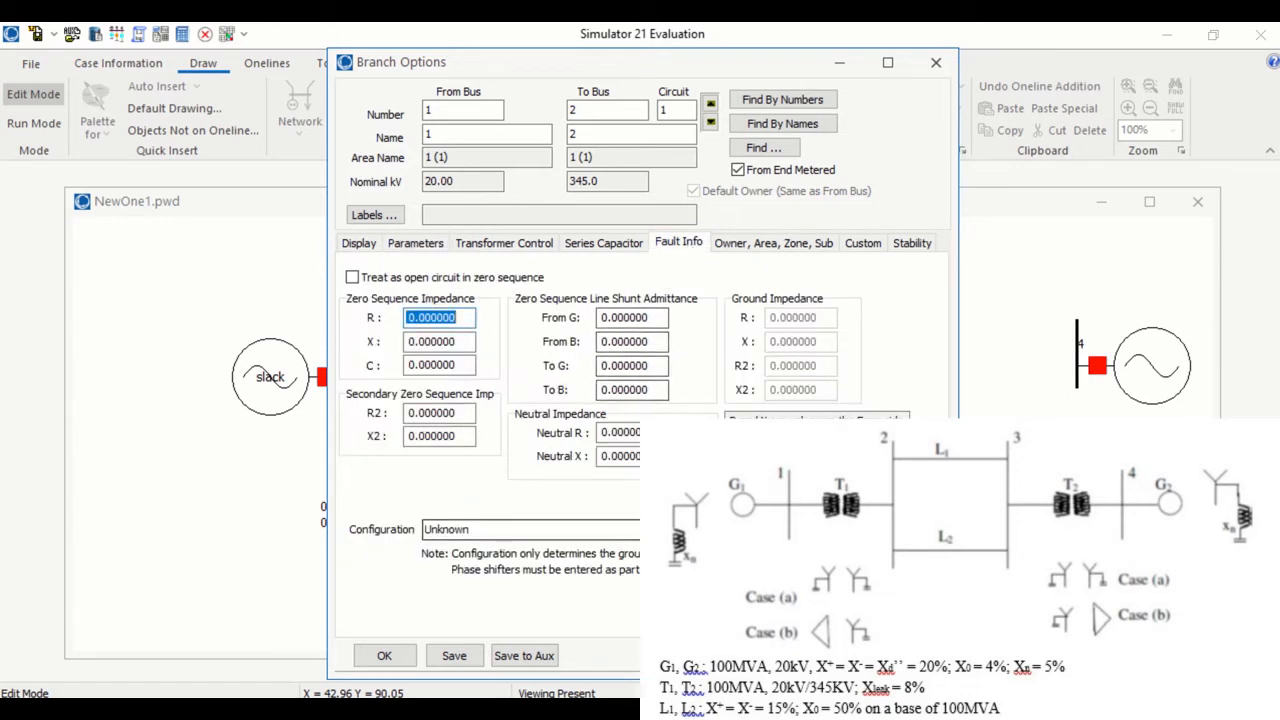
pyautogui.click(690, 530)
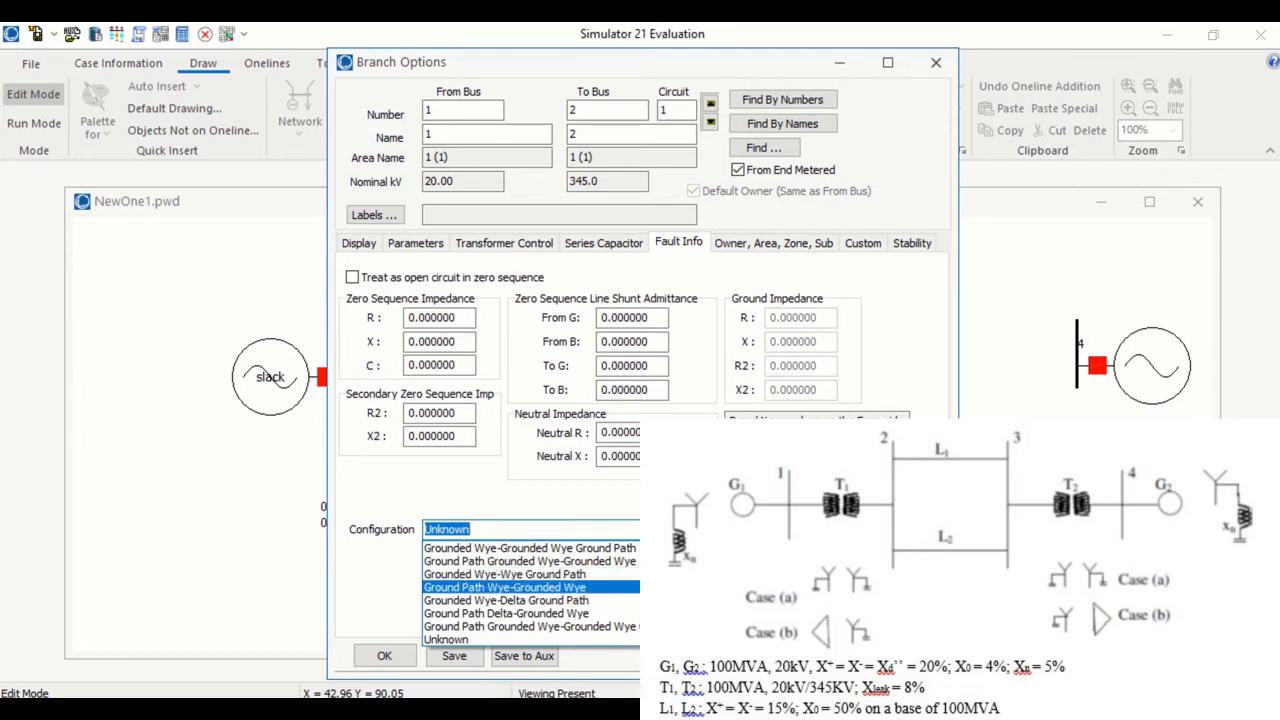
pyautogui.scroll(3, 530, 593)
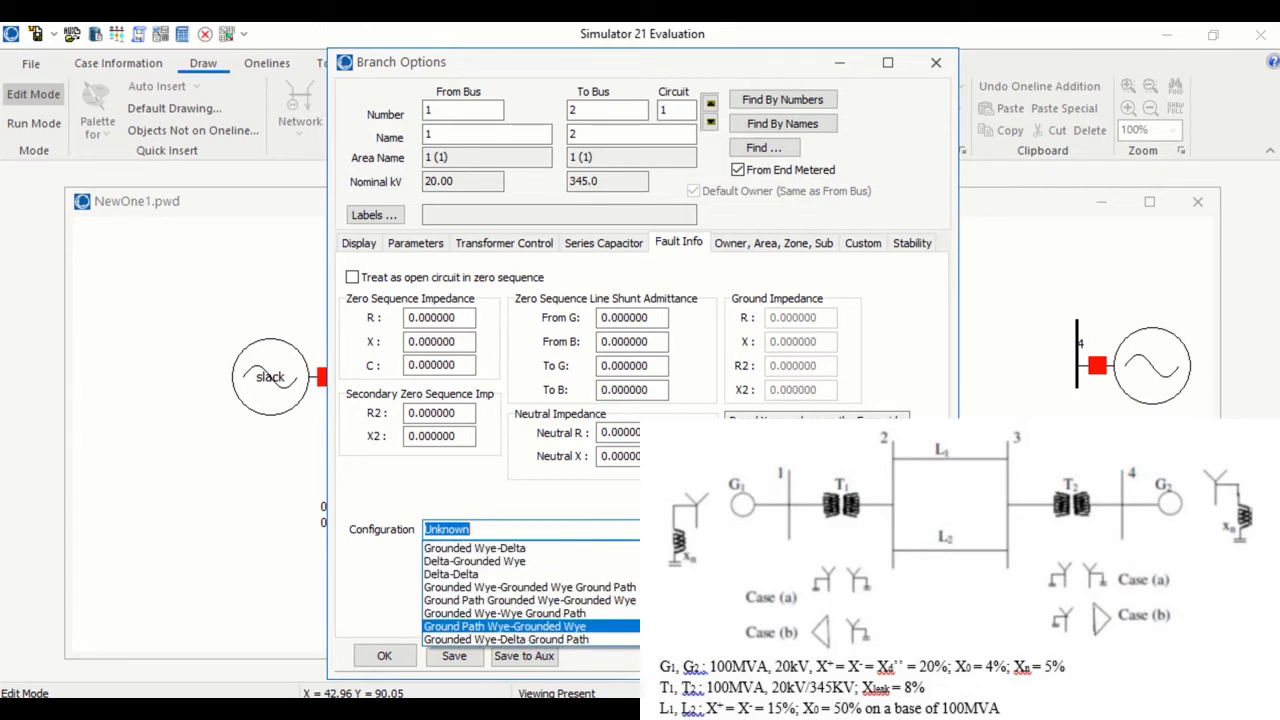
pyautogui.scroll(3, 530, 593)
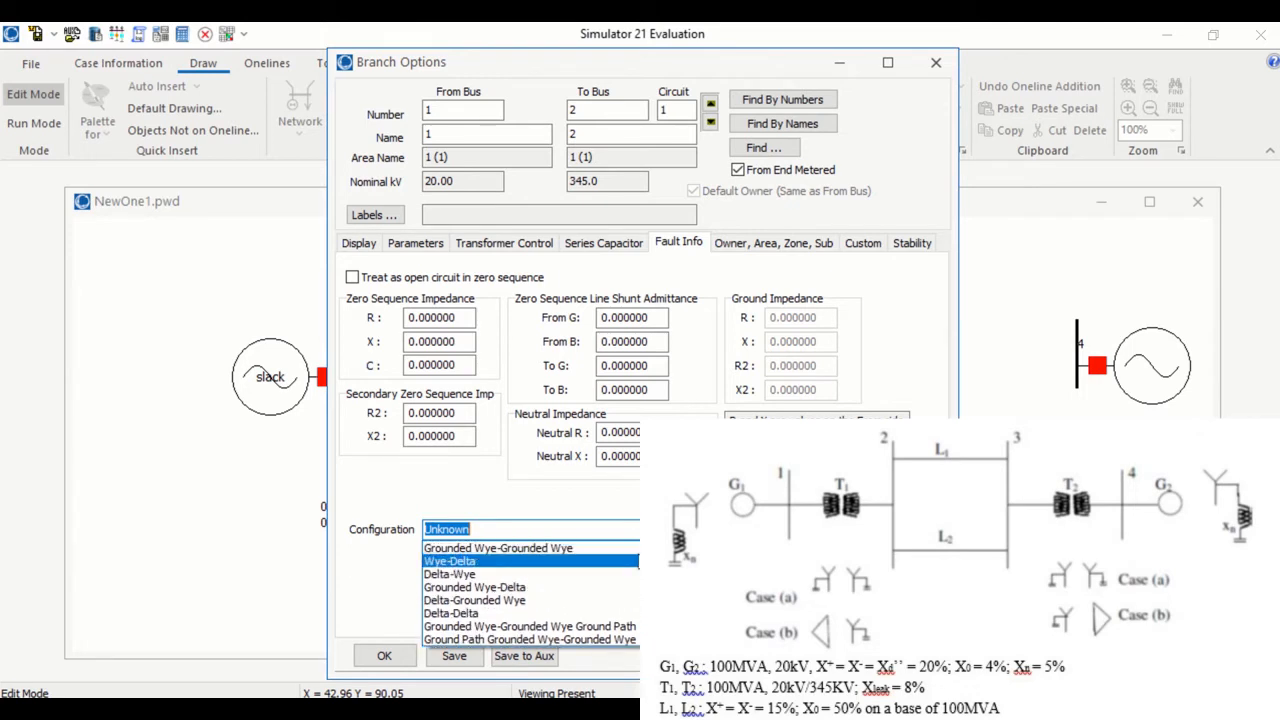
pyautogui.click(498, 548)
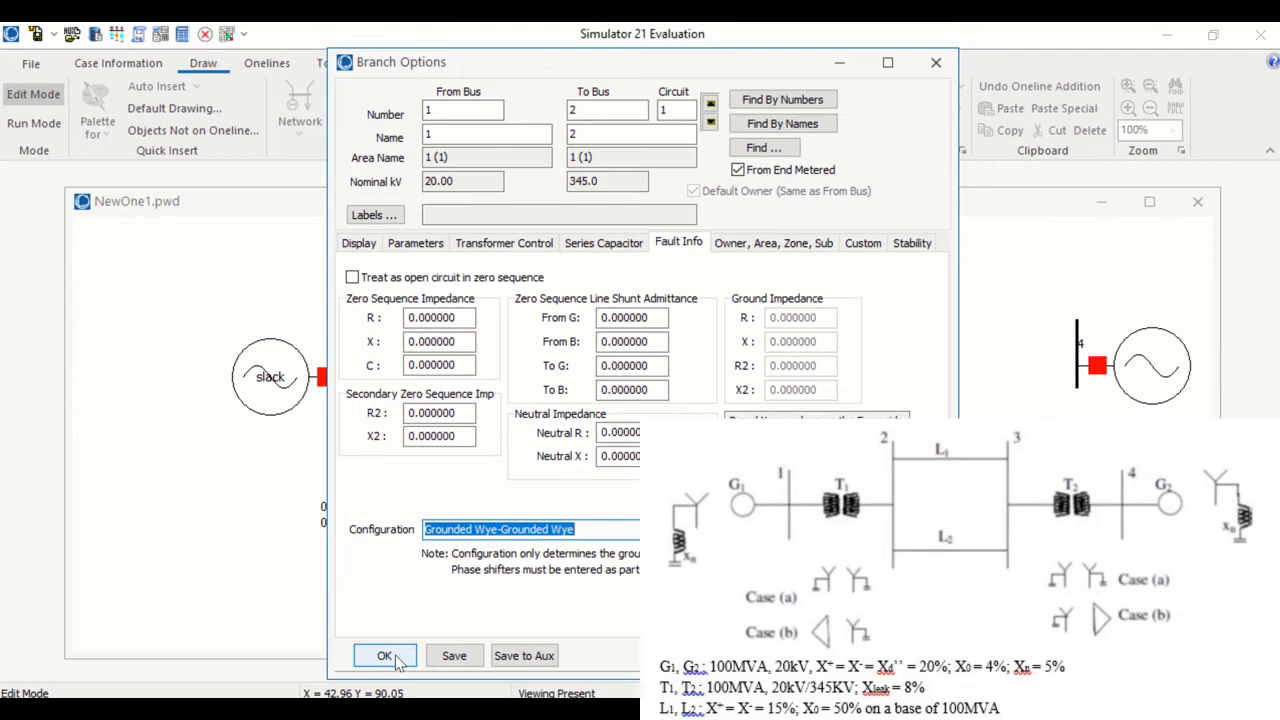
pyautogui.click(397, 660)
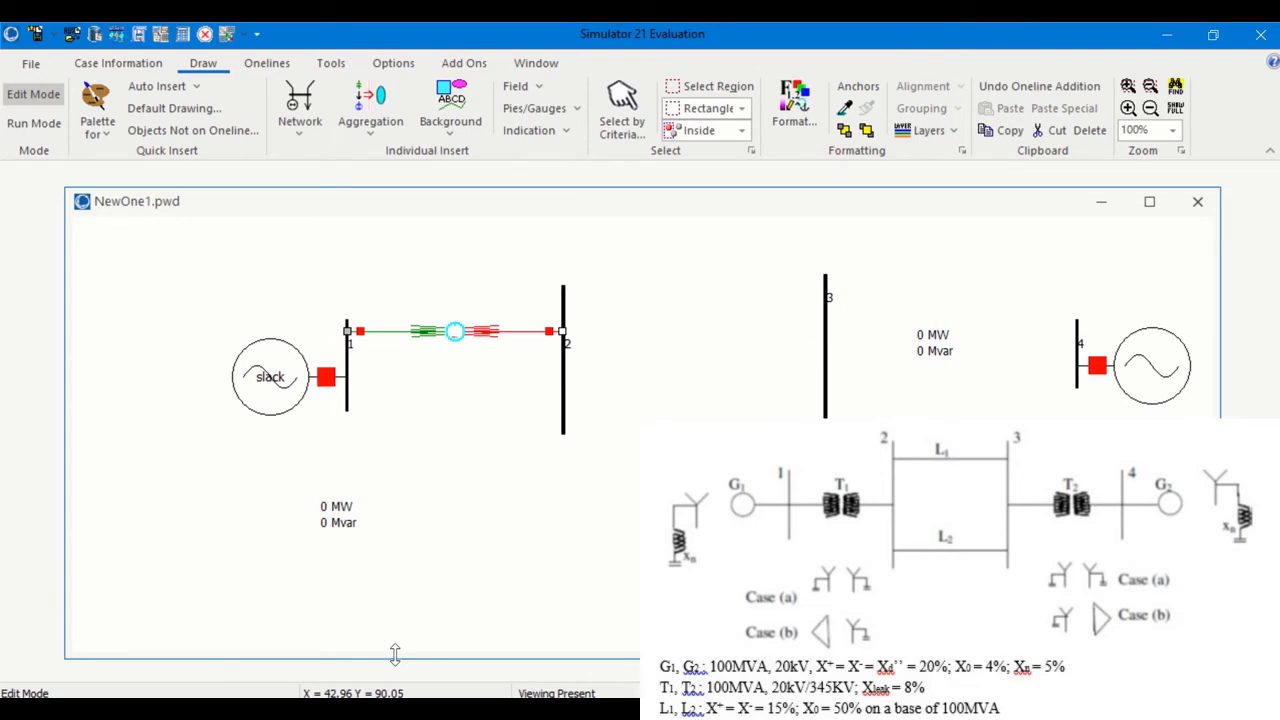
pyautogui.click(308, 97)
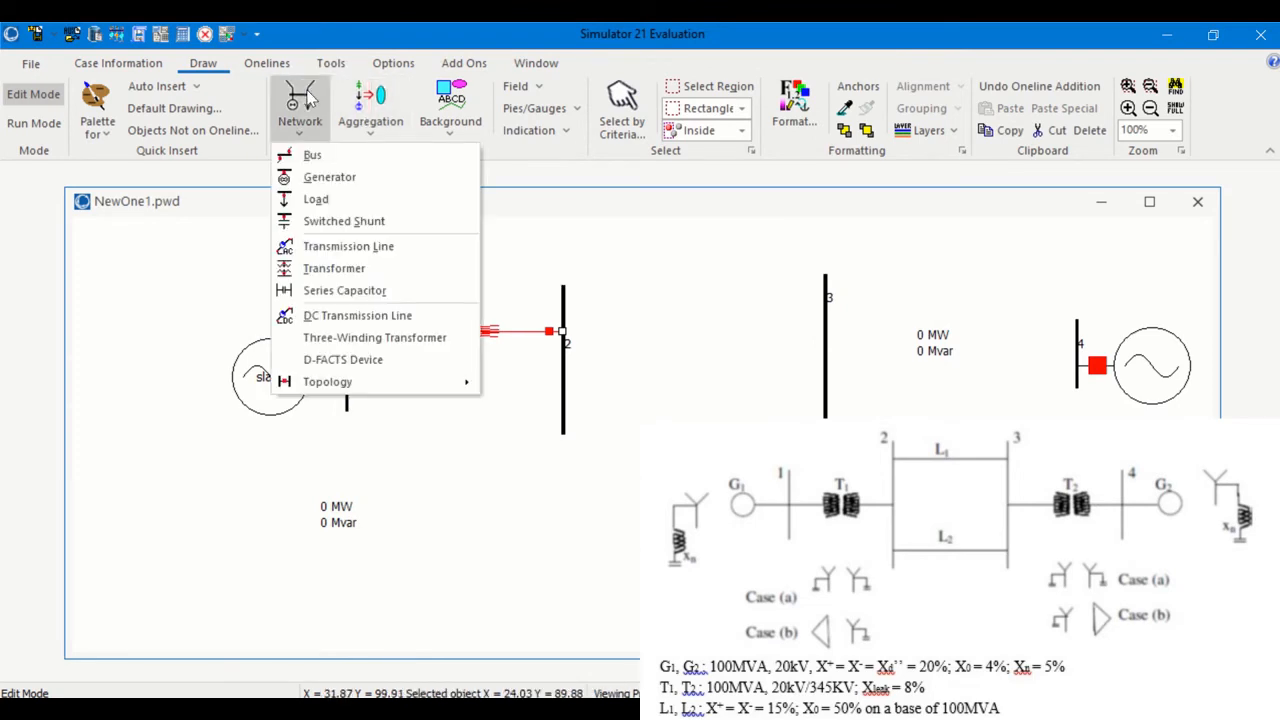
pyautogui.click(348, 270)
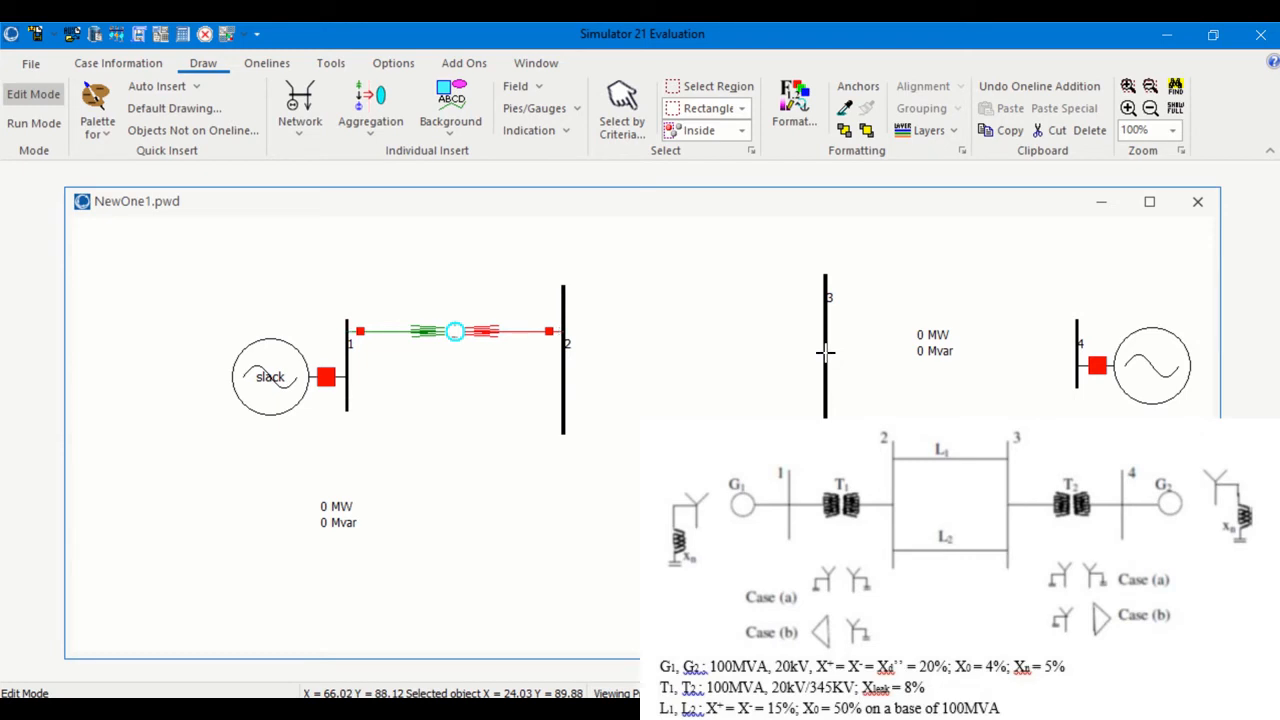
pyautogui.click(825, 350)
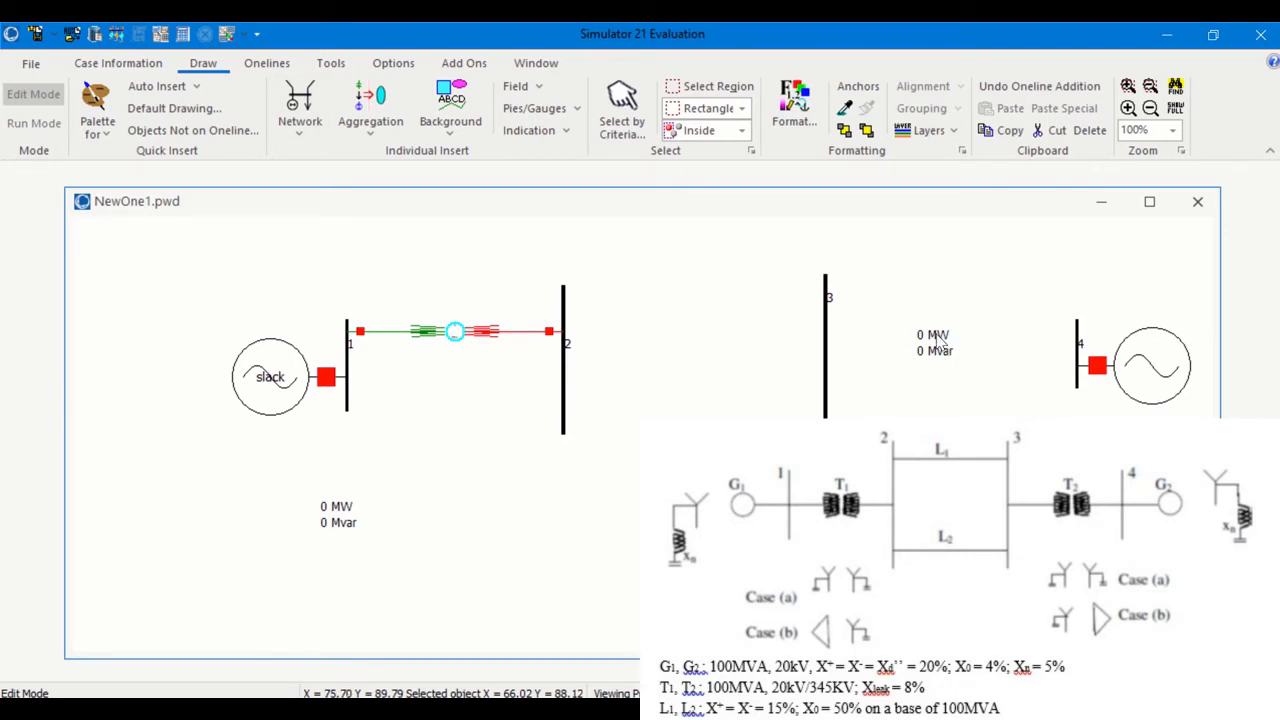
pyautogui.press('Escape')
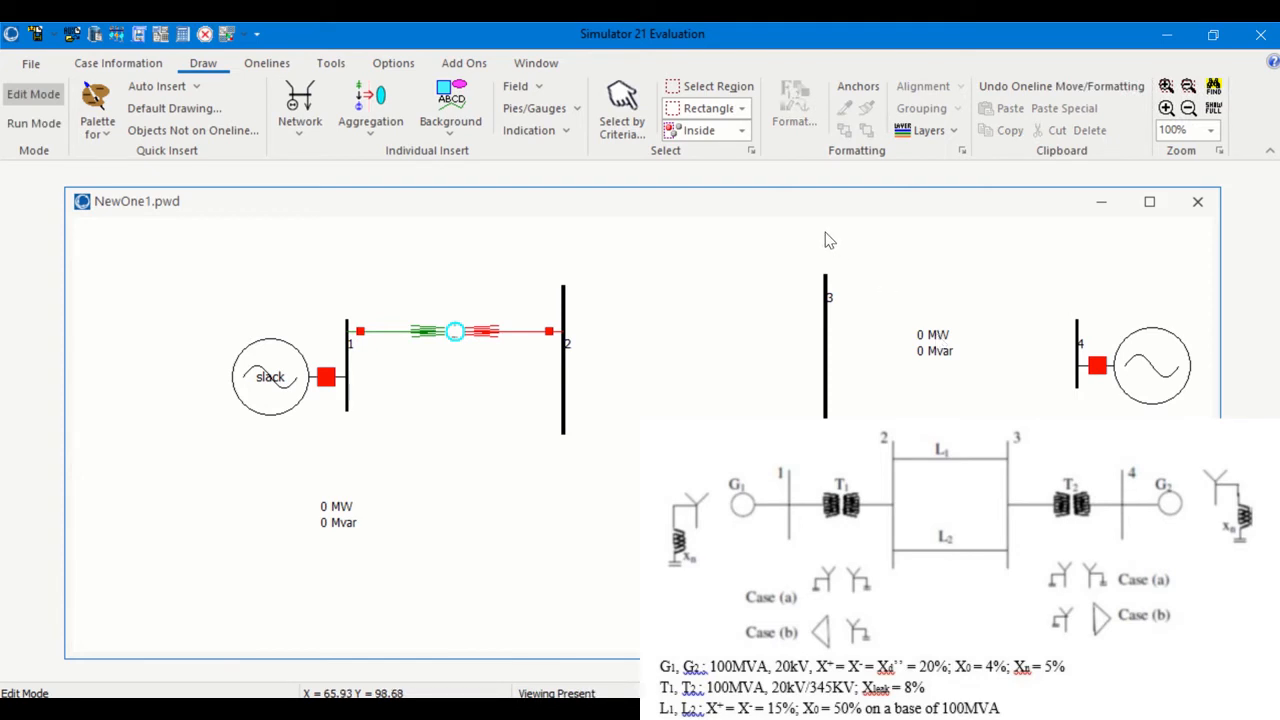
# Step: Move the bus 4 generator's MW and Mvar output fields from beside bus 3 to just below bus 4
pyautogui.click(936, 340)
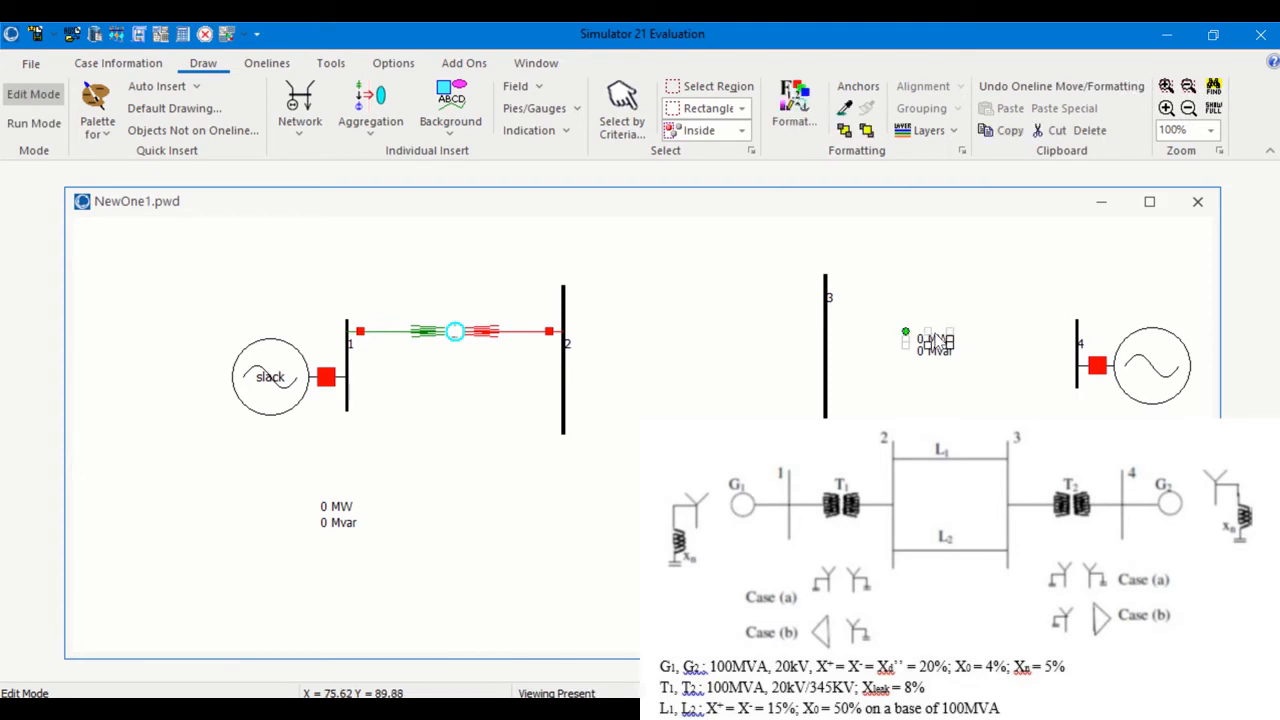
pyautogui.doubleClick(937, 340)
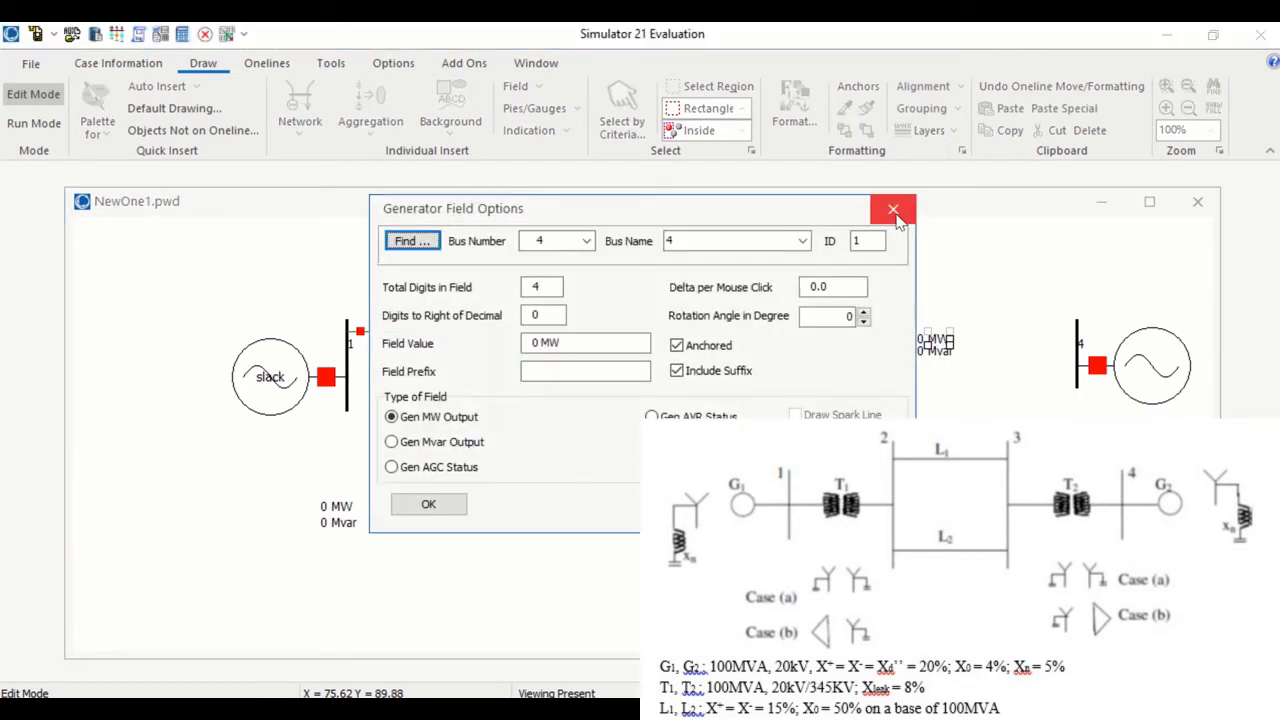
pyautogui.click(893, 208)
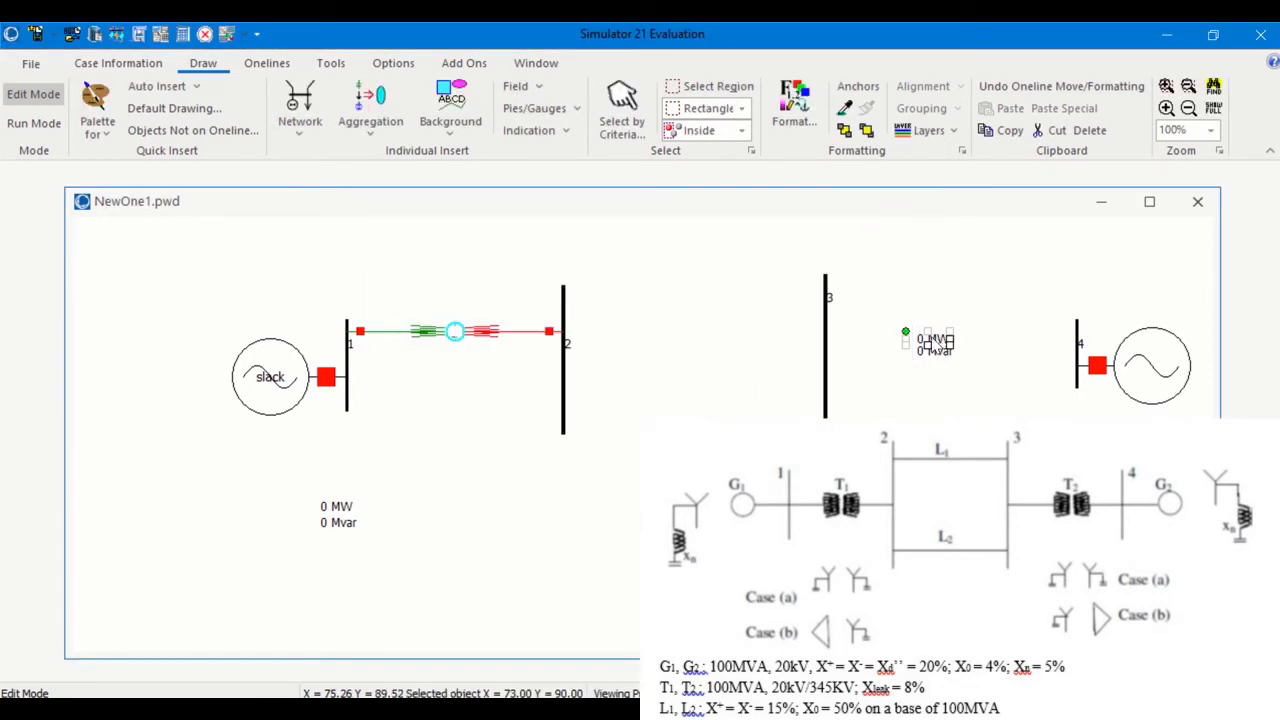
pyautogui.moveTo(934, 340); pyautogui.dragTo(1090, 429)
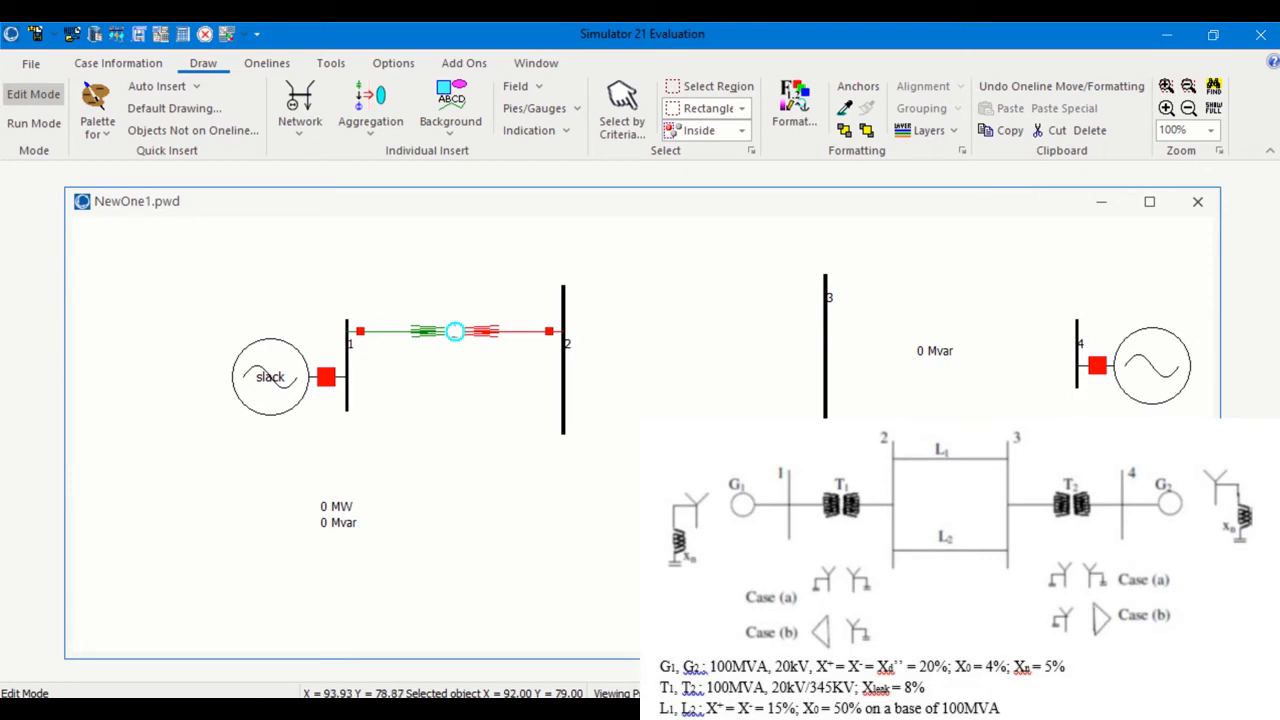
pyautogui.click(930, 352)
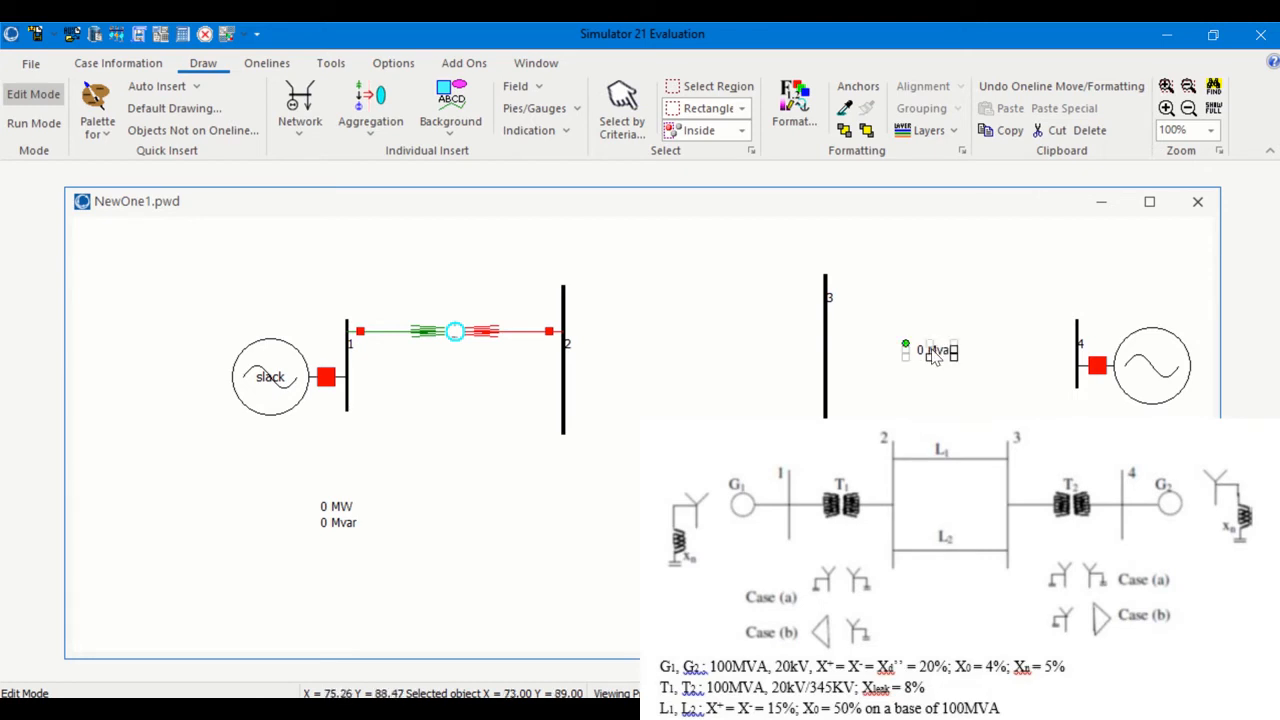
pyautogui.moveTo(933, 358); pyautogui.dragTo(1085, 449)
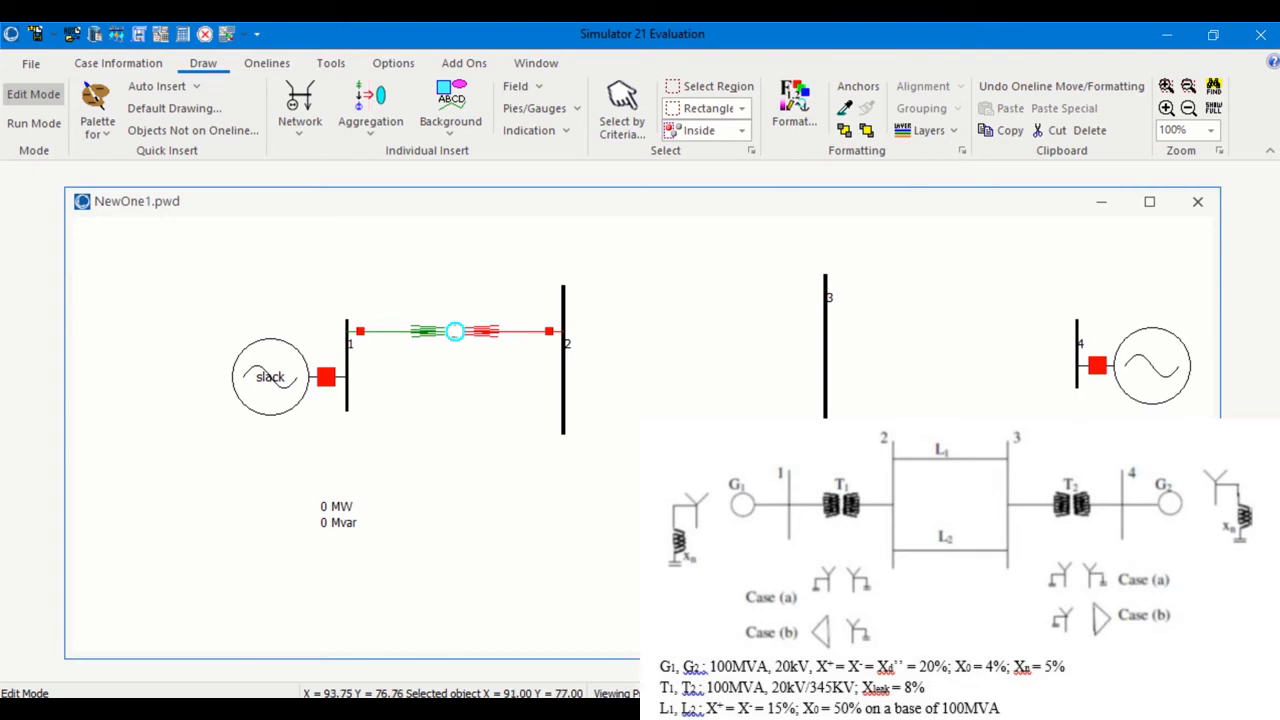
pyautogui.moveTo(1142, 484); pyautogui.dragTo(1158, 475)
pyautogui.click(936, 436)
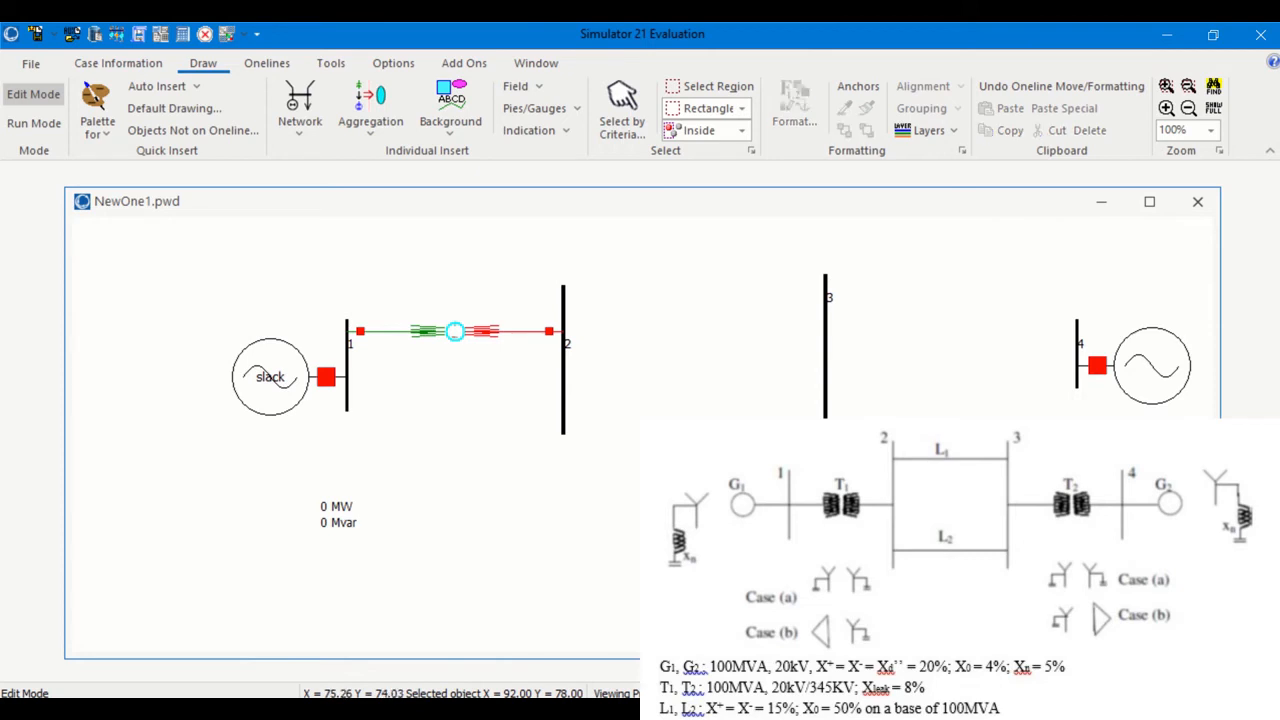
# Step: Draw a transformer from bus 3 to bus 4 and set its series reactance (X) to 0.08
pyautogui.click(302, 100)
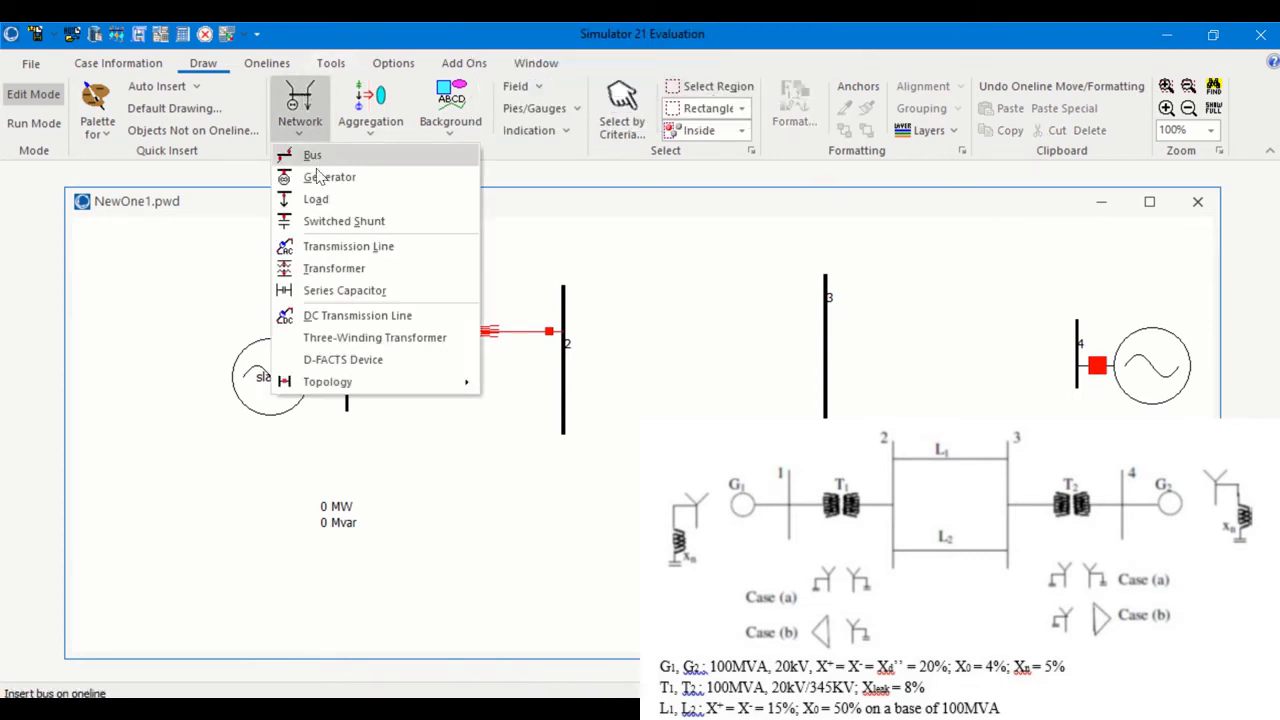
pyautogui.click(340, 268)
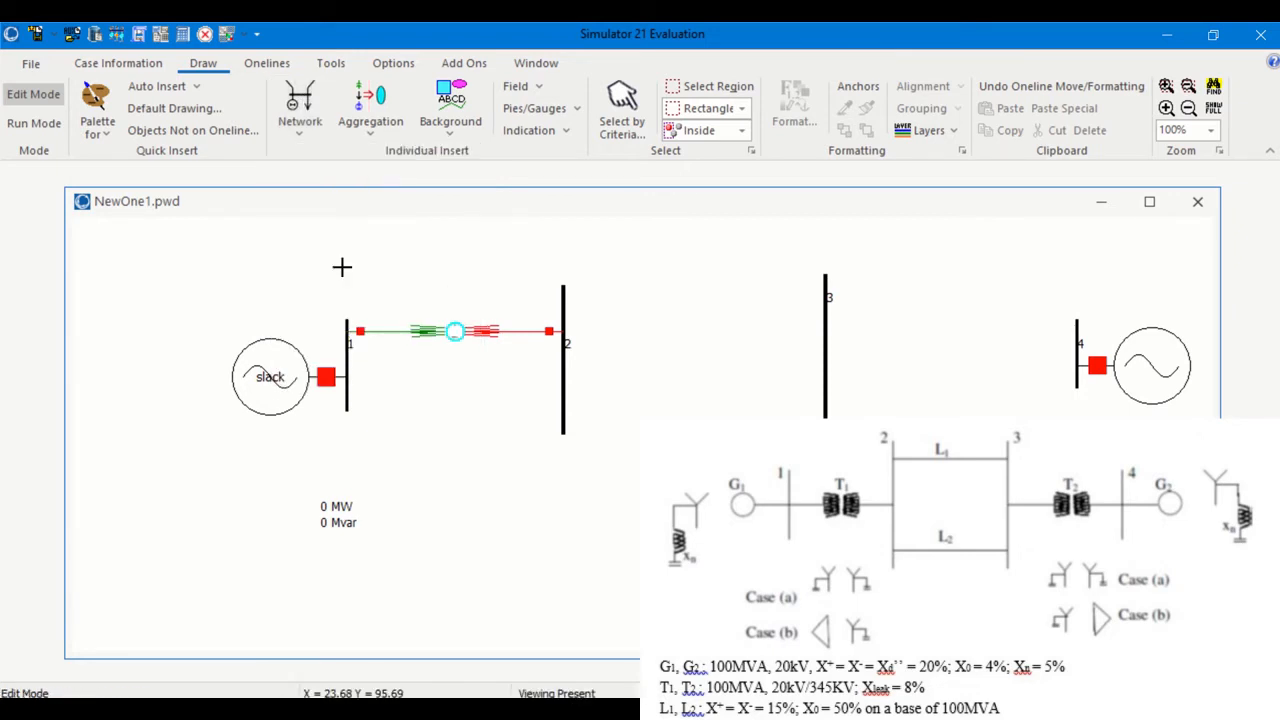
pyautogui.click(824, 354)
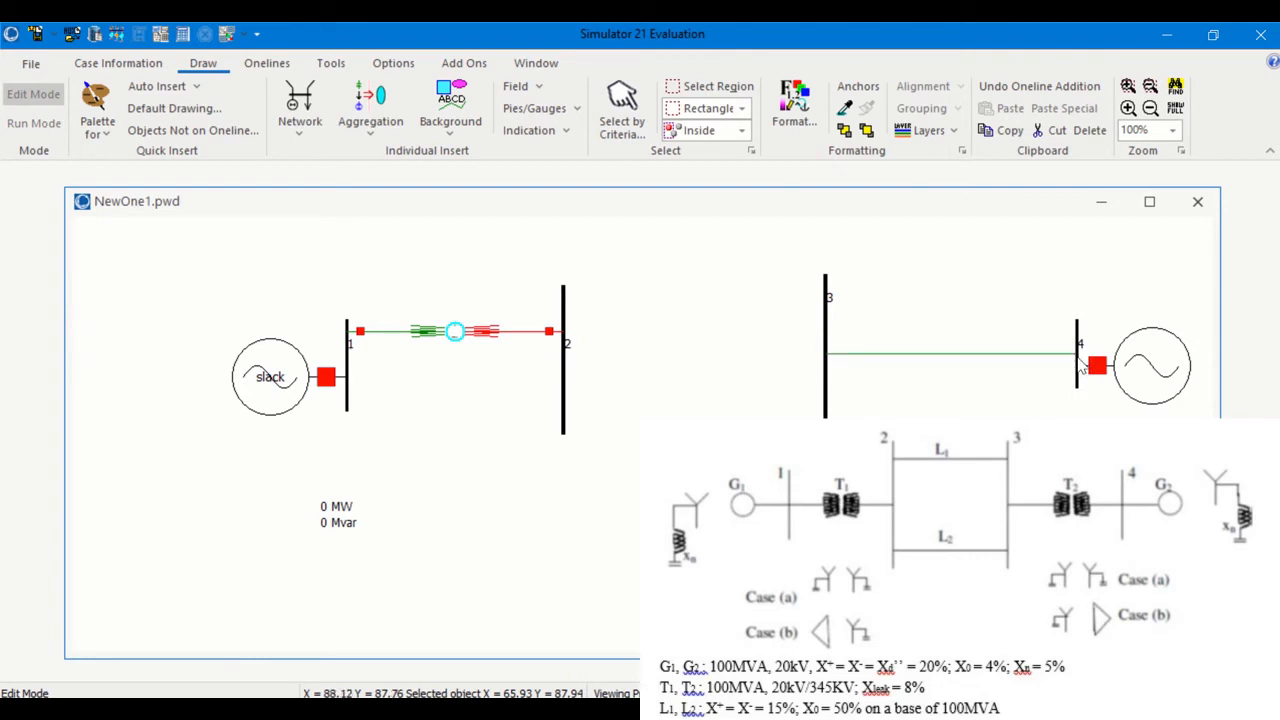
pyautogui.click(1080, 369)
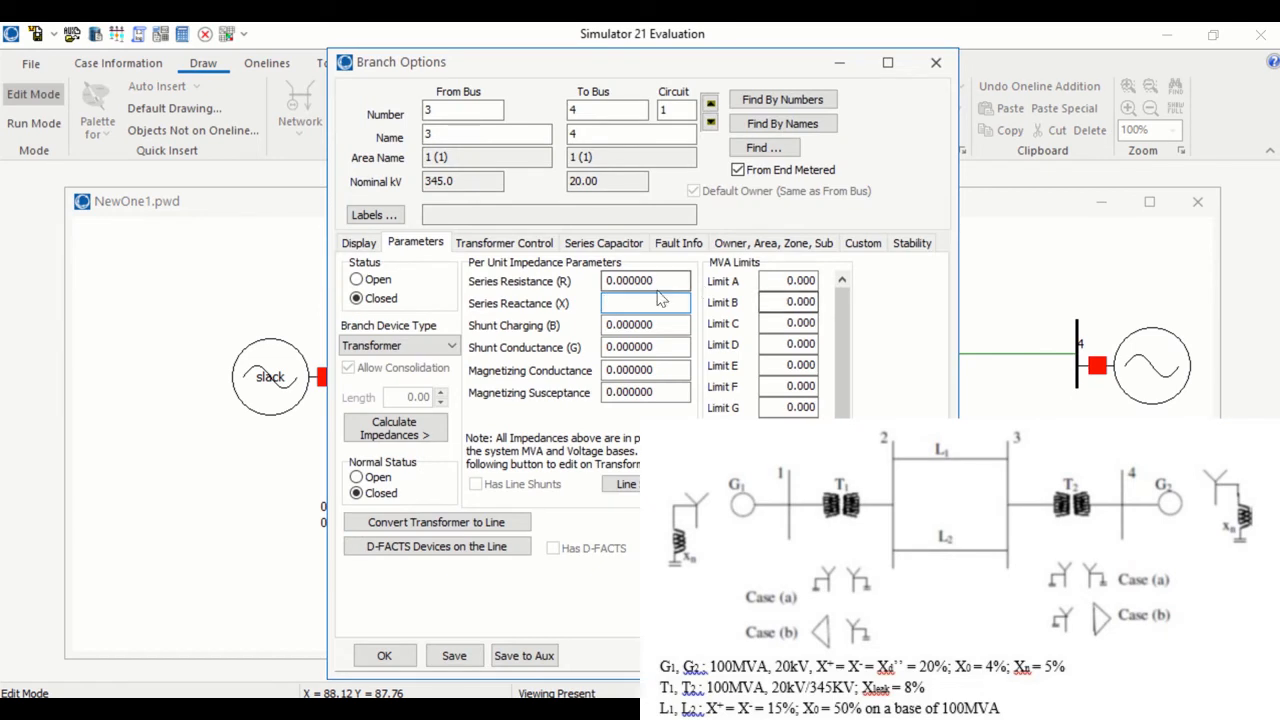
pyautogui.click(660, 302)
pyautogui.write('0.08')
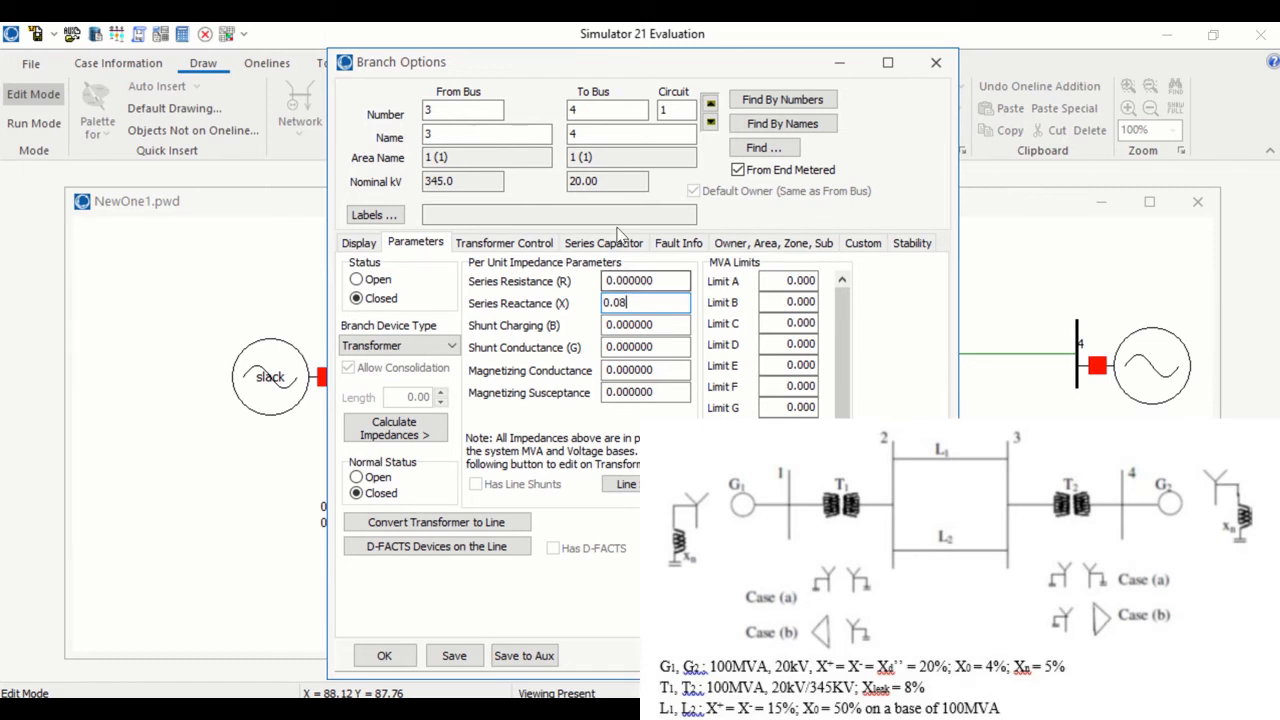
# Step: Set the fault configuration of the bus 3 to bus 4 transformer to Grounded Wye-Grounded Wye and accept the branch options
pyautogui.click(678, 243)
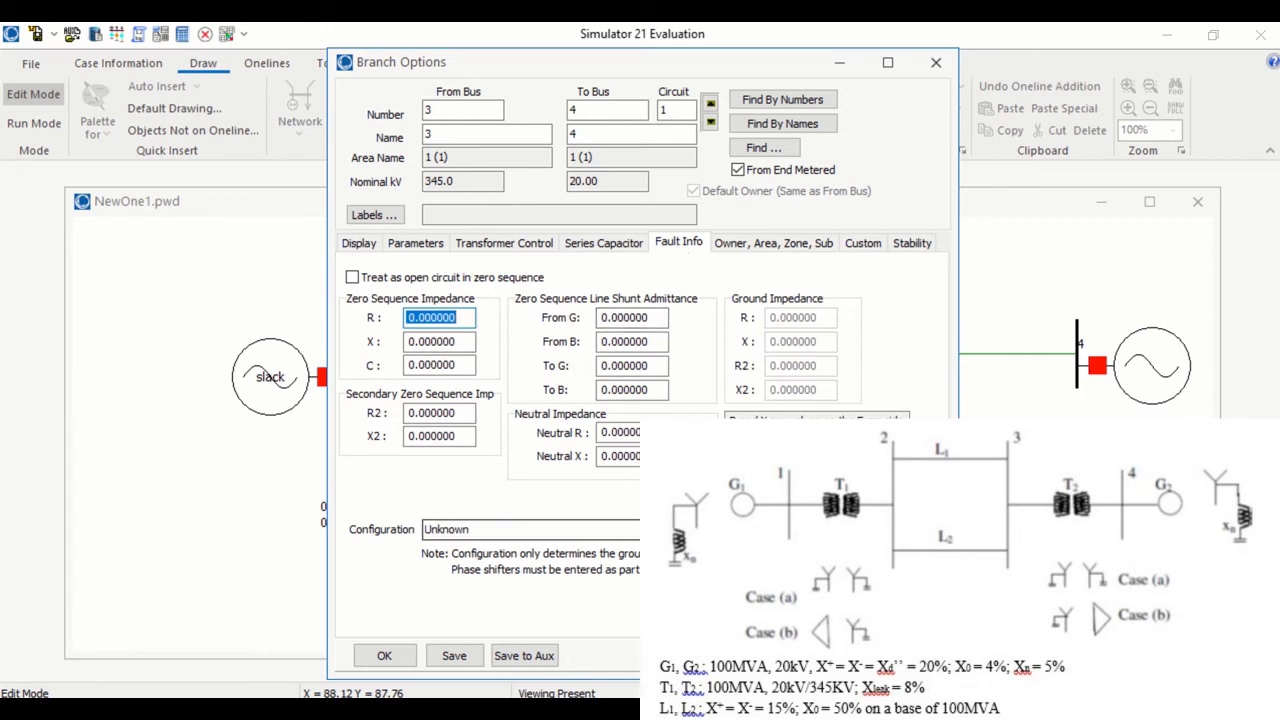
pyautogui.click(588, 529)
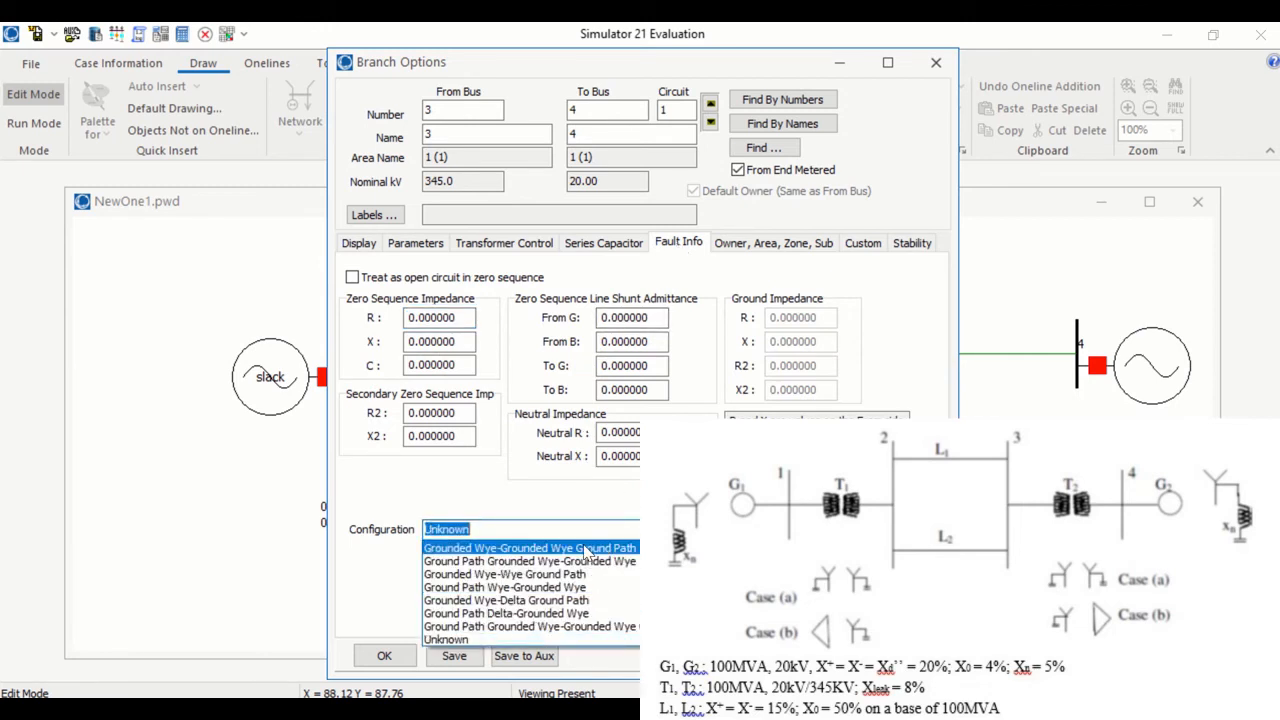
pyautogui.scroll(1, 588, 551)
pyautogui.scroll(2, 586, 553)
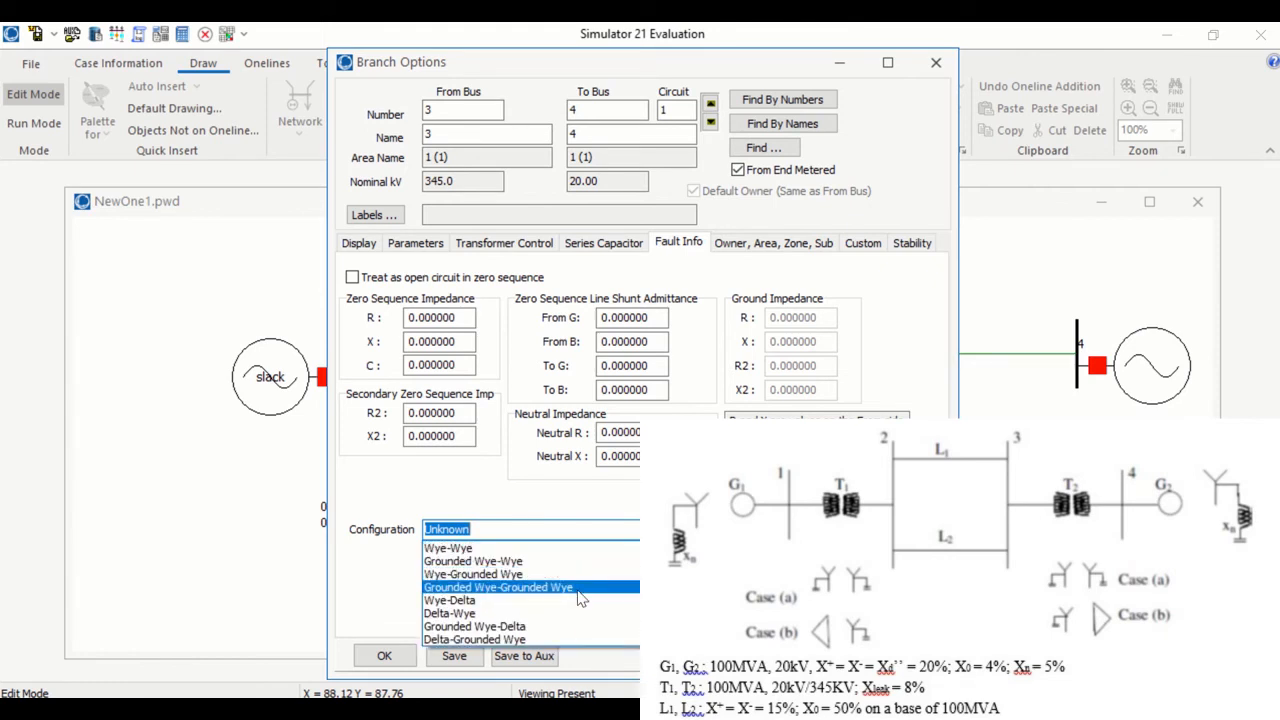
pyautogui.click(580, 588)
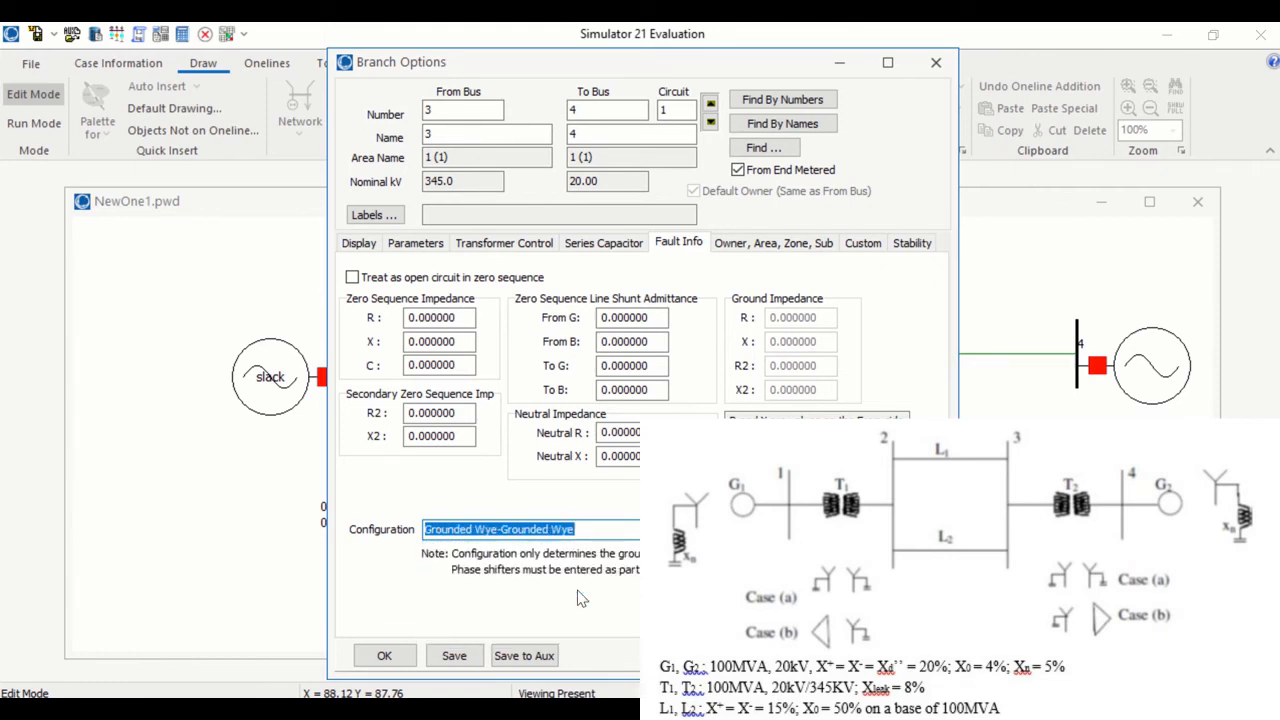
pyautogui.click(398, 666)
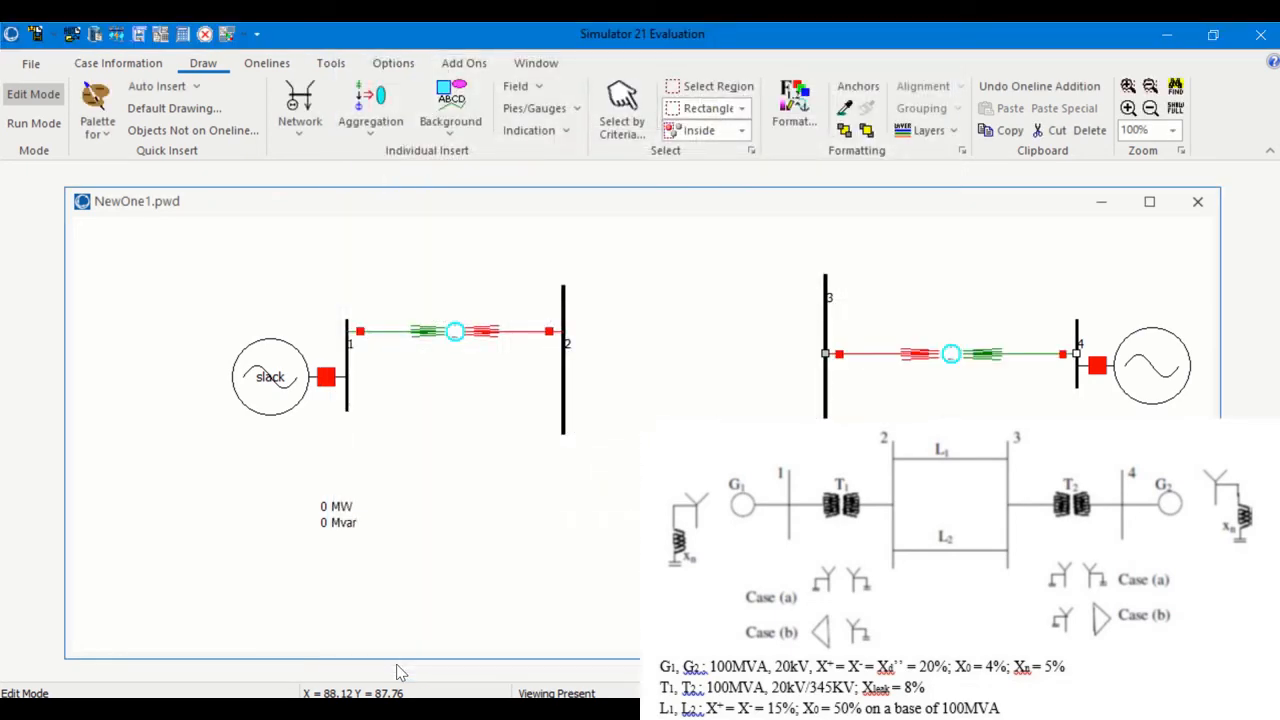
pyautogui.moveTo(630, 30)
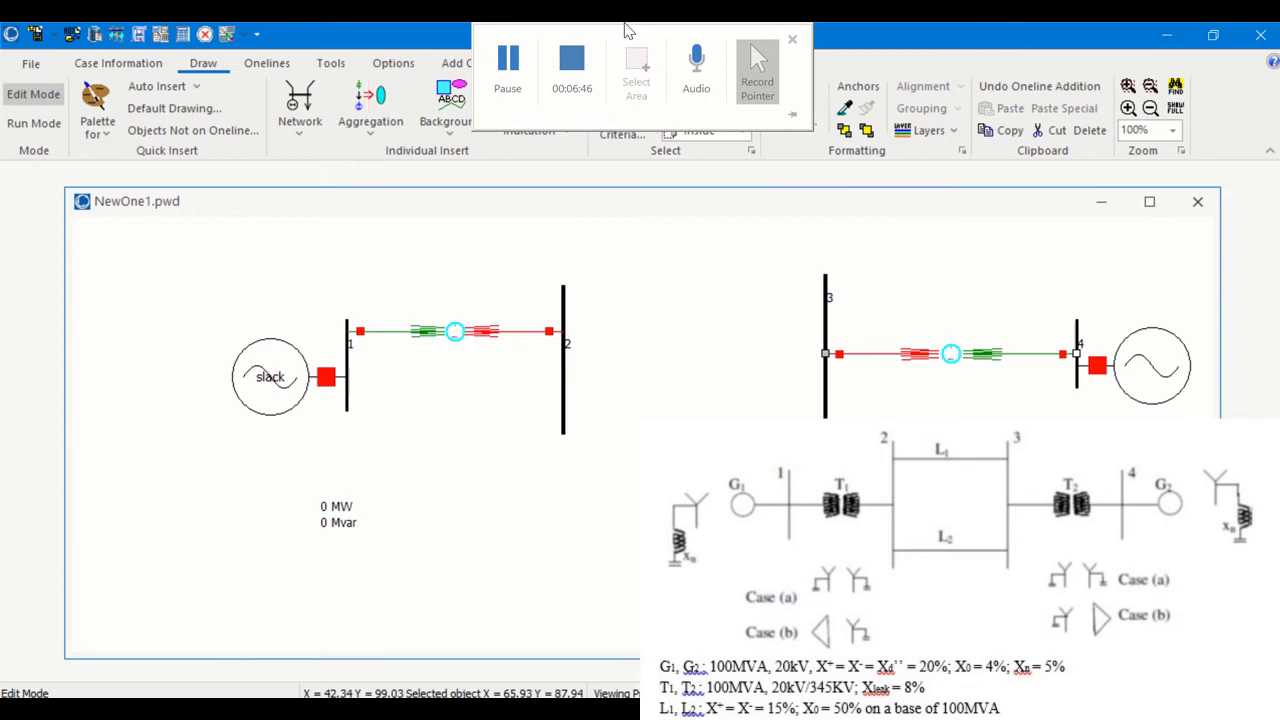
pyautogui.click(510, 60)
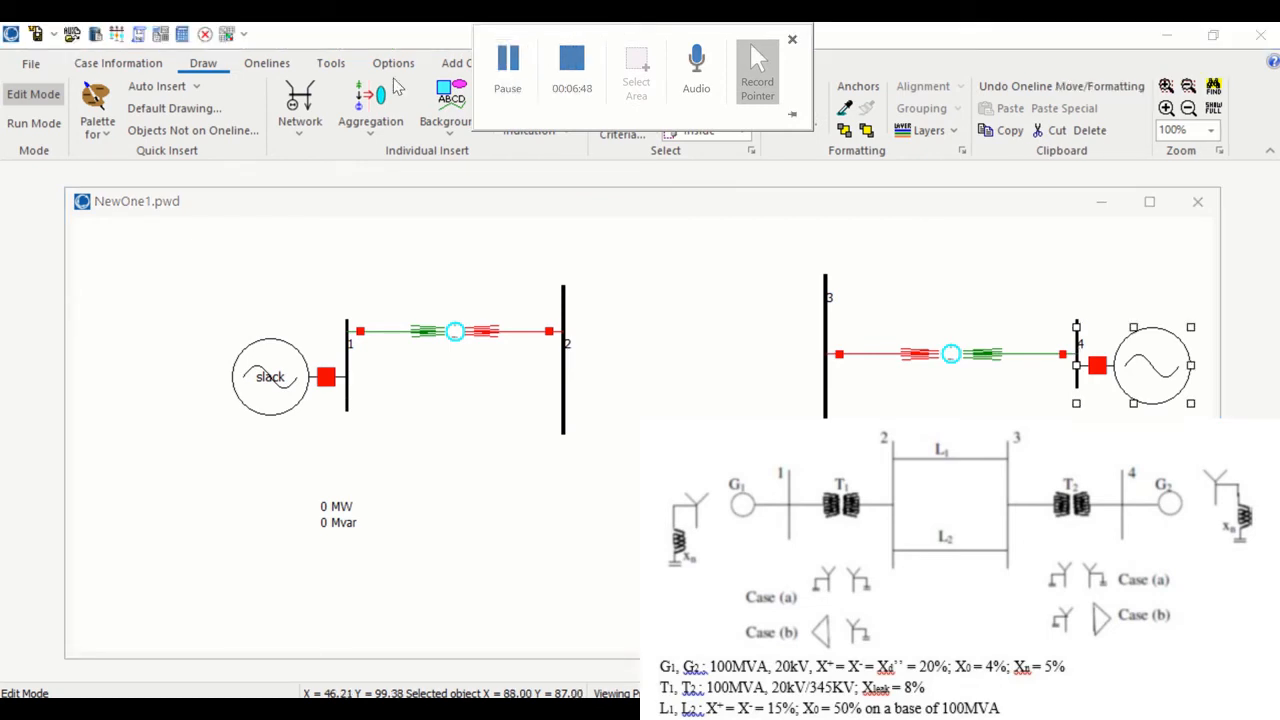
# Step: Draw a transmission line from bus 2 to bus 3 near their upper ends and set its series reactance (X) to 0.15
pyautogui.click(302, 112)
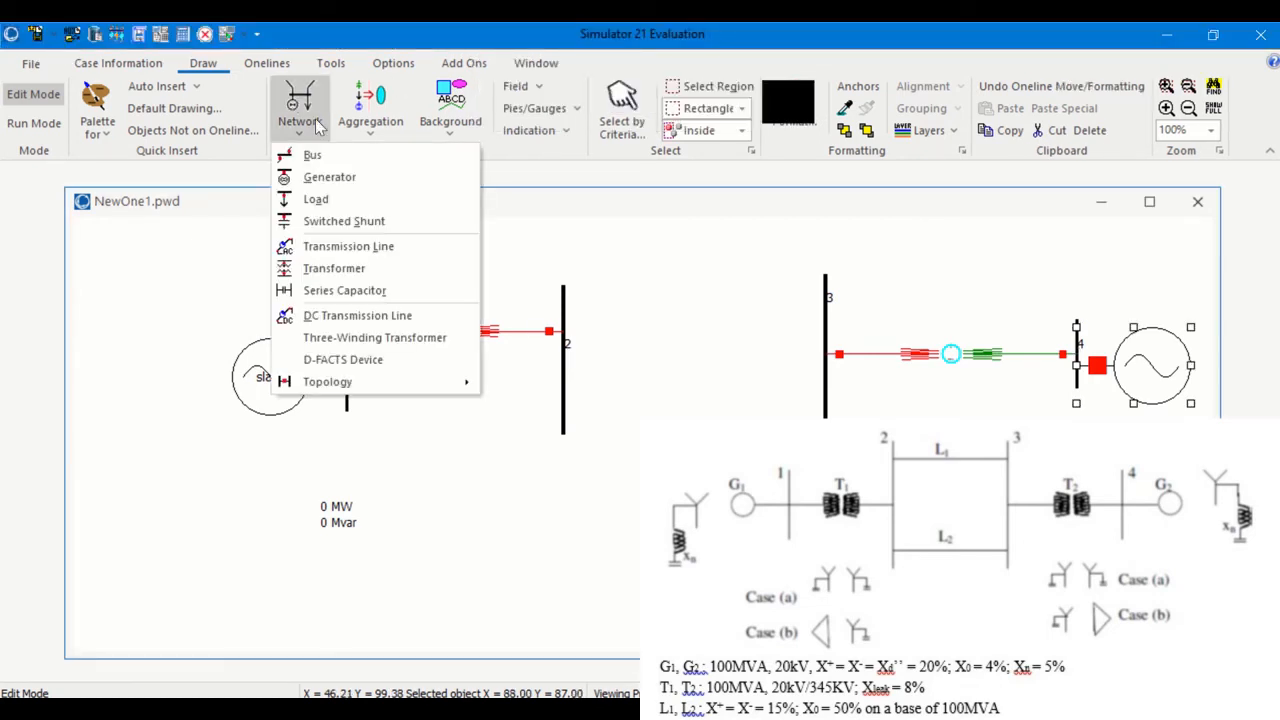
pyautogui.click(344, 246)
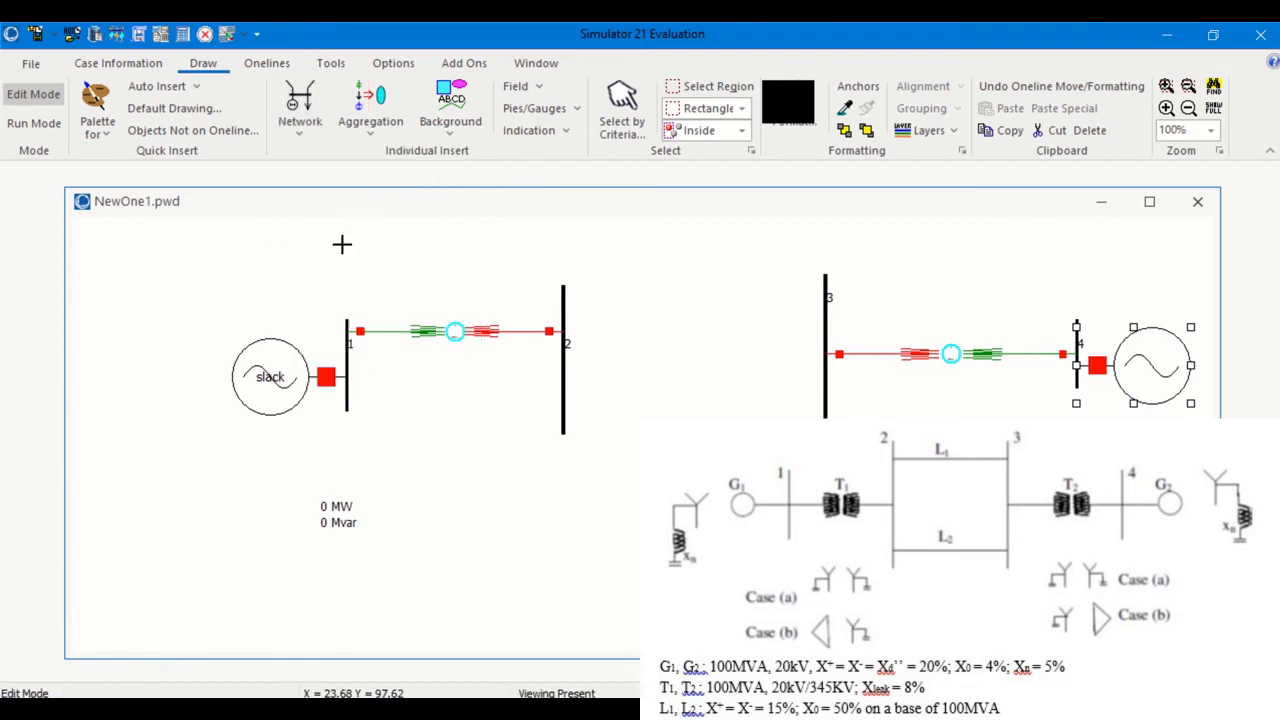
pyautogui.click(563, 297)
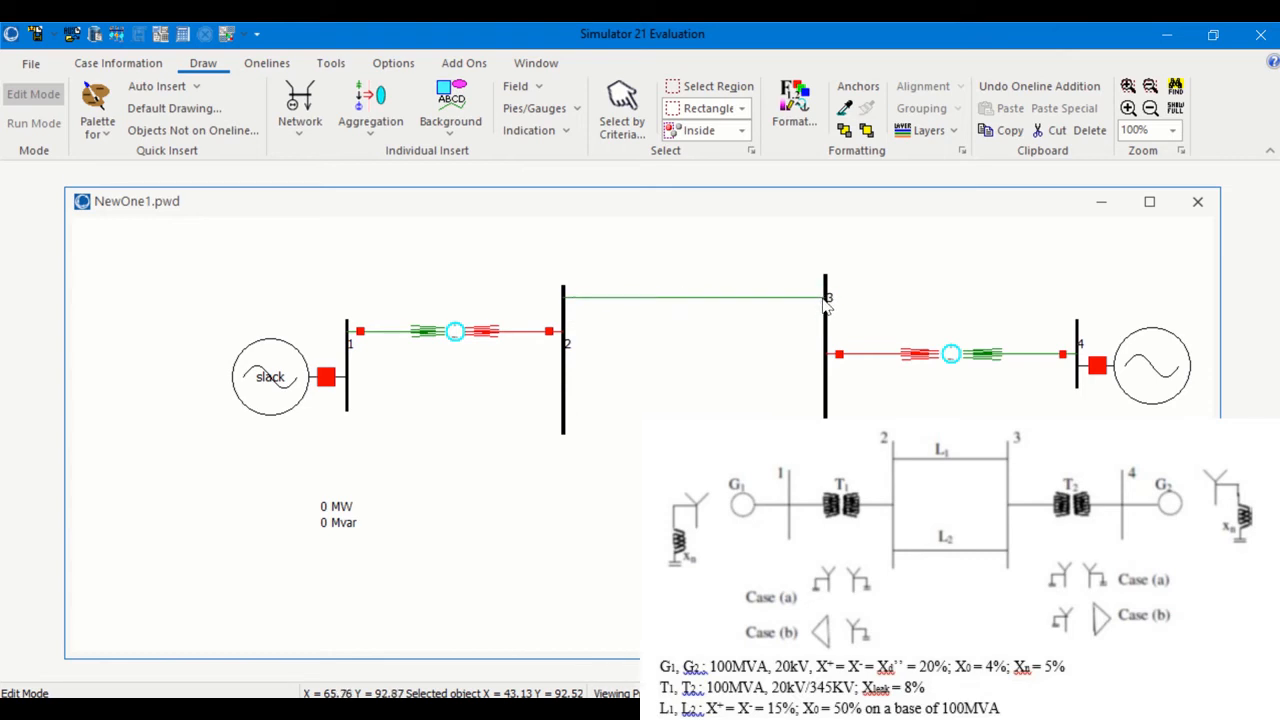
pyautogui.doubleClick(826, 303)
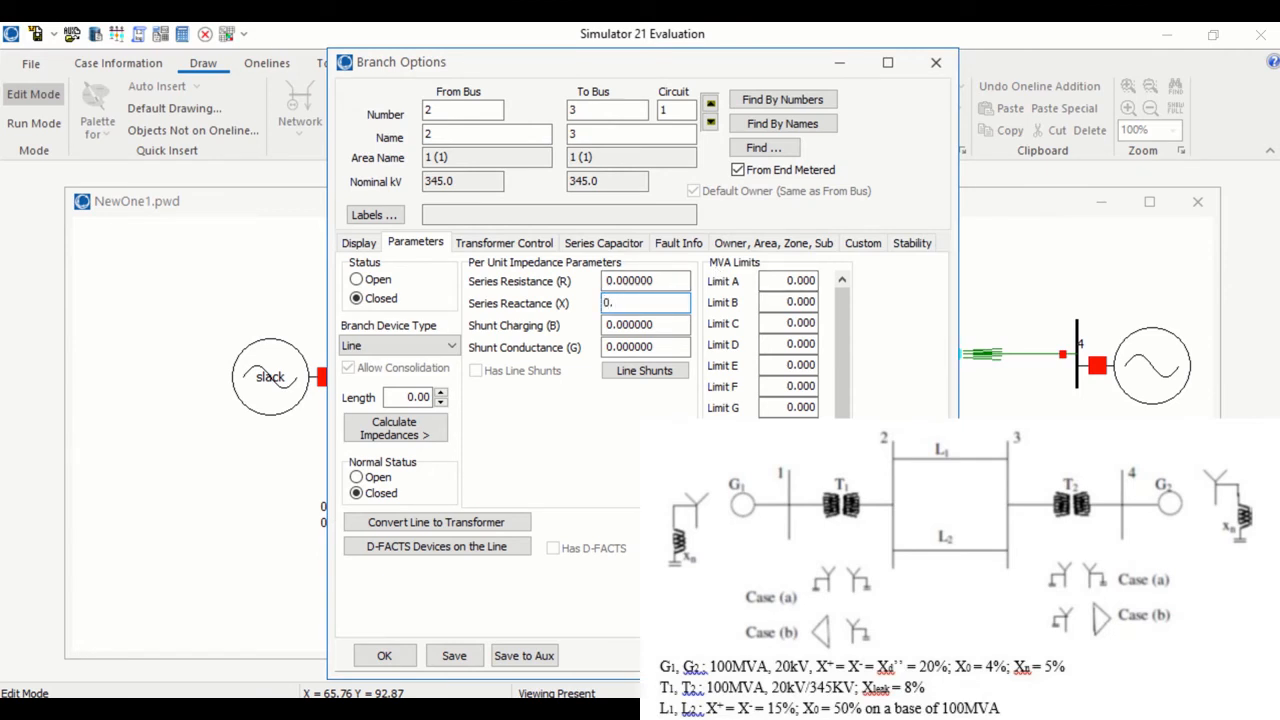
pyautogui.write('15')
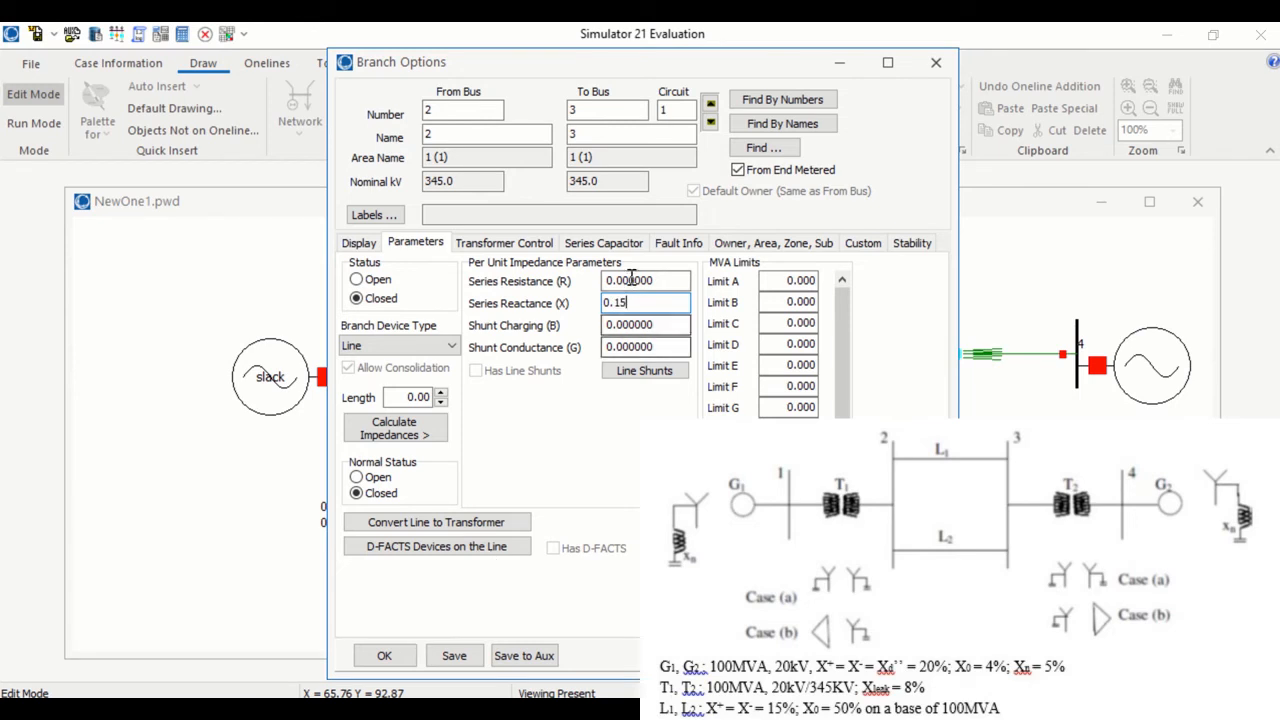
# Step: Set the zero sequence reactance (X) of the line between buses 2 and 3 to 0.5 and accept the branch options
pyautogui.click(690, 250)
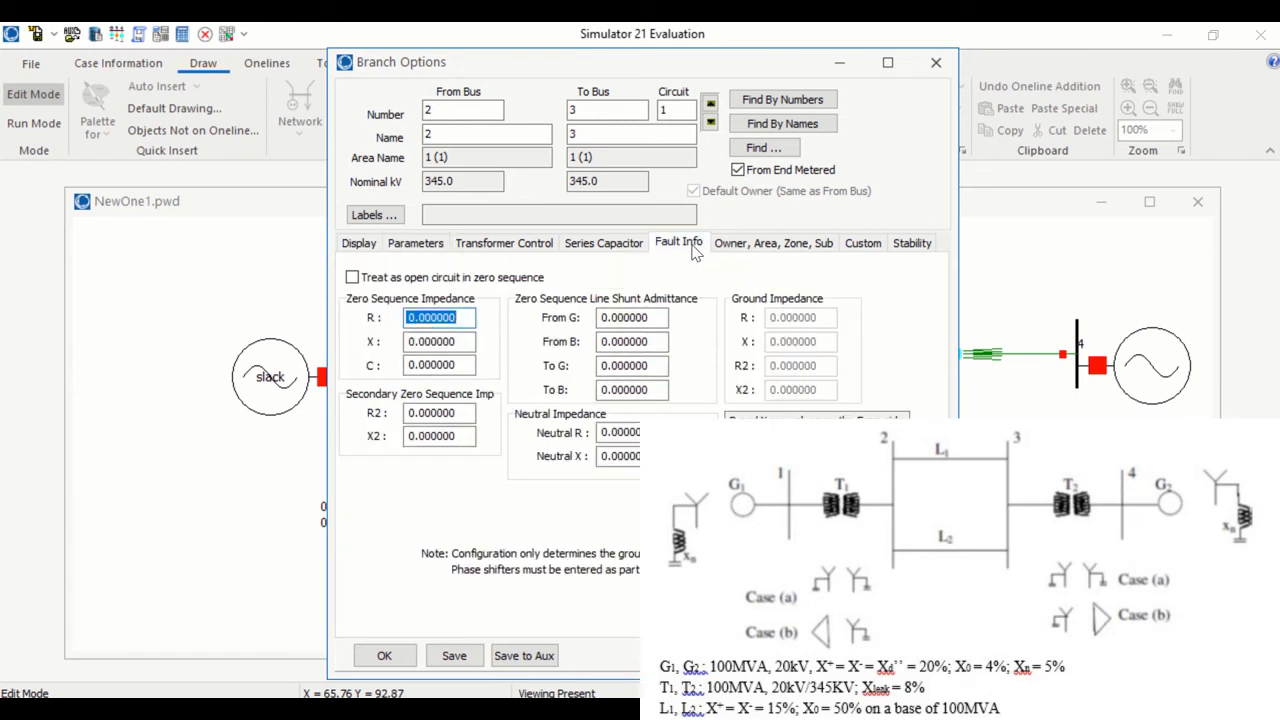
pyautogui.click(427, 341)
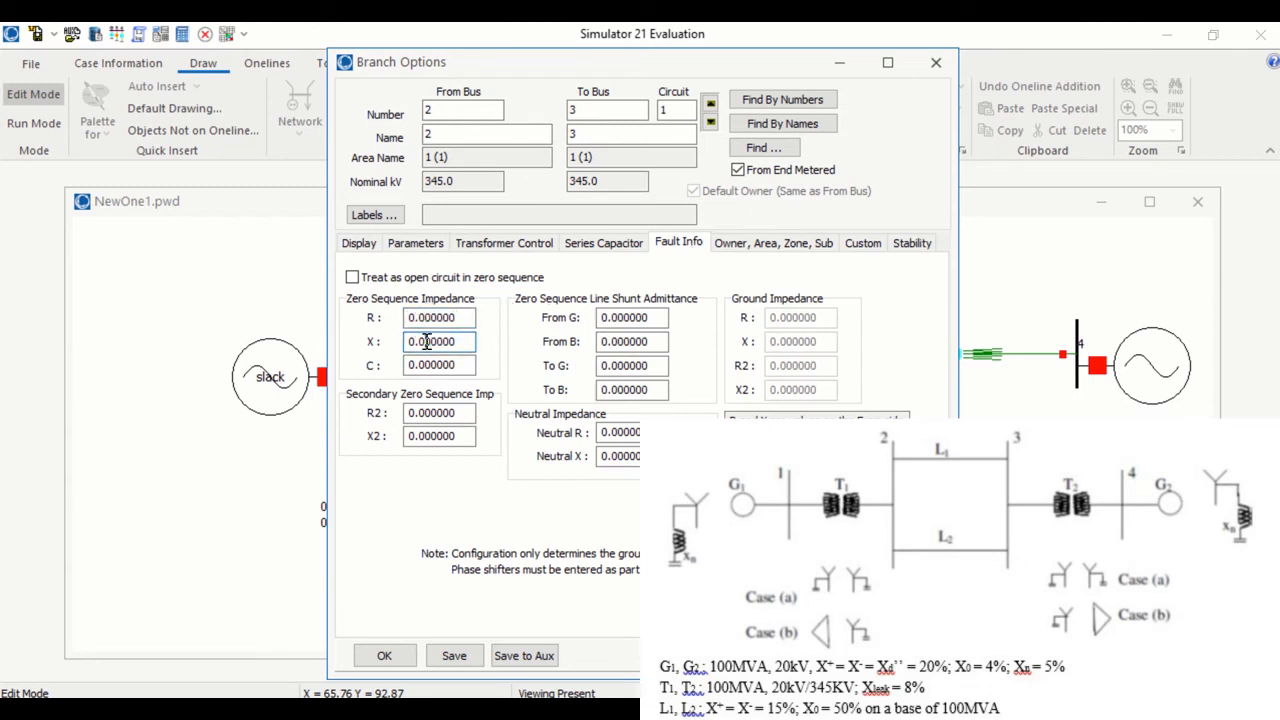
pyautogui.press('BackSpace')
pyautogui.write('5')
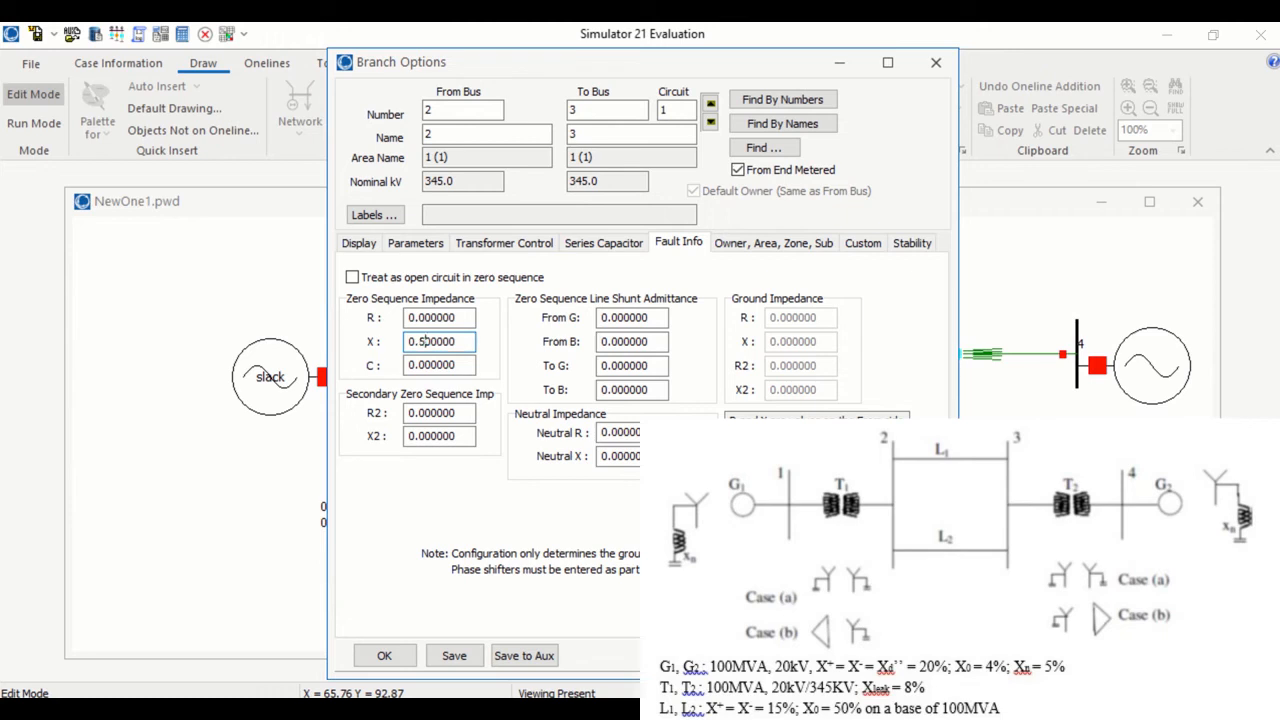
pyautogui.click(398, 662)
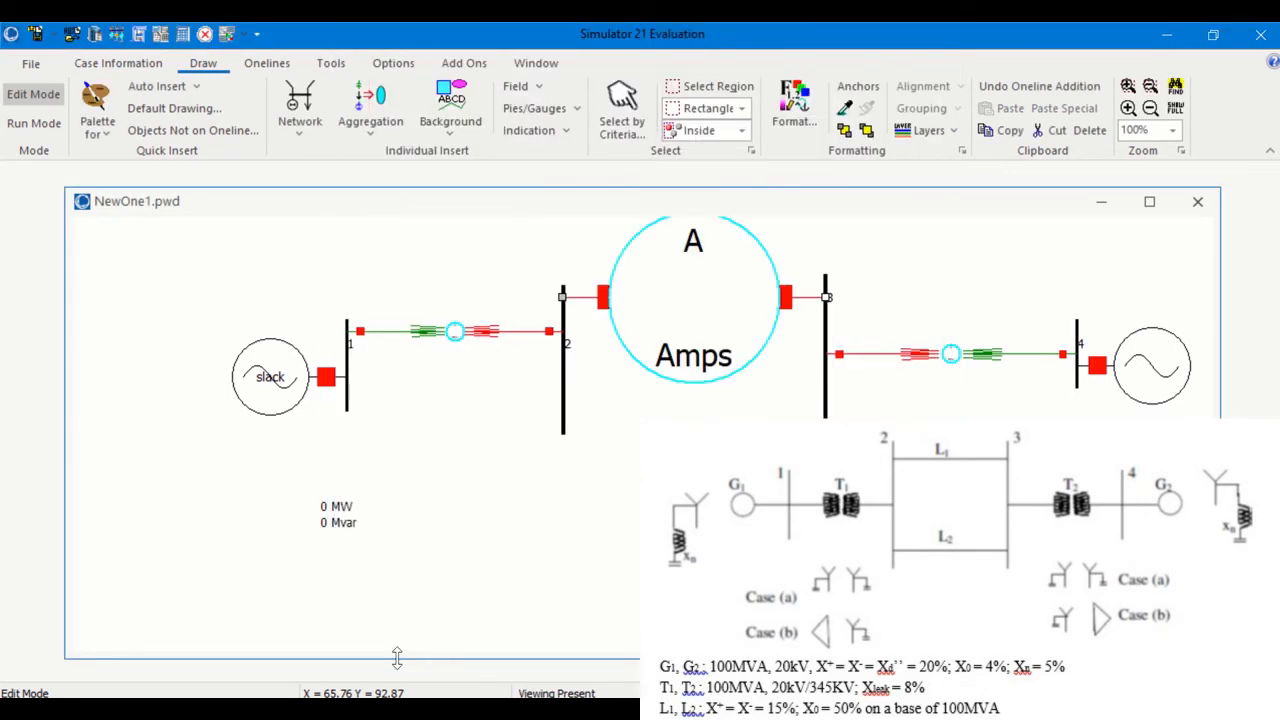
# Step: Shrink the oversized flow pie chart on the bus 2 to bus 3 line to about a third of its diameter
pyautogui.click(675, 307)
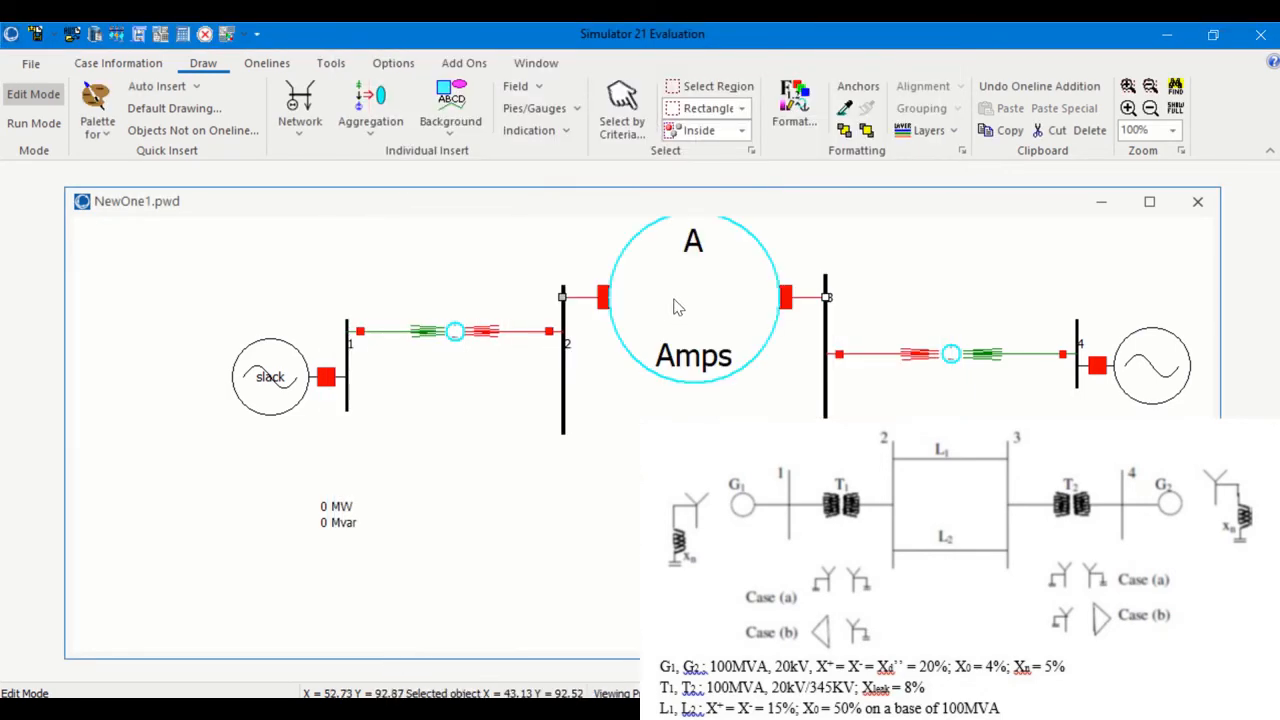
pyautogui.click(742, 343)
pyautogui.doubleClick(742, 343)
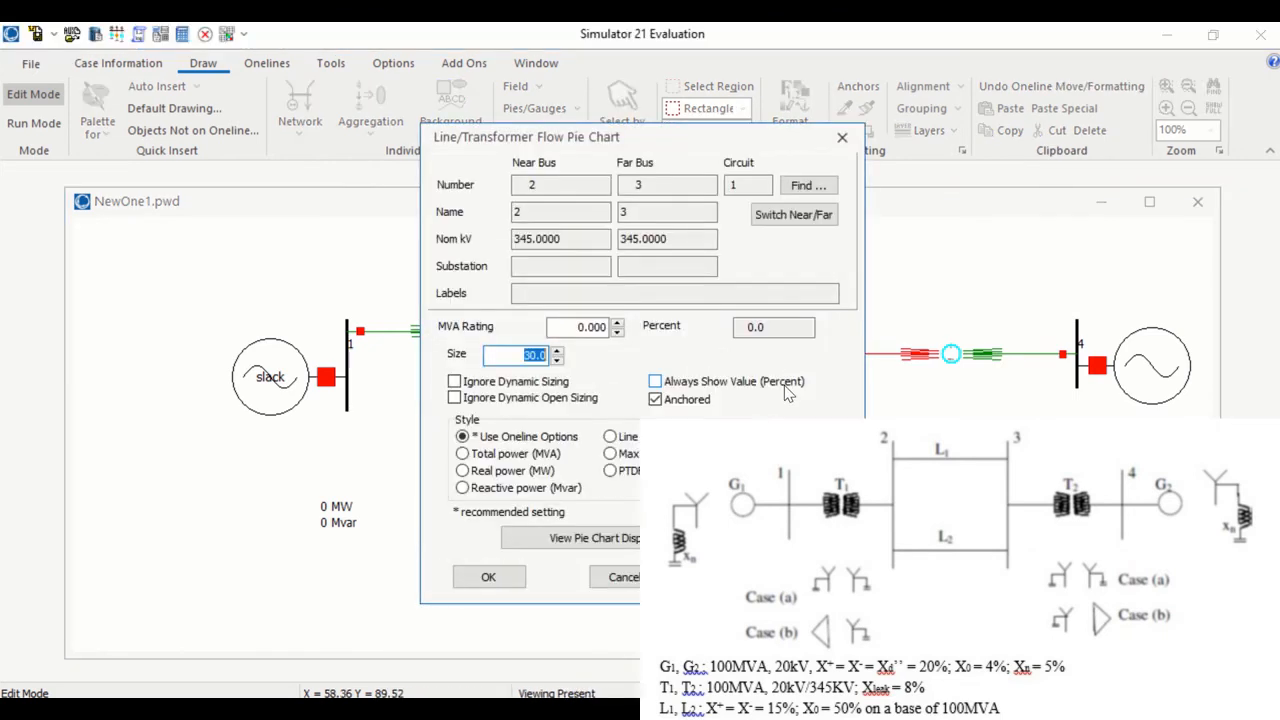
pyautogui.click(843, 138)
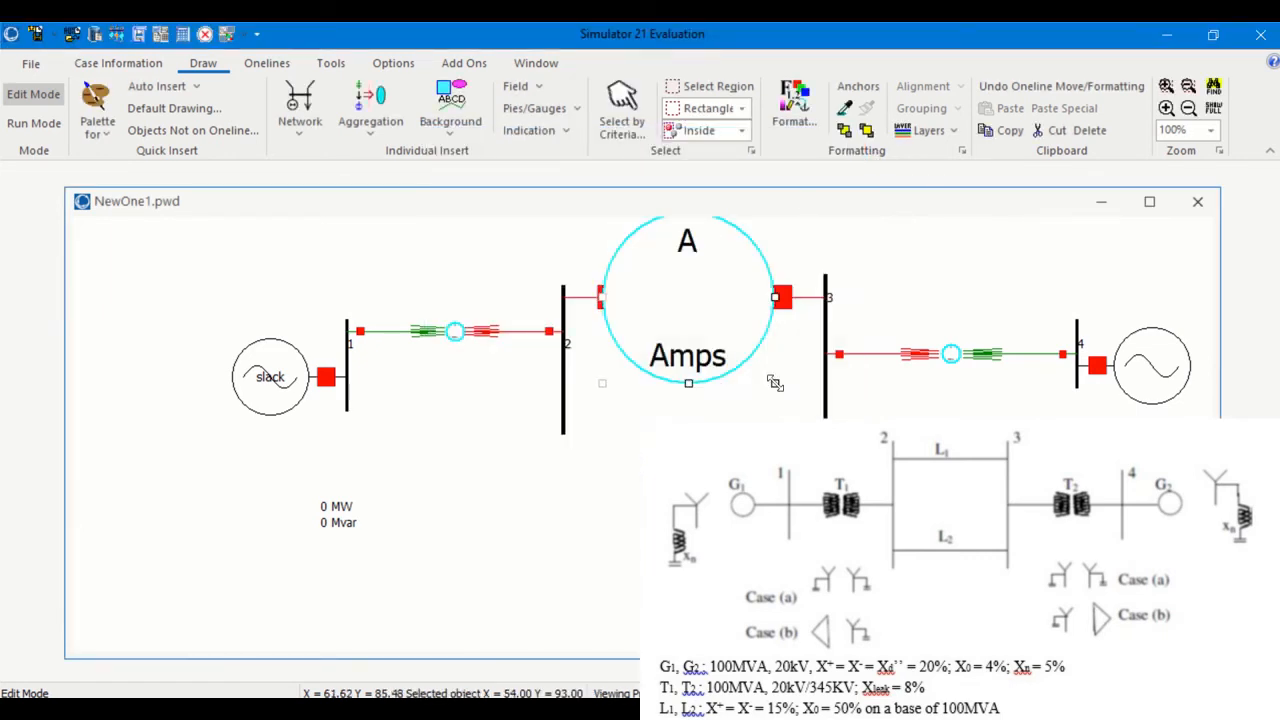
pyautogui.moveTo(775, 383); pyautogui.dragTo(717, 318)
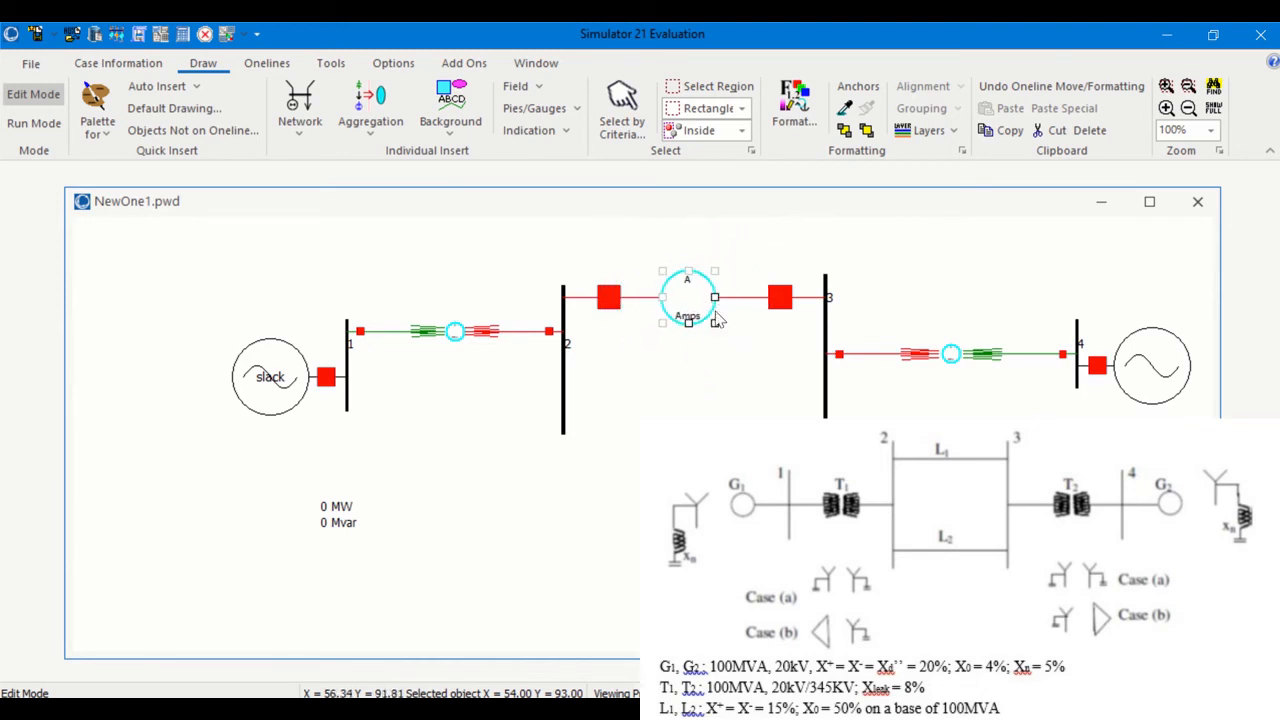
pyautogui.click(715, 373)
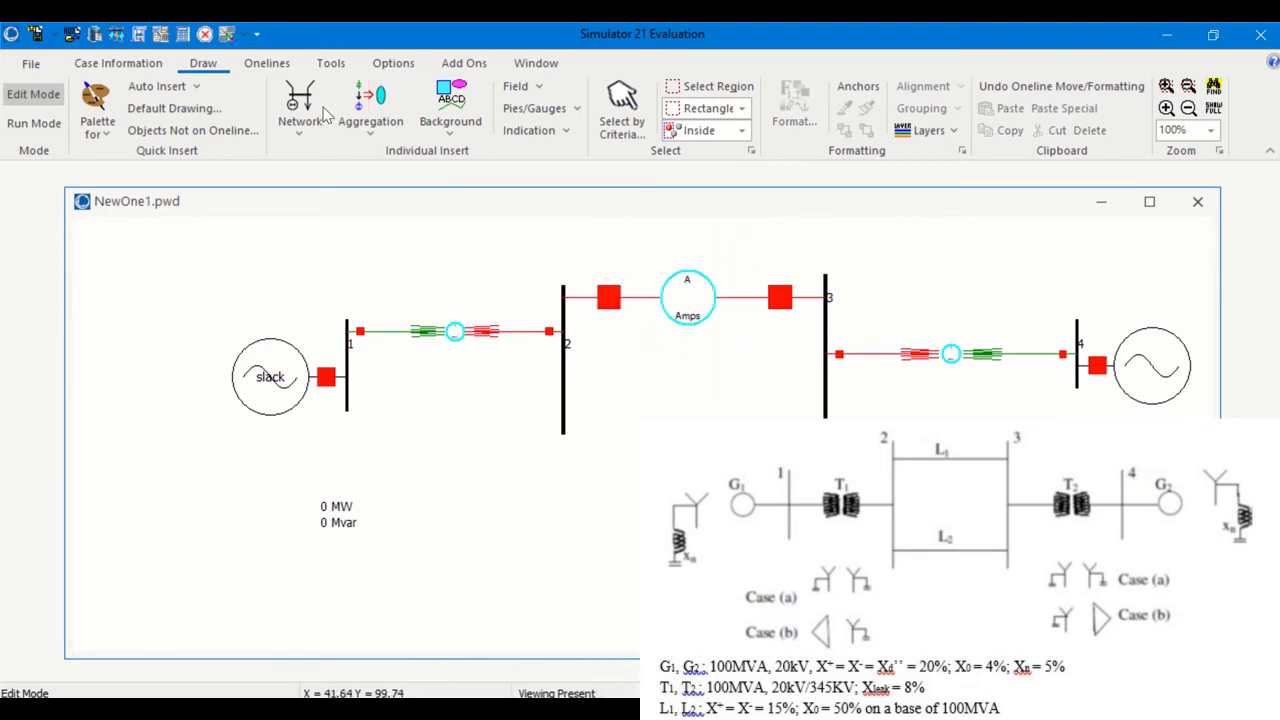
# Step: Draw a second, new transmission line from bus 2 to bus 3 near their lower ends, with series reactance (X) 0.15
pyautogui.click(292, 110)
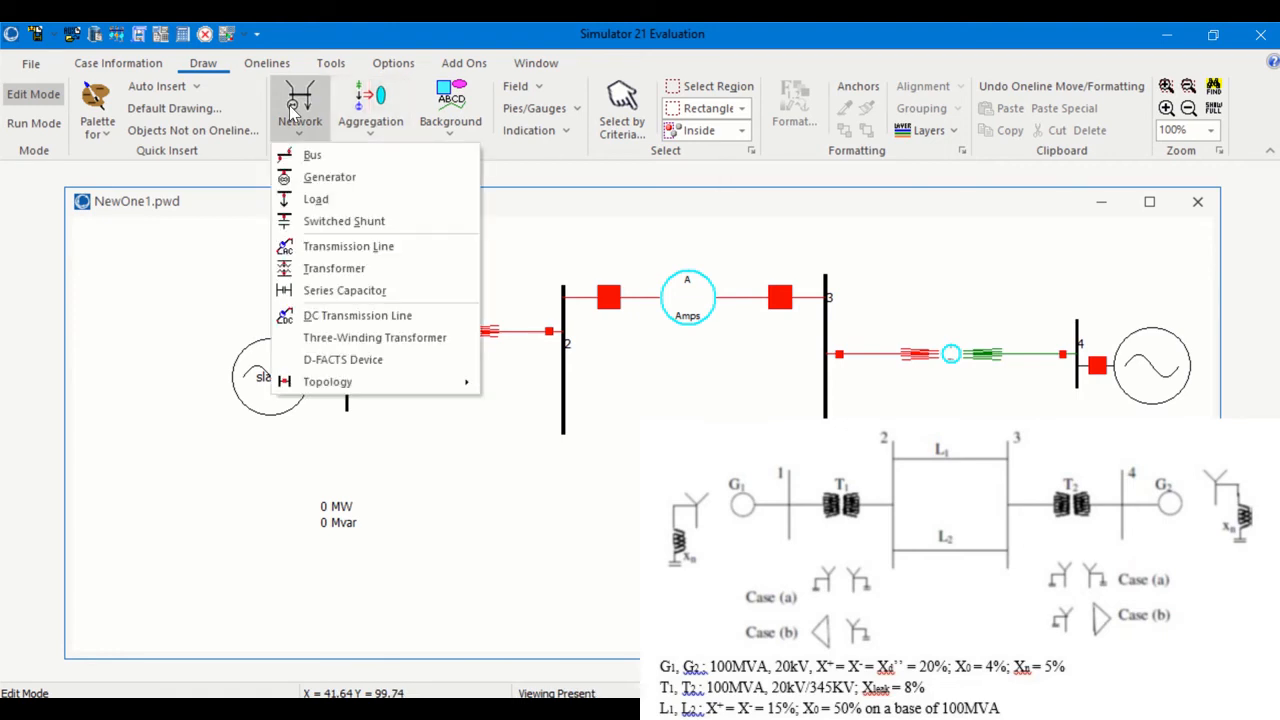
pyautogui.click(336, 248)
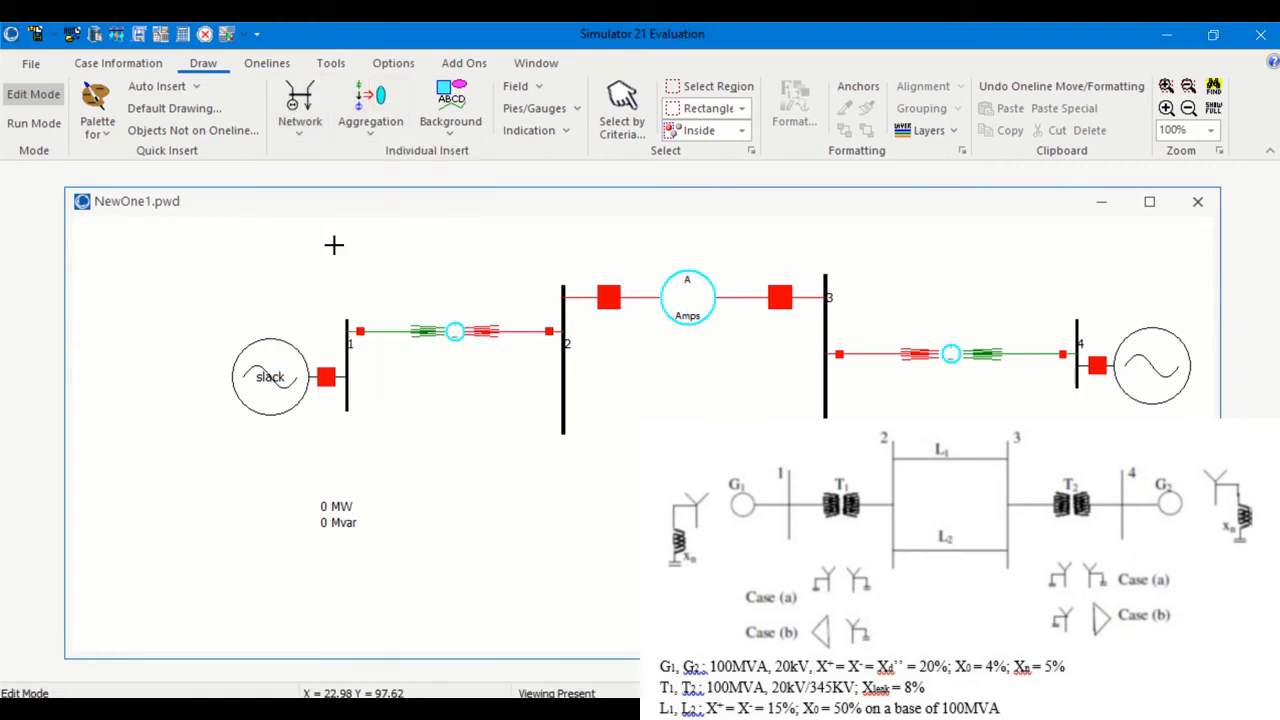
pyautogui.click(563, 393)
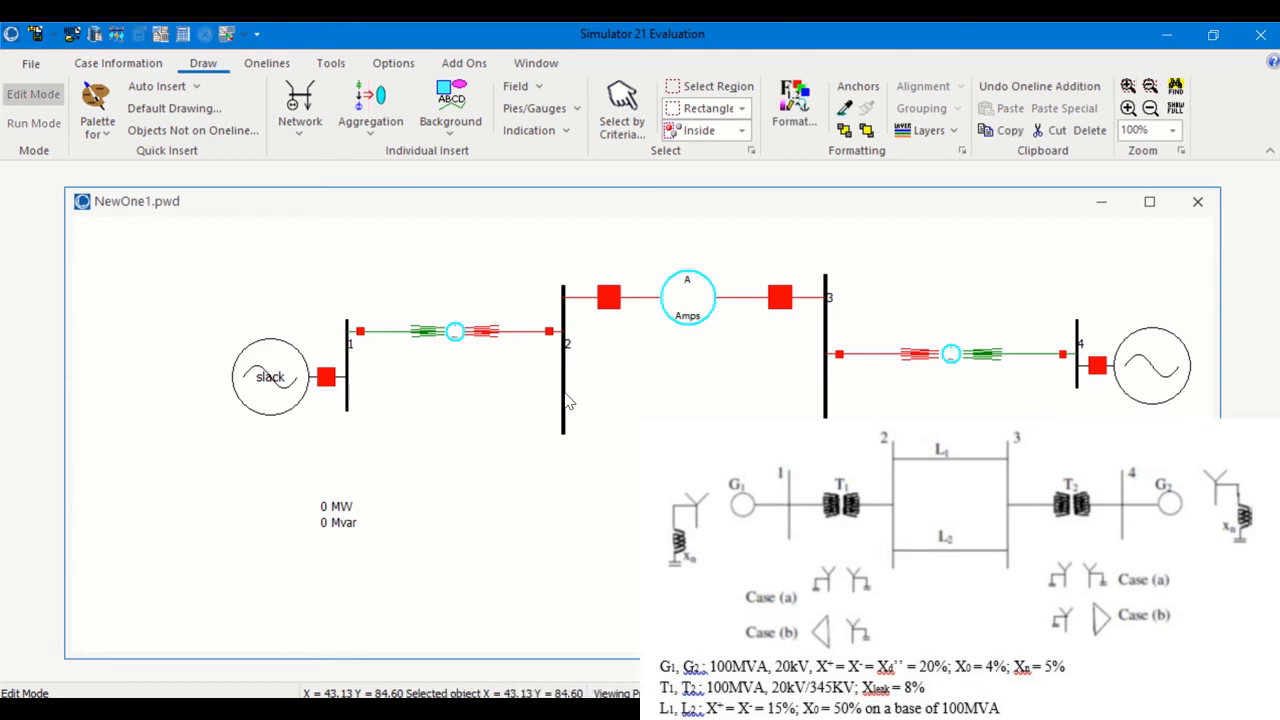
pyautogui.doubleClick(828, 396)
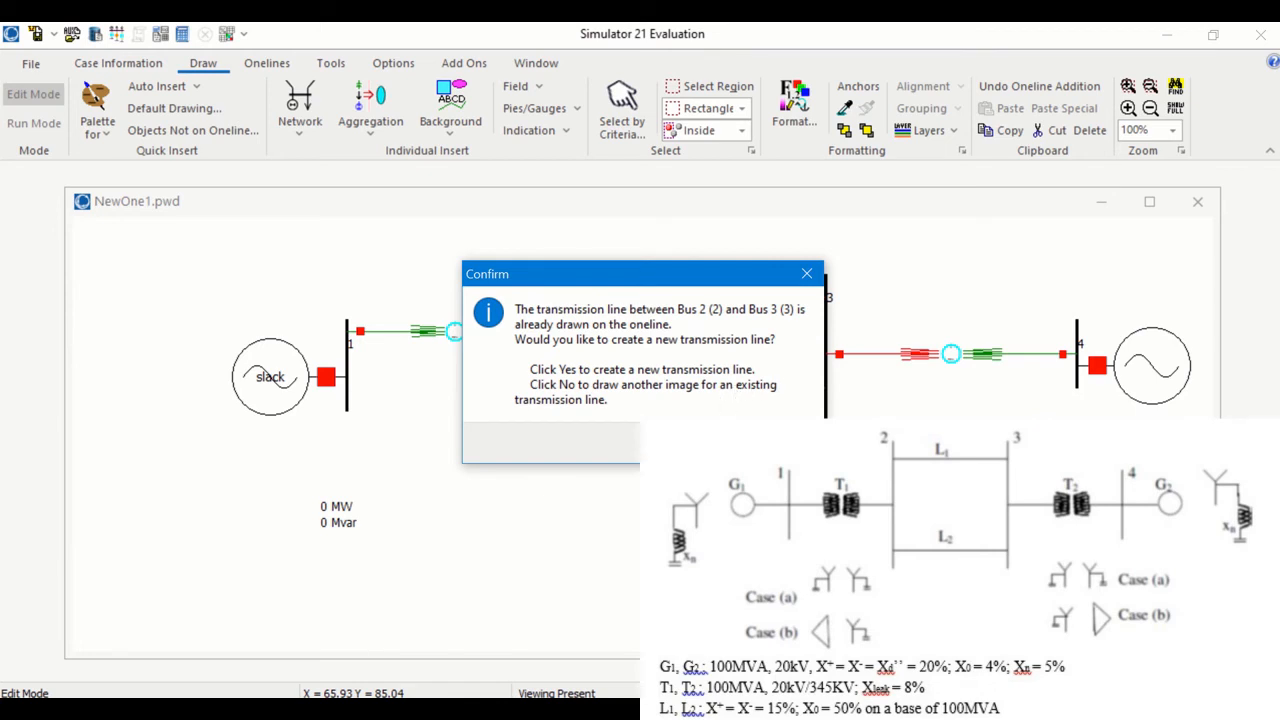
pyautogui.click(703, 443)
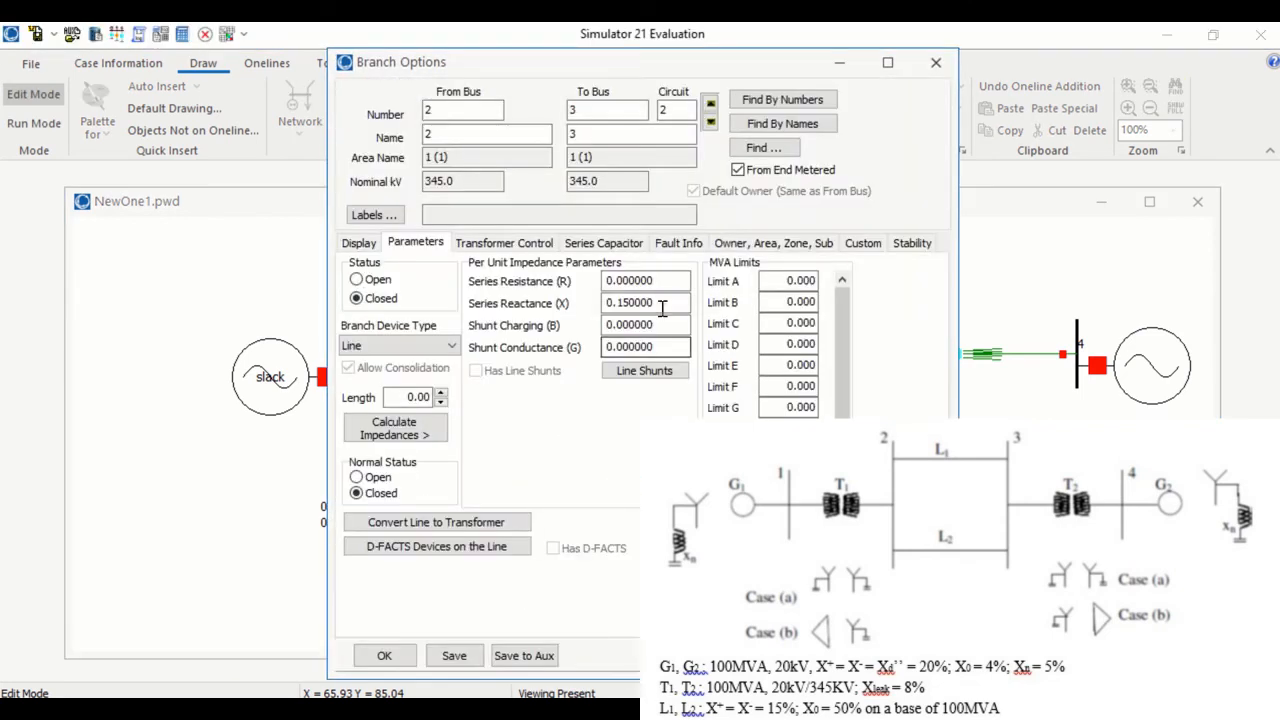
# Step: Set the zero sequence reactance (X) of the second bus 2 to bus 3 line to 0.5 and accept the branch options
pyautogui.click(679, 243)
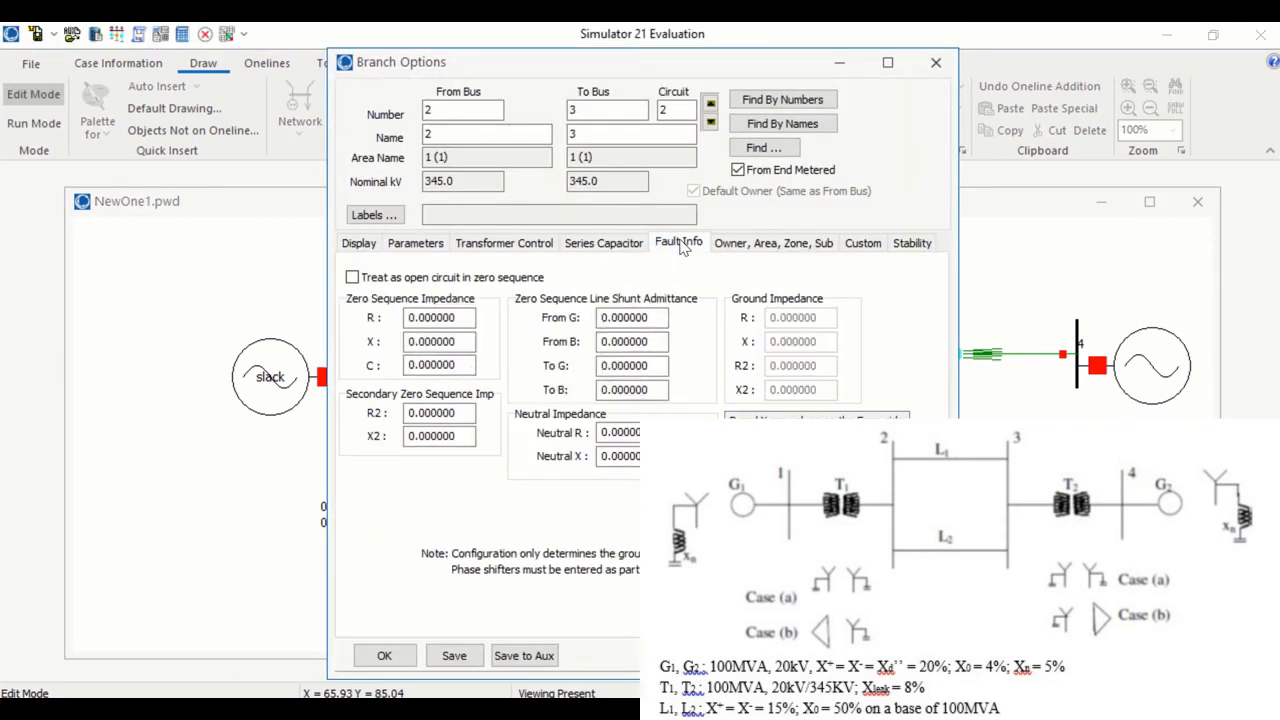
pyautogui.click(425, 341)
pyautogui.write('5')
pyautogui.click(415, 244)
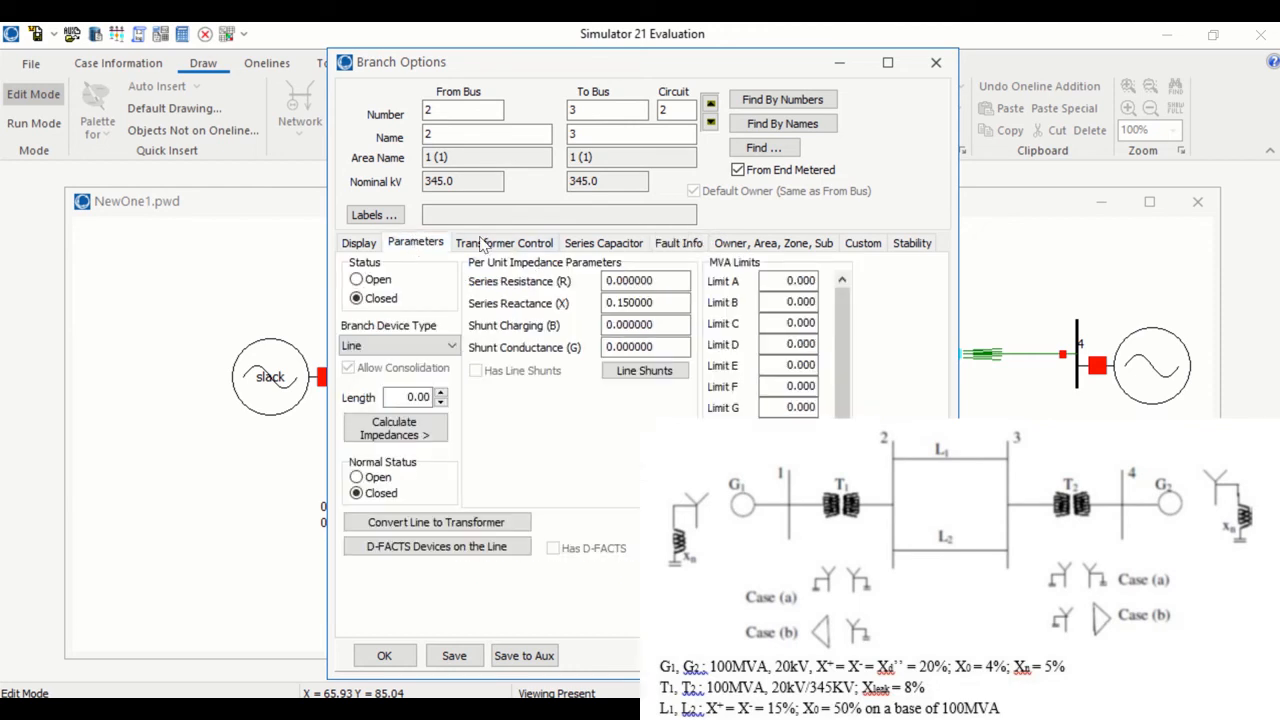
pyautogui.click(676, 244)
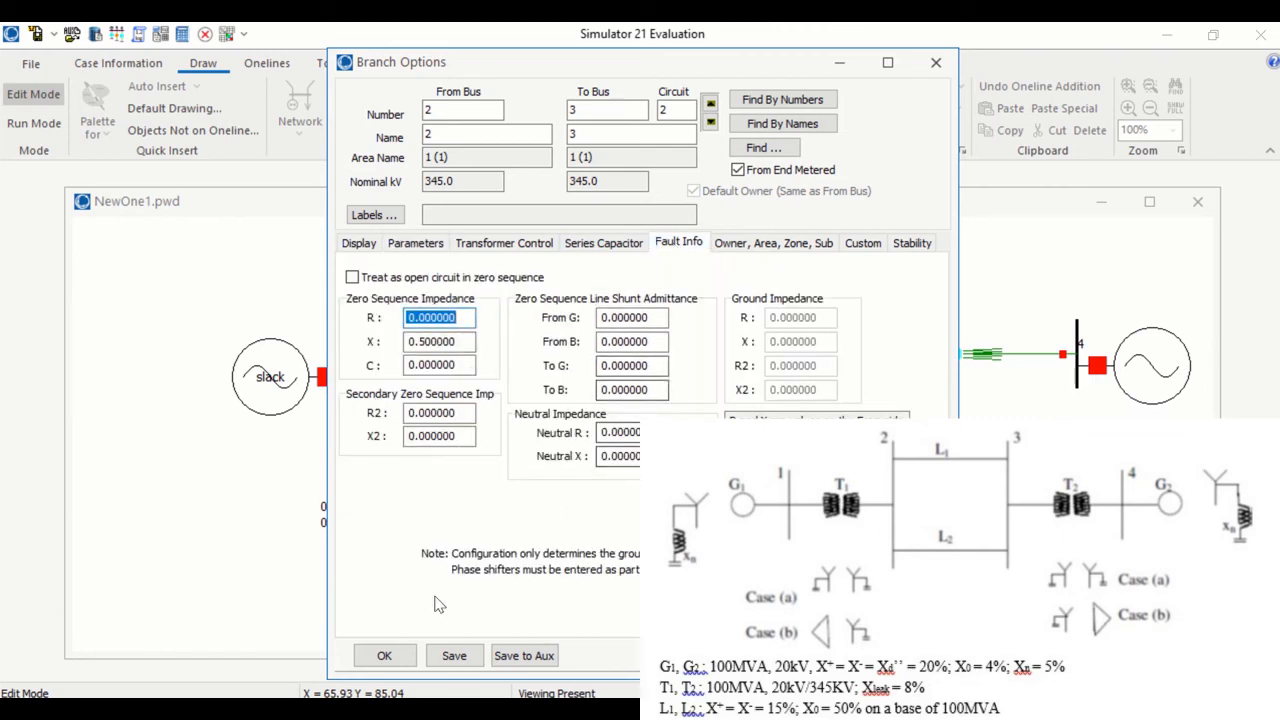
pyautogui.click(390, 657)
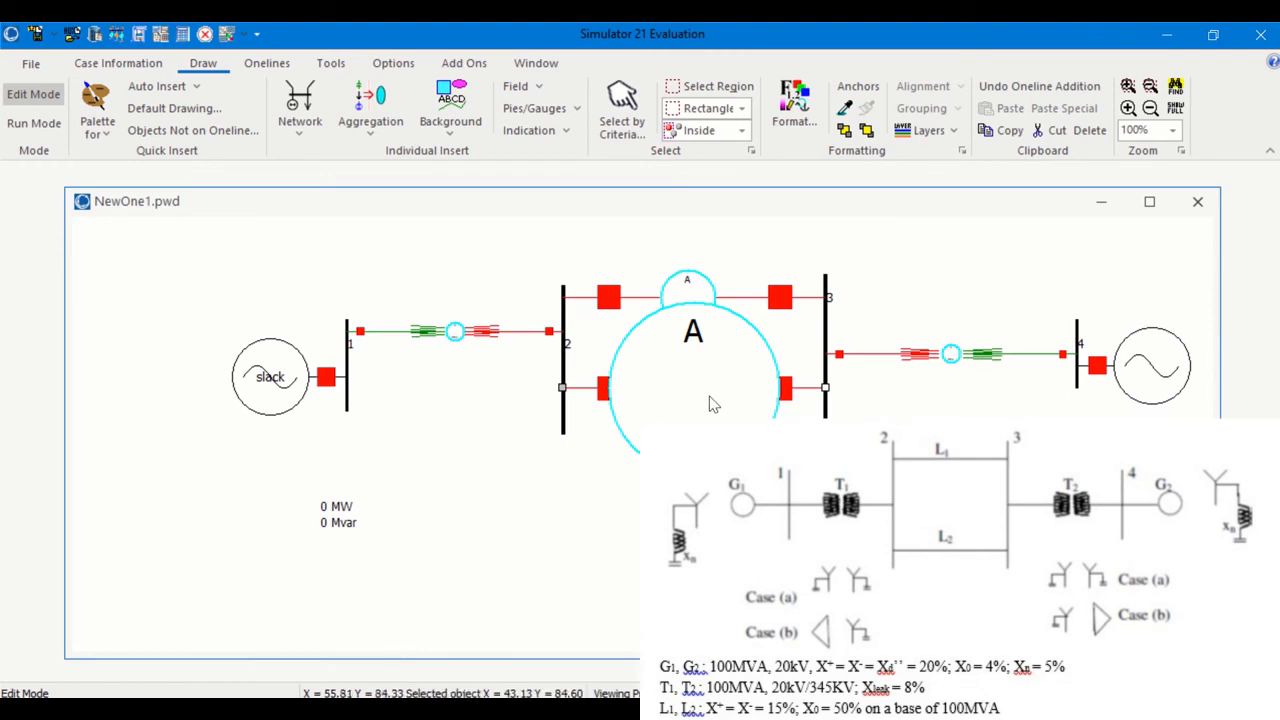
pyautogui.click(709, 404)
pyautogui.doubleClick(709, 404)
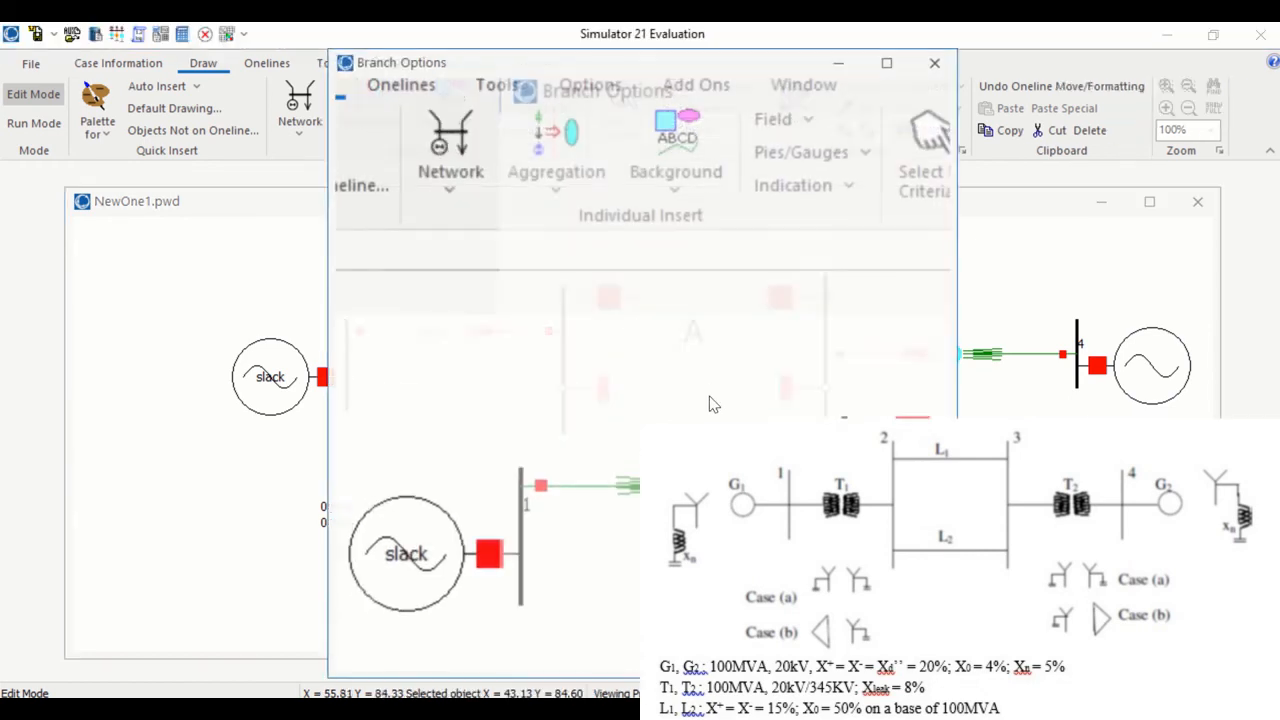
pyautogui.click(936, 62)
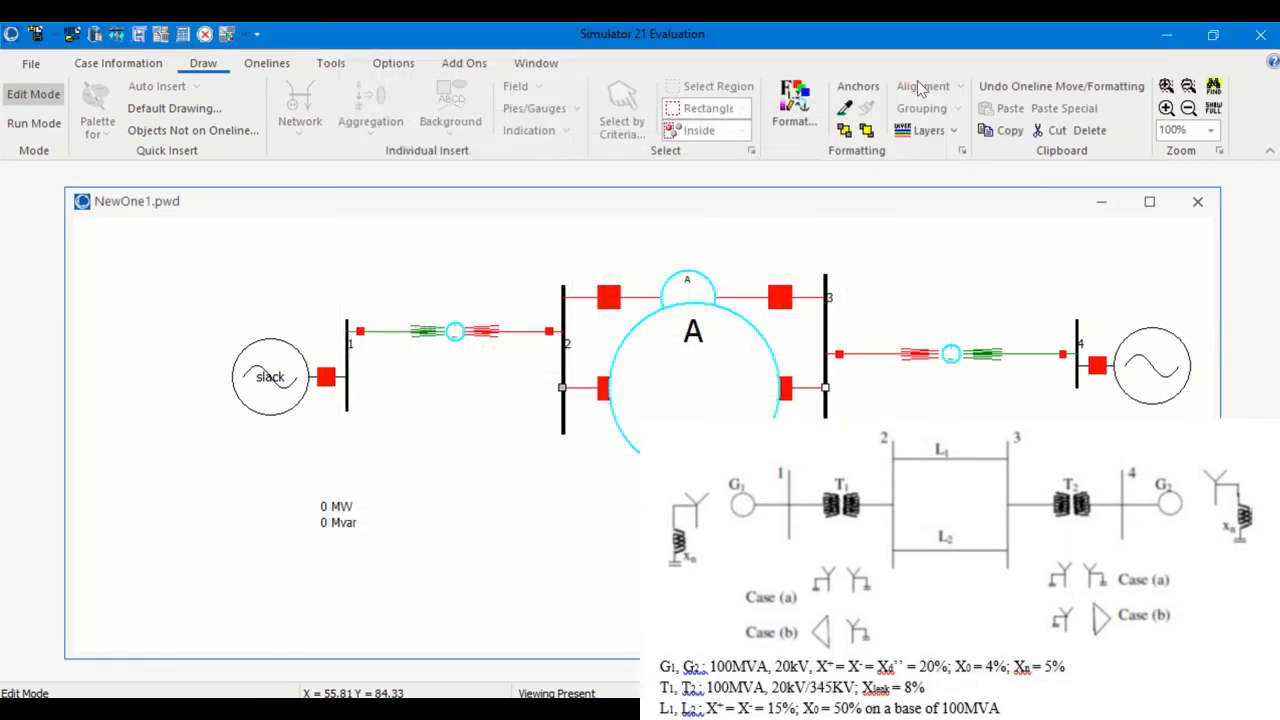
# Step: Shrink the oversized flow pie chart on the lower bus 2 to bus 3 line to roughly the size of the upper one
pyautogui.click(742, 355)
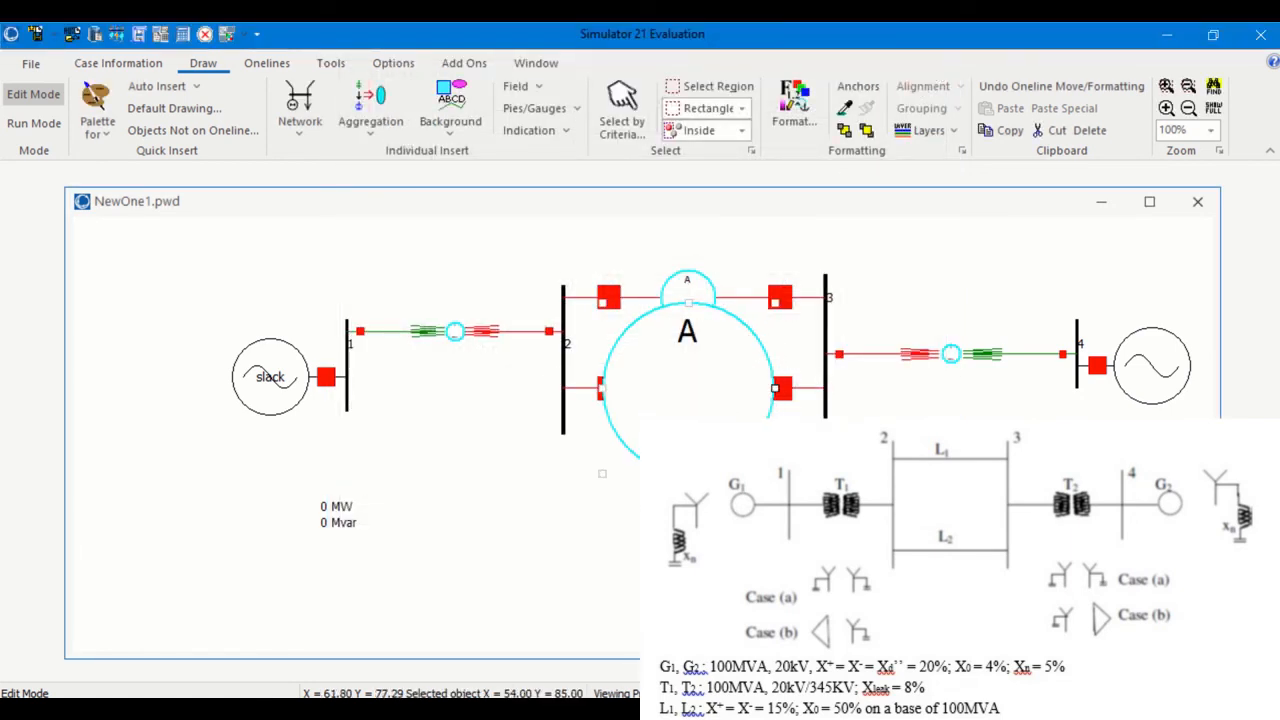
pyautogui.moveTo(775, 388); pyautogui.dragTo(721, 391)
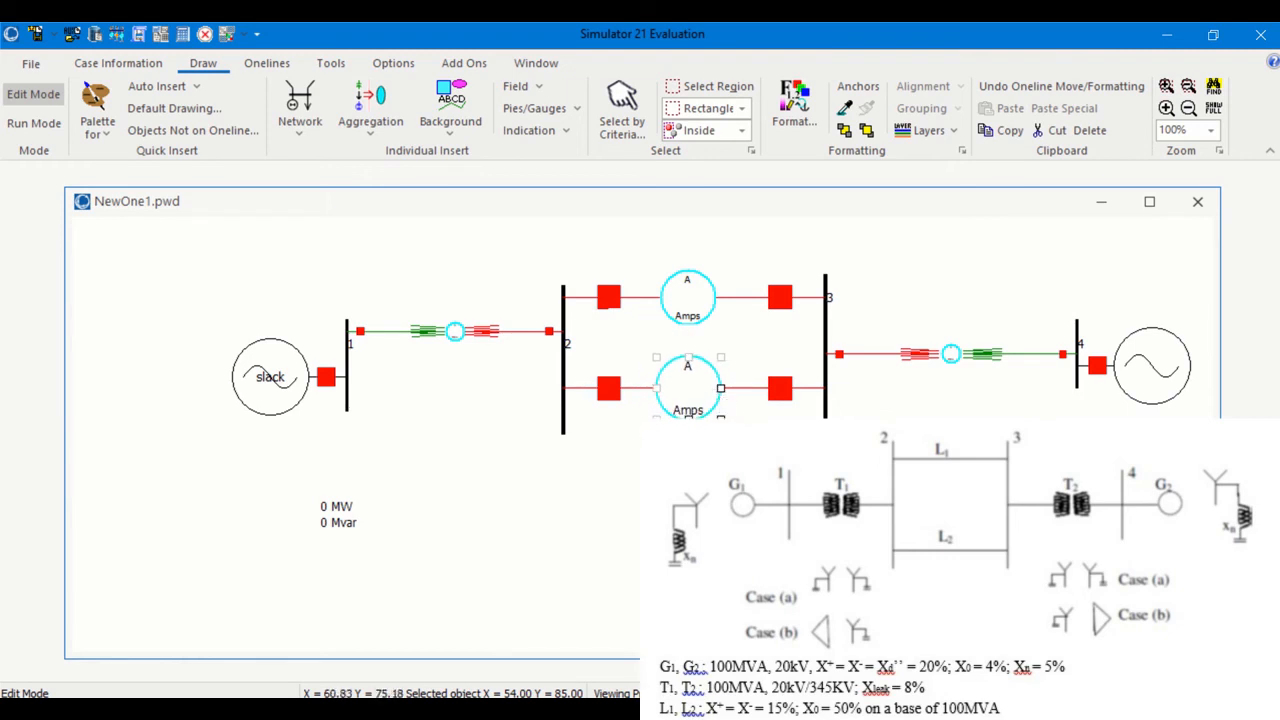
pyautogui.click(766, 501)
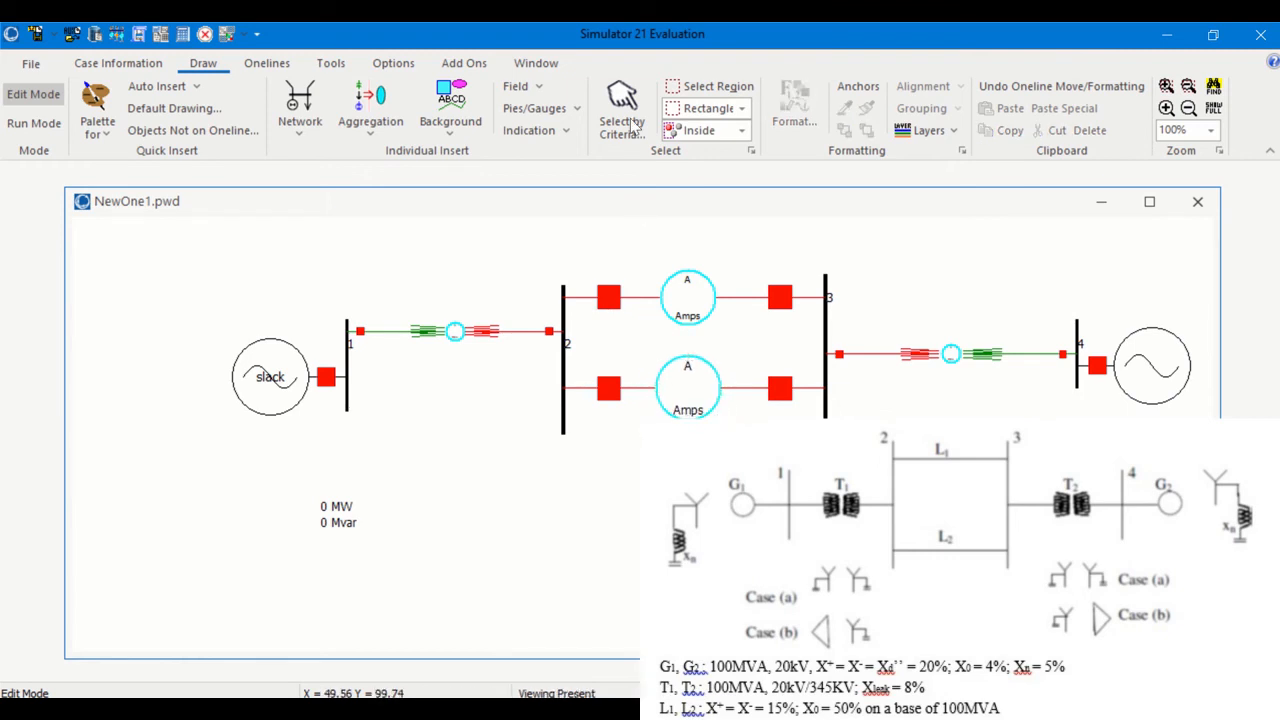
pyautogui.moveTo(549, 55)
pyautogui.click(509, 59)
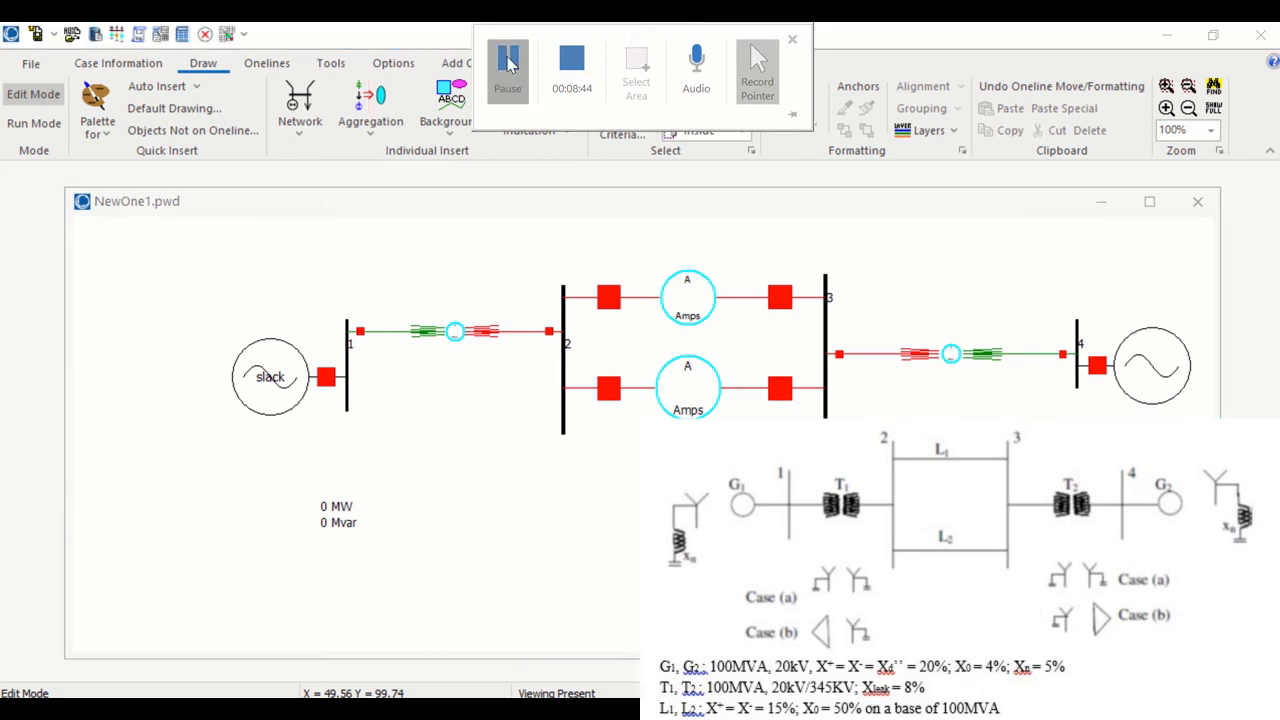
# Step: Switch to Run Mode and open Fault Analysis with Solved Power Flow as the pre-fault profile
pyautogui.click(40, 122)
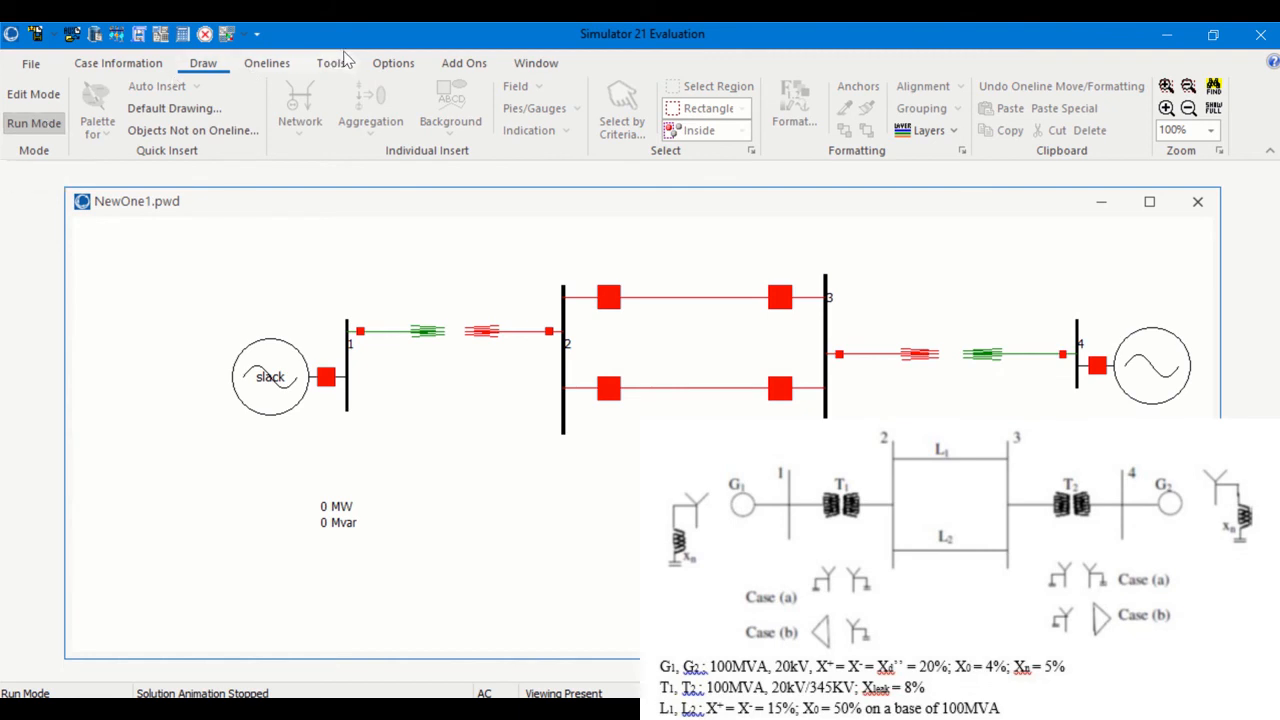
pyautogui.click(338, 60)
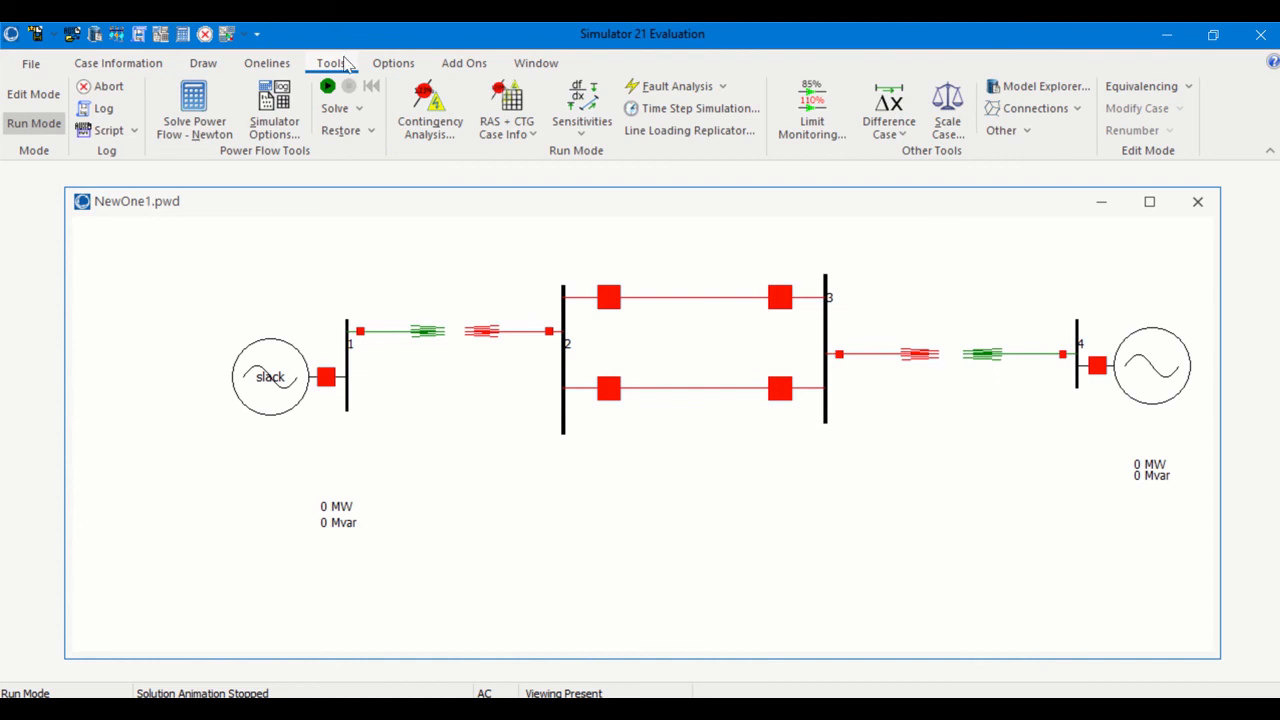
pyautogui.click(678, 88)
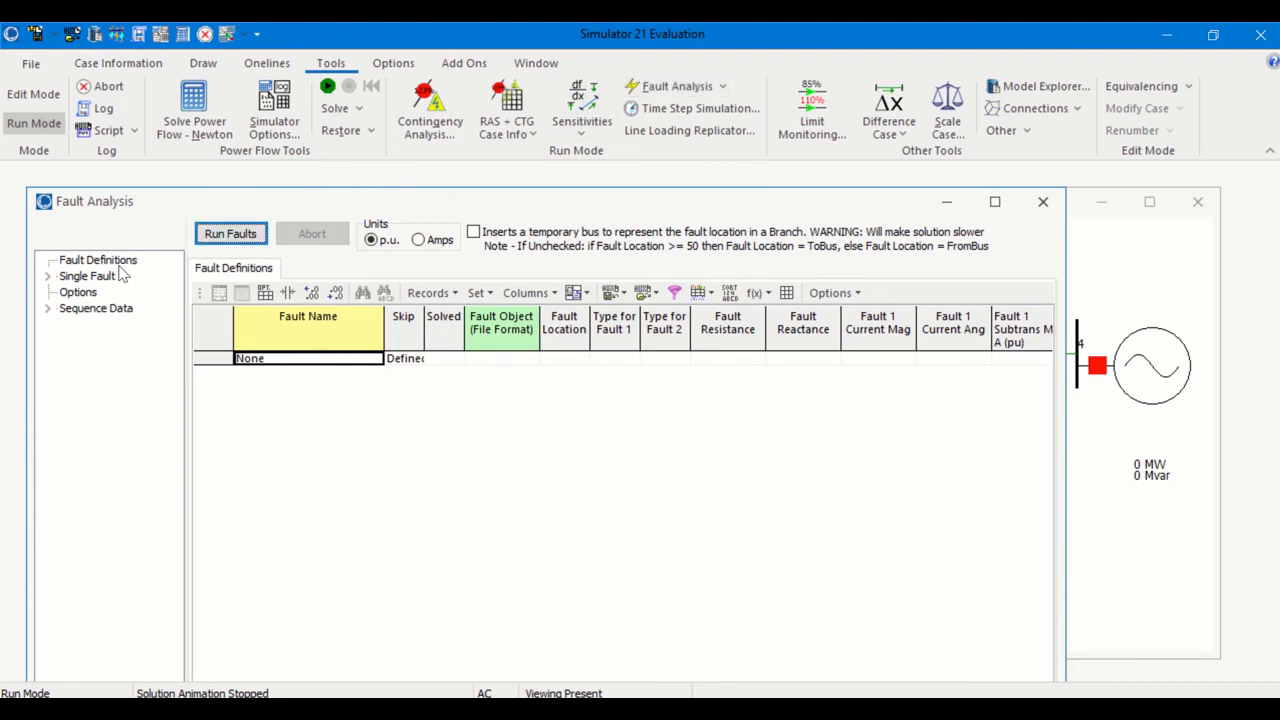
pyautogui.click(80, 292)
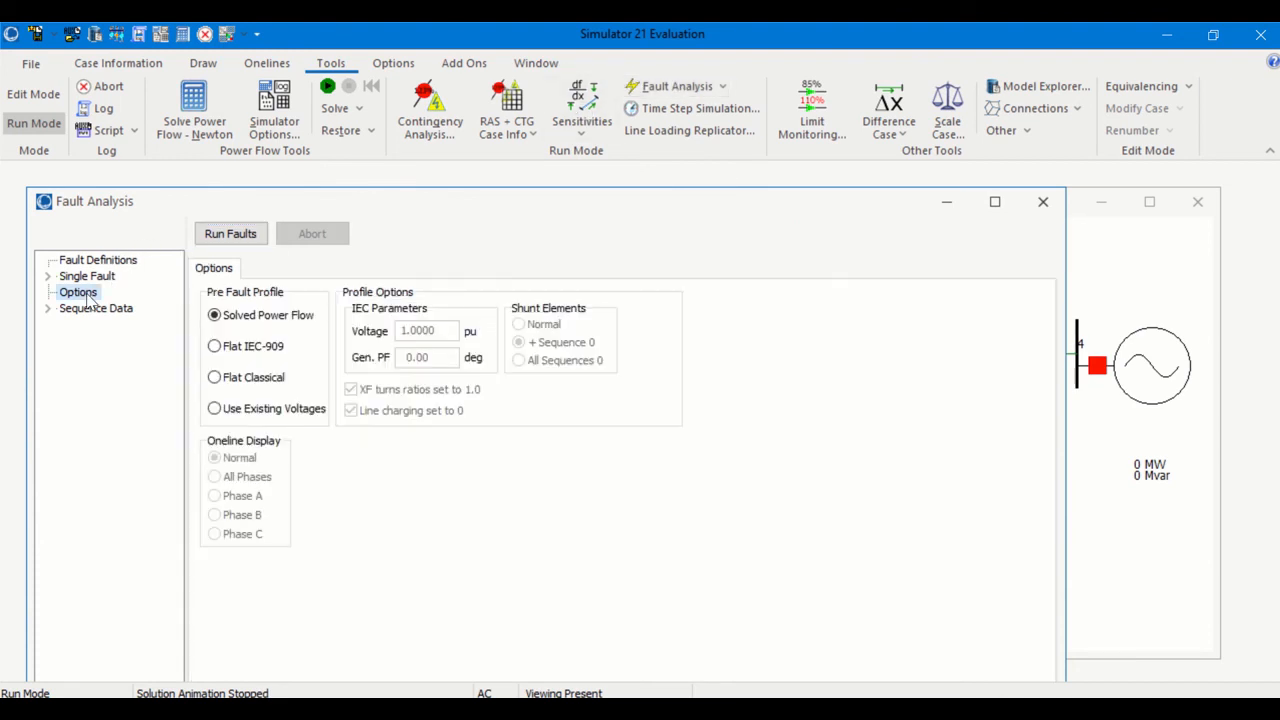
pyautogui.click(272, 322)
# Step: Calculate a Single Line-to-Ground bus fault at bus 4 as a single fault
pyautogui.click(88, 276)
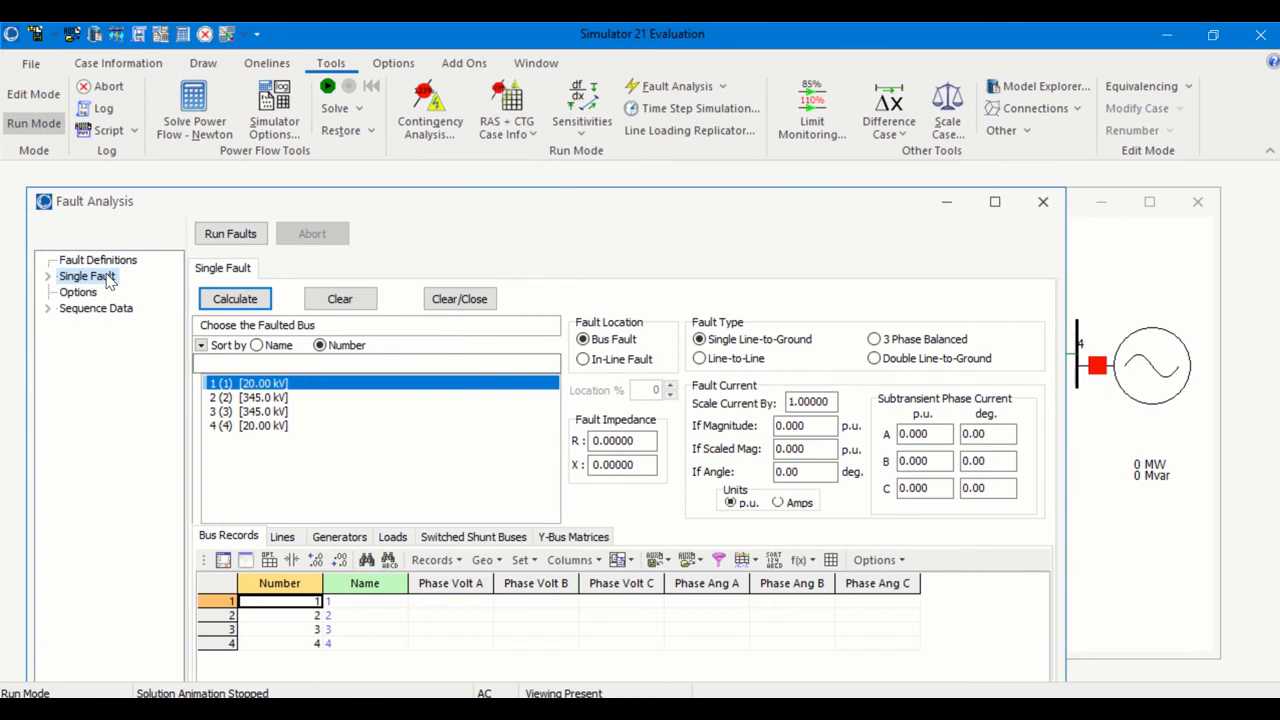
pyautogui.click(276, 428)
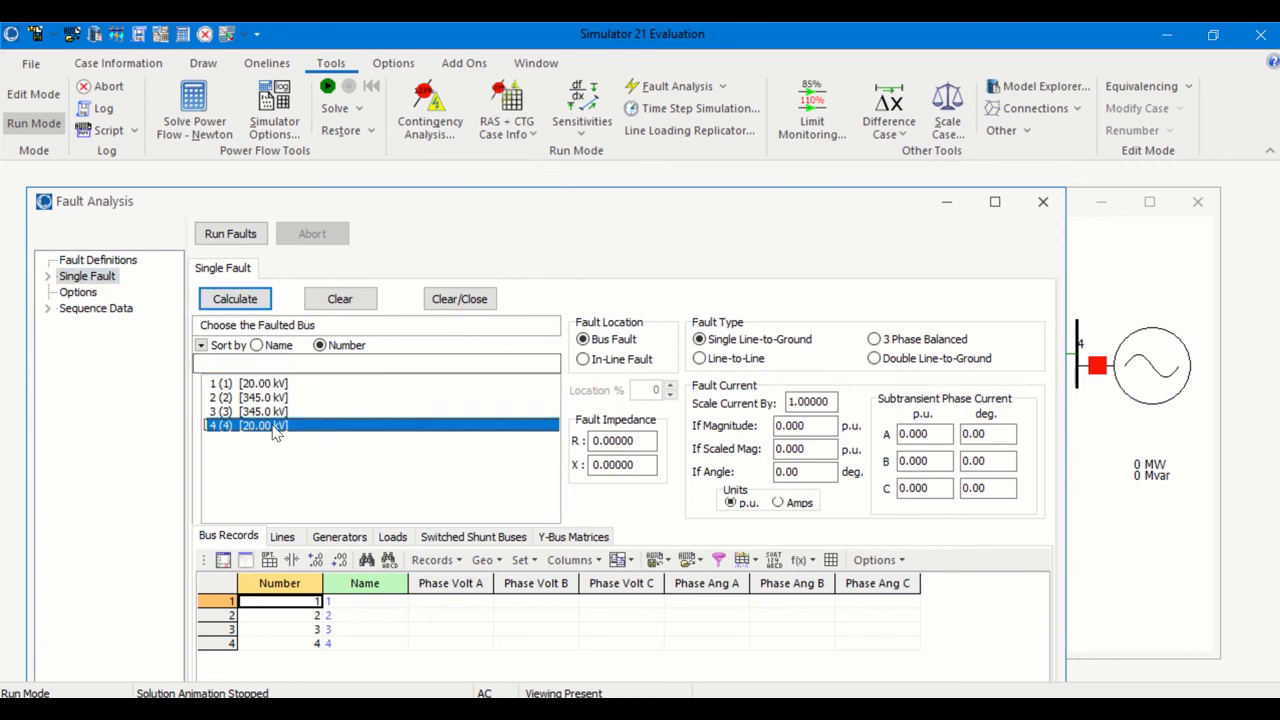
pyautogui.moveTo(583, 30)
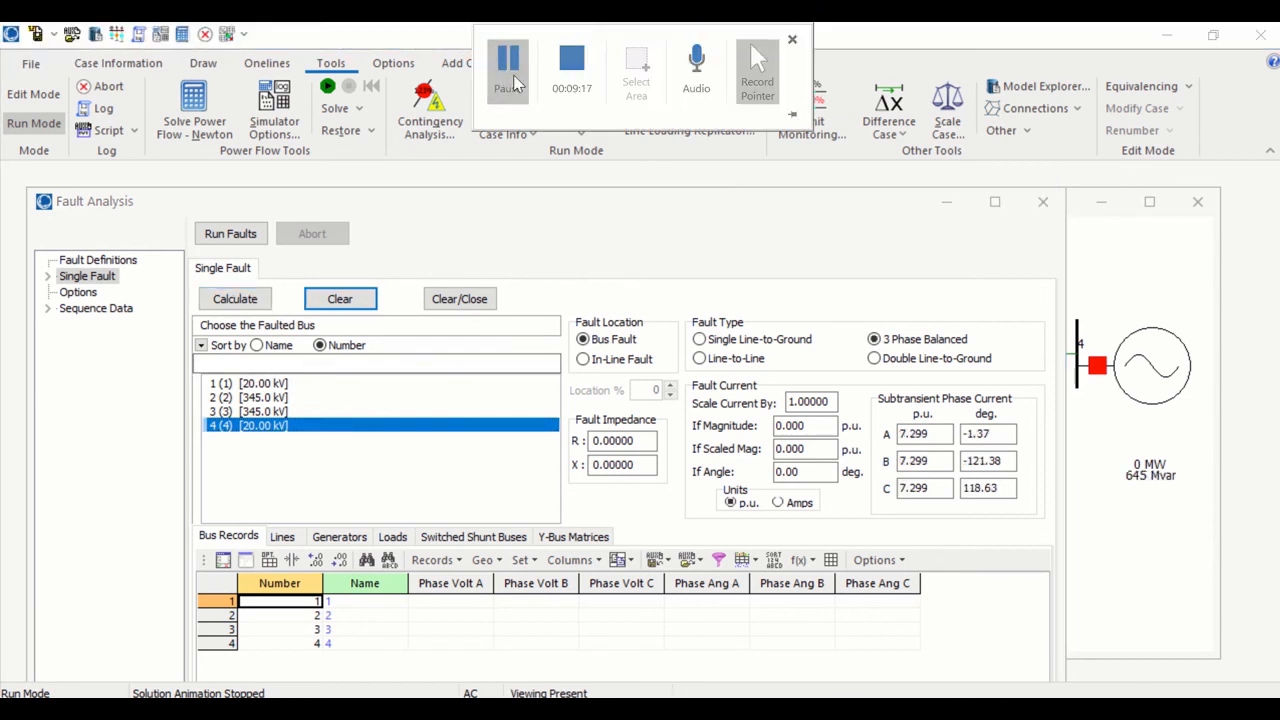
pyautogui.click(728, 341)
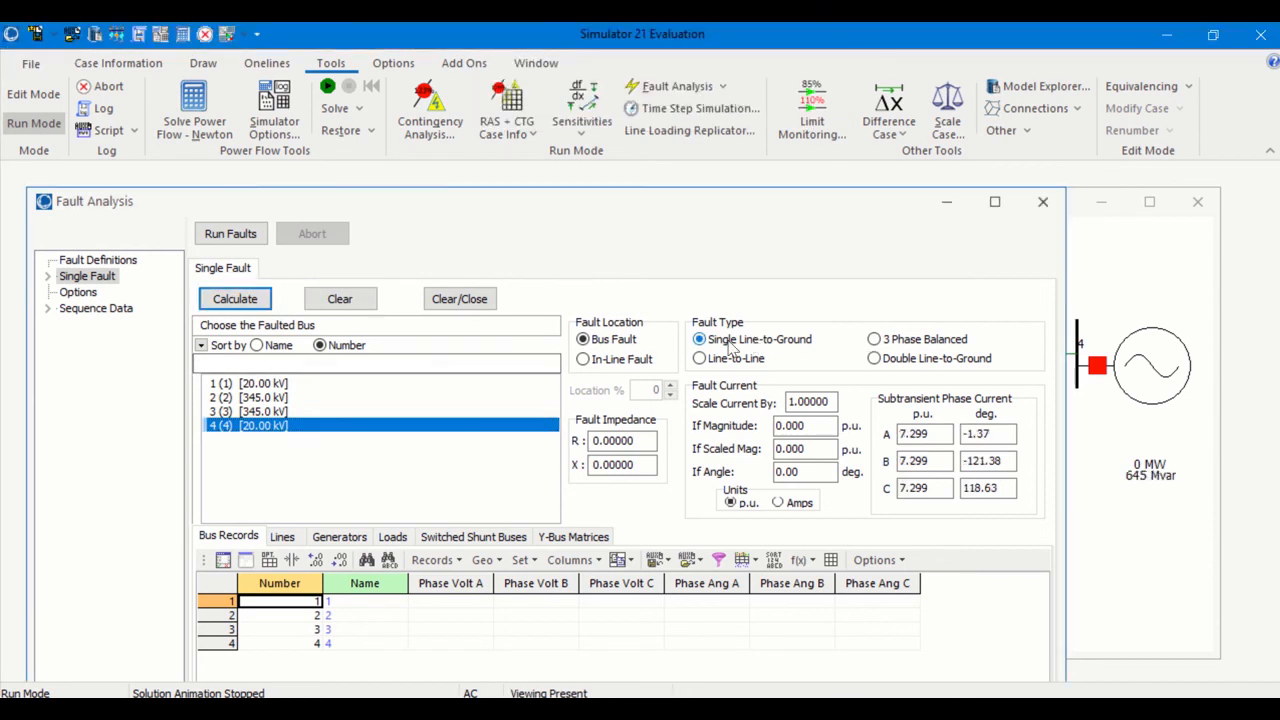
pyautogui.click(609, 340)
pyautogui.click(340, 430)
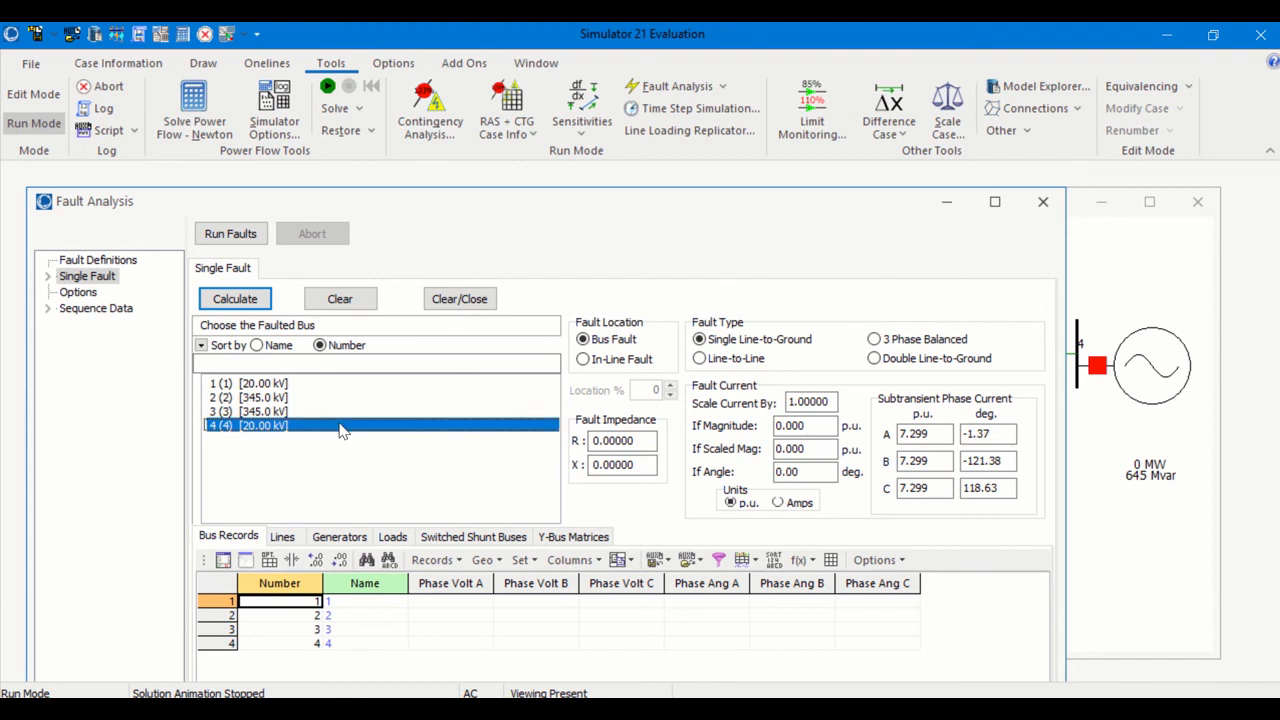
pyautogui.click(257, 306)
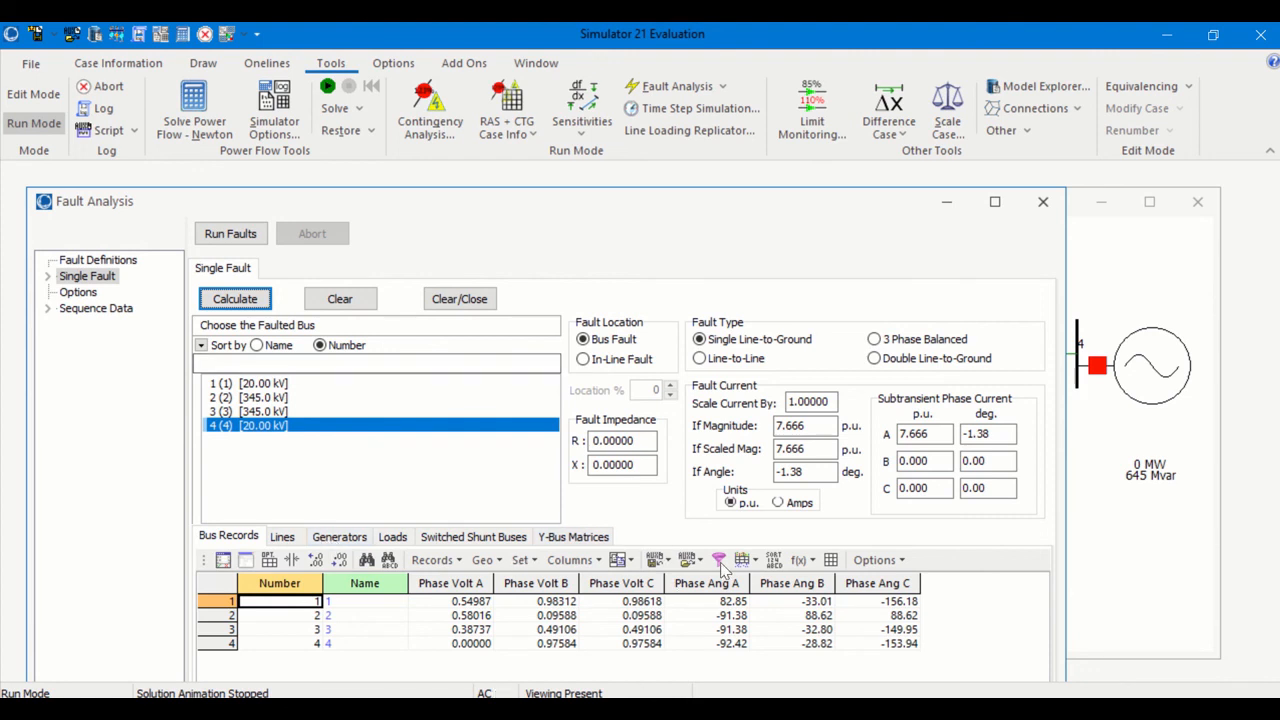
# Step: Calculate a 3 Phase Balanced fault at bus 4
pyautogui.click(936, 345)
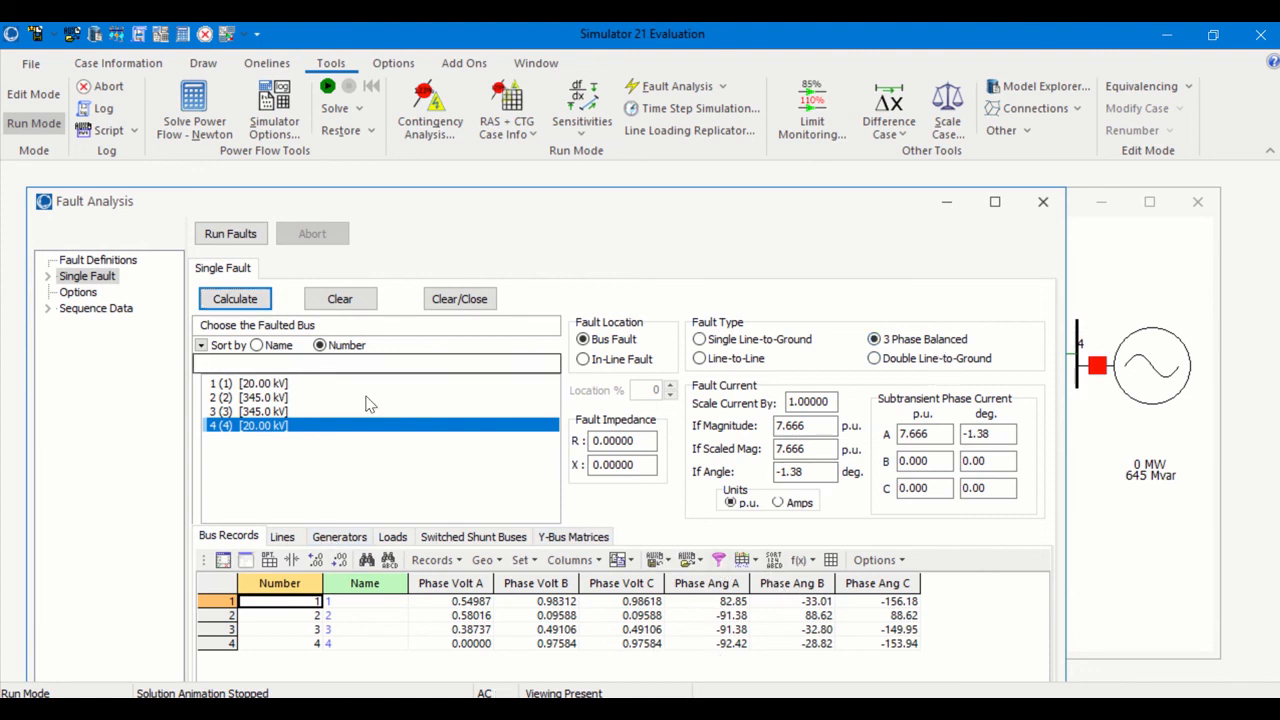
pyautogui.click(360, 427)
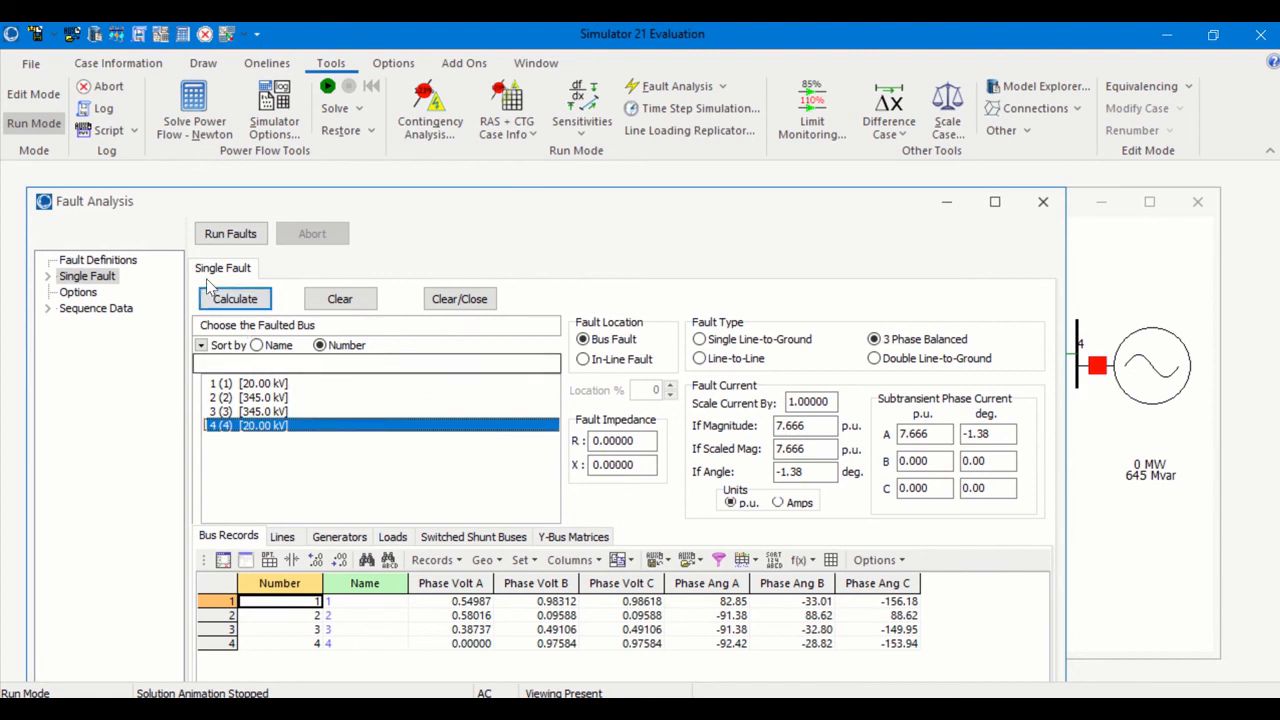
pyautogui.click(224, 302)
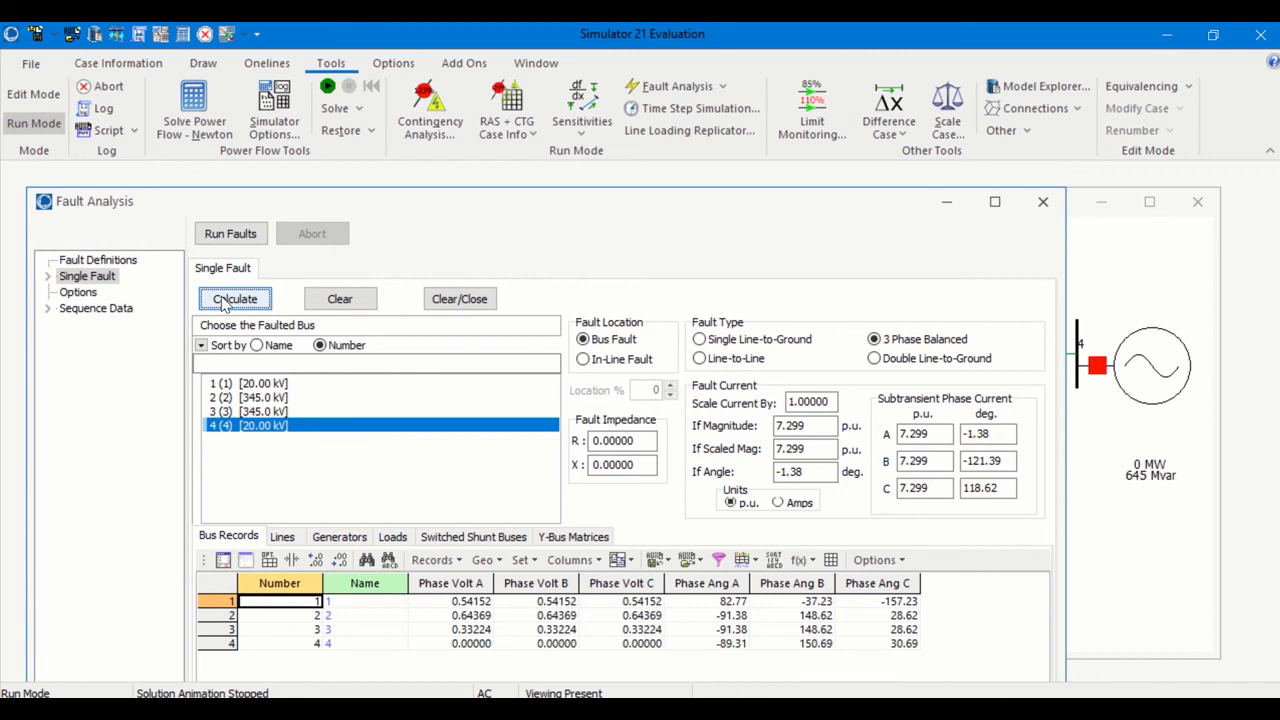
# Step: Calculate a Line-to-Line fault at bus 4, followed by a Double Line-to-Ground fault at the same bus
pyautogui.click(720, 362)
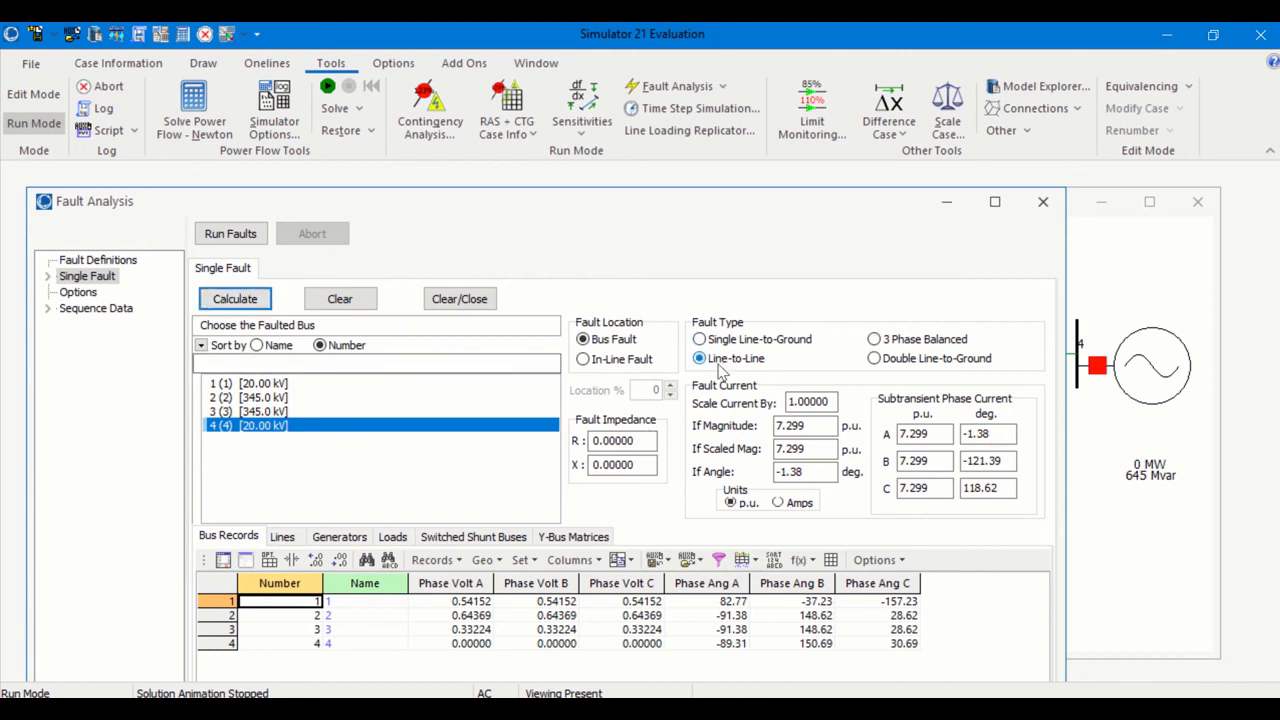
pyautogui.click(250, 309)
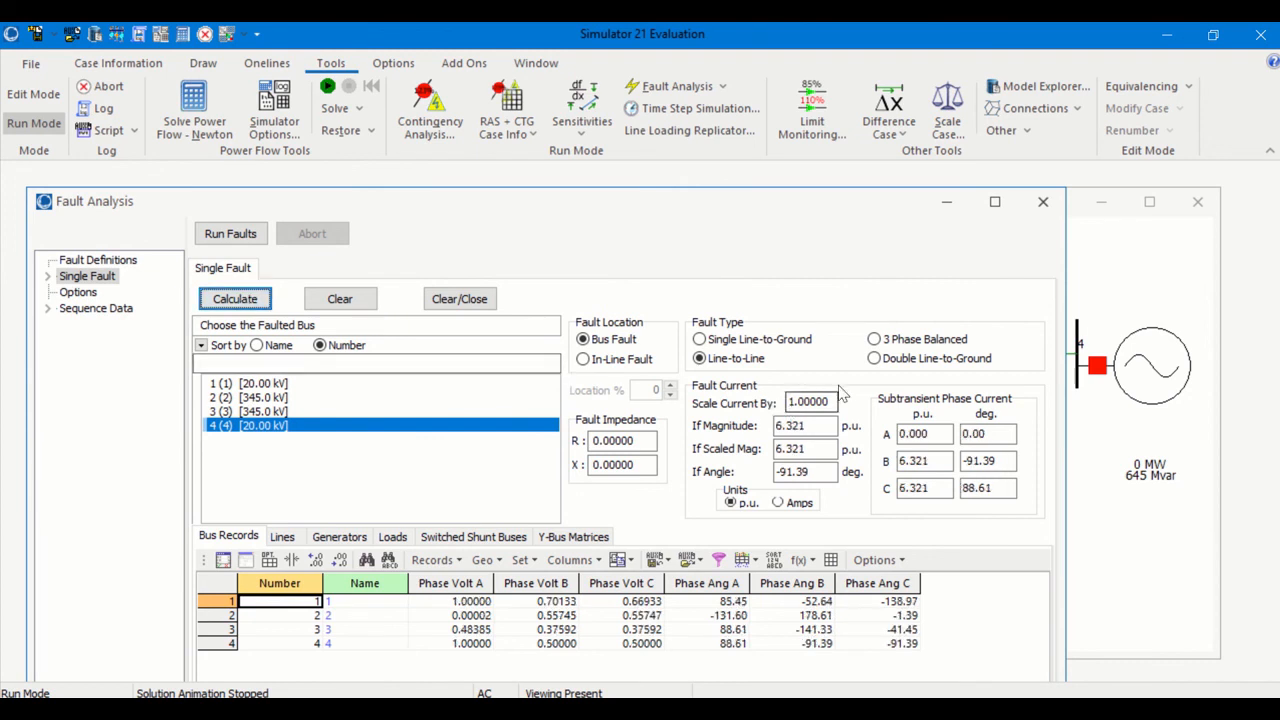
pyautogui.click(910, 370)
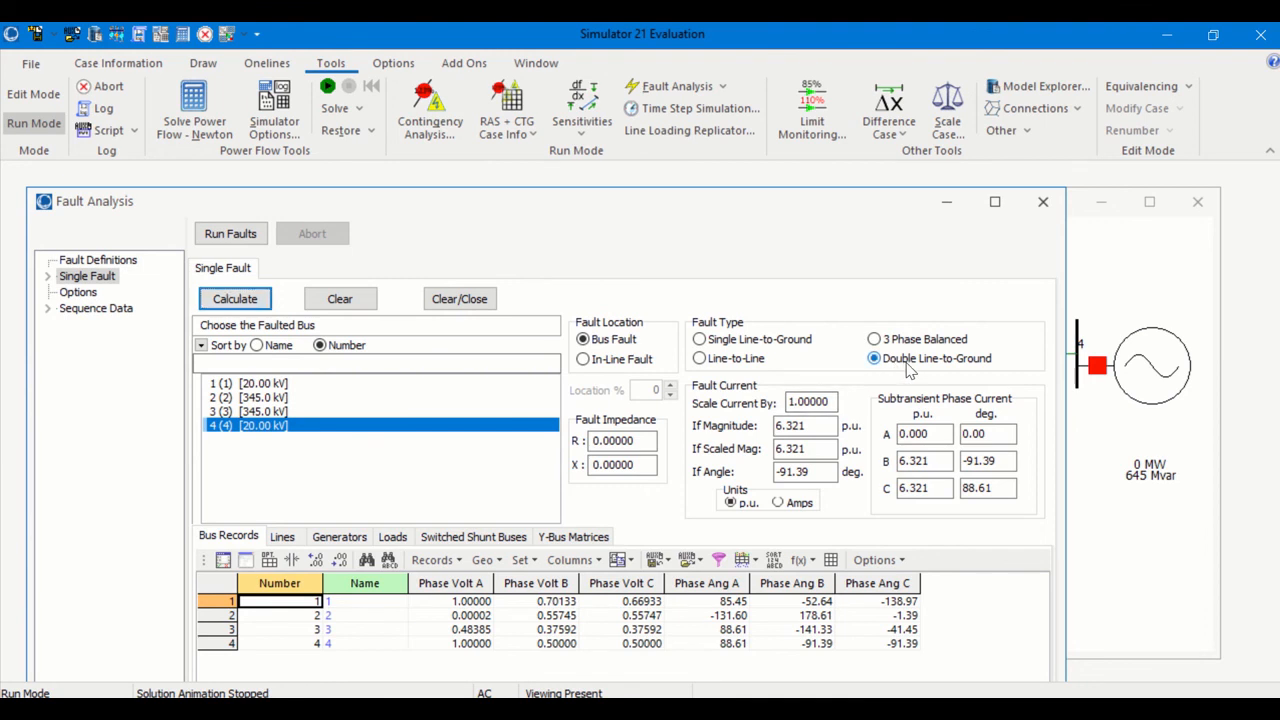
pyautogui.click(247, 300)
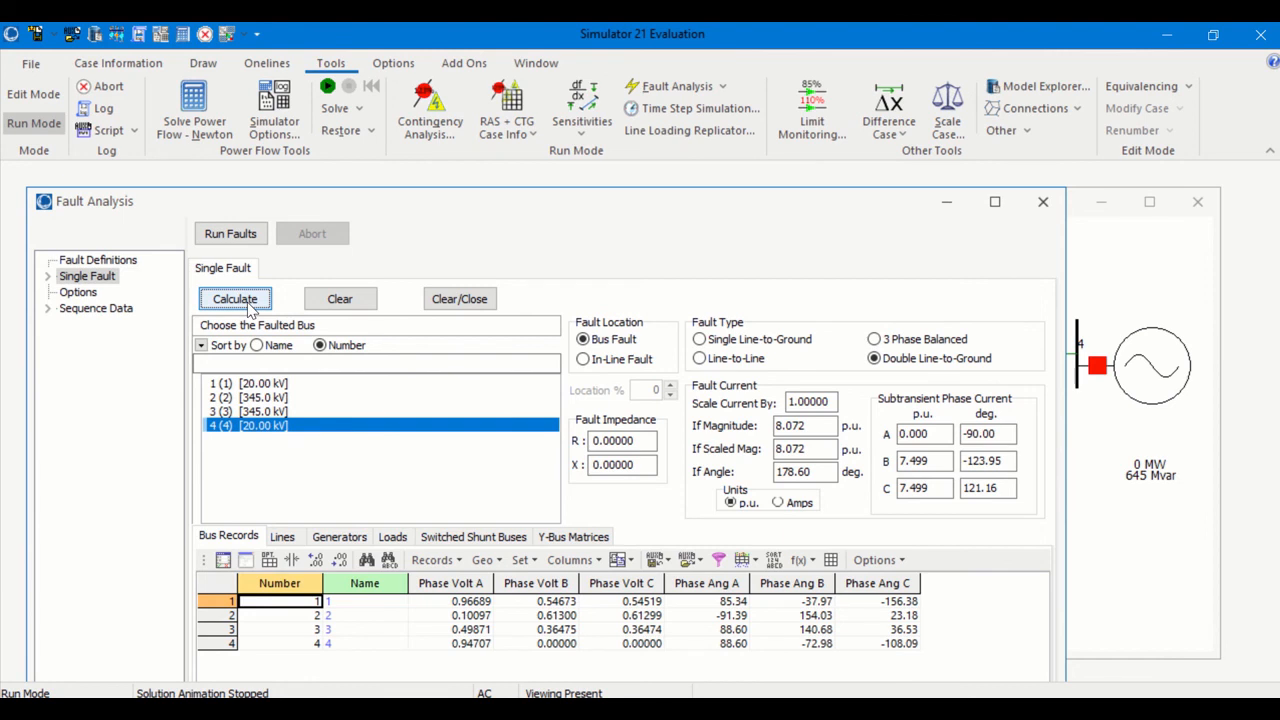